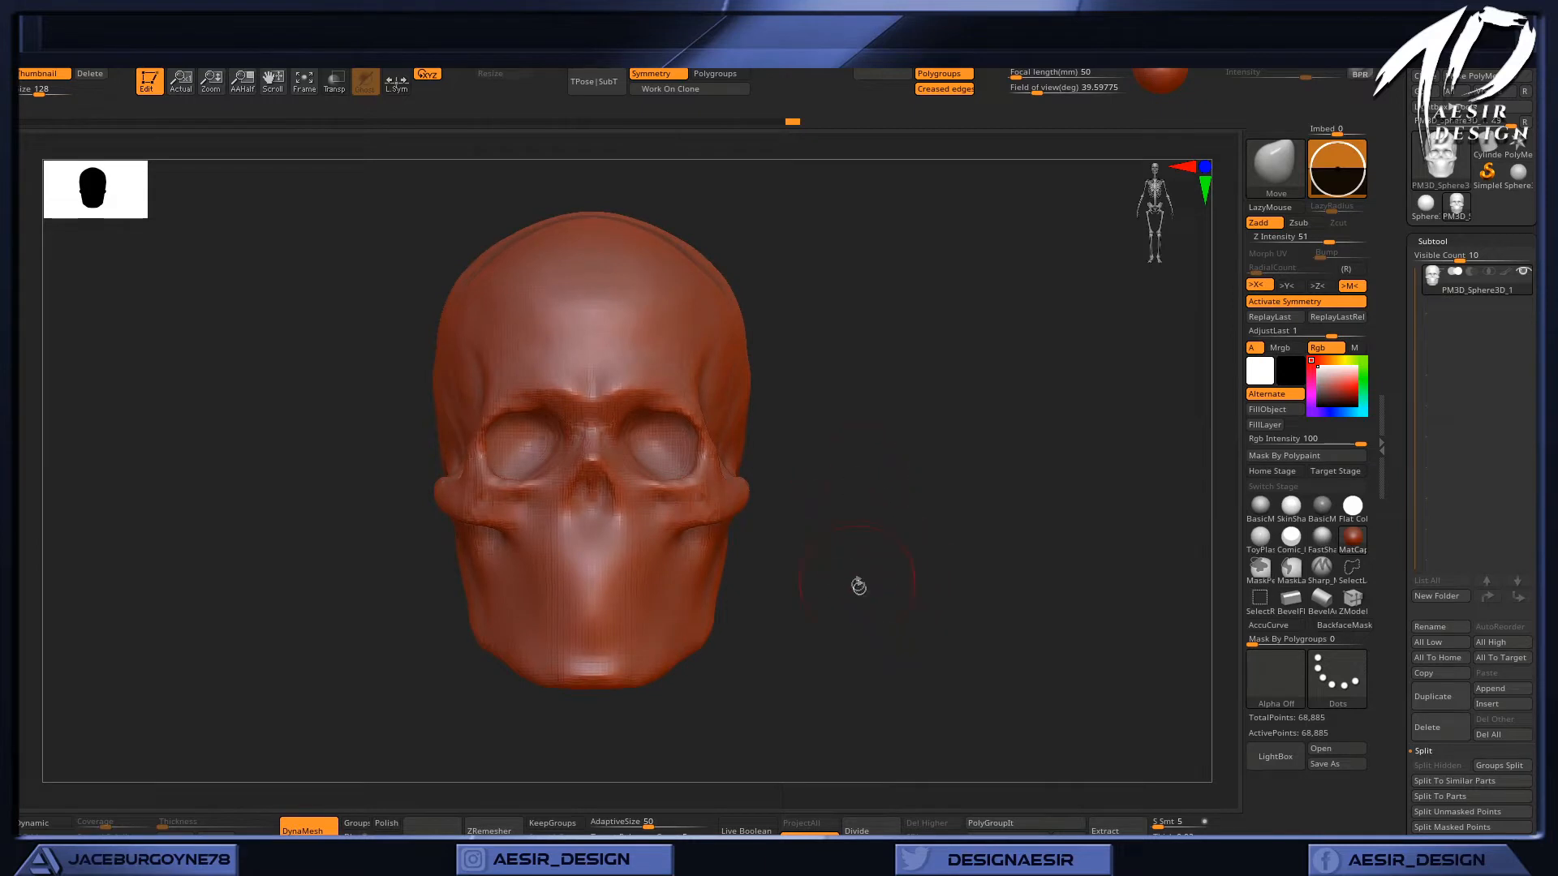
Paint a mask over the area between the cheekbone and the upper rear edge of the jaw in side view.
mouse_move(925, 603)
left_mouse_down()
mouse_move(893, 592)
mouse_move(981, 573)
mouse_move(917, 590)
left_mouse_up()
left_click_drag(946, 493, 911, 579)
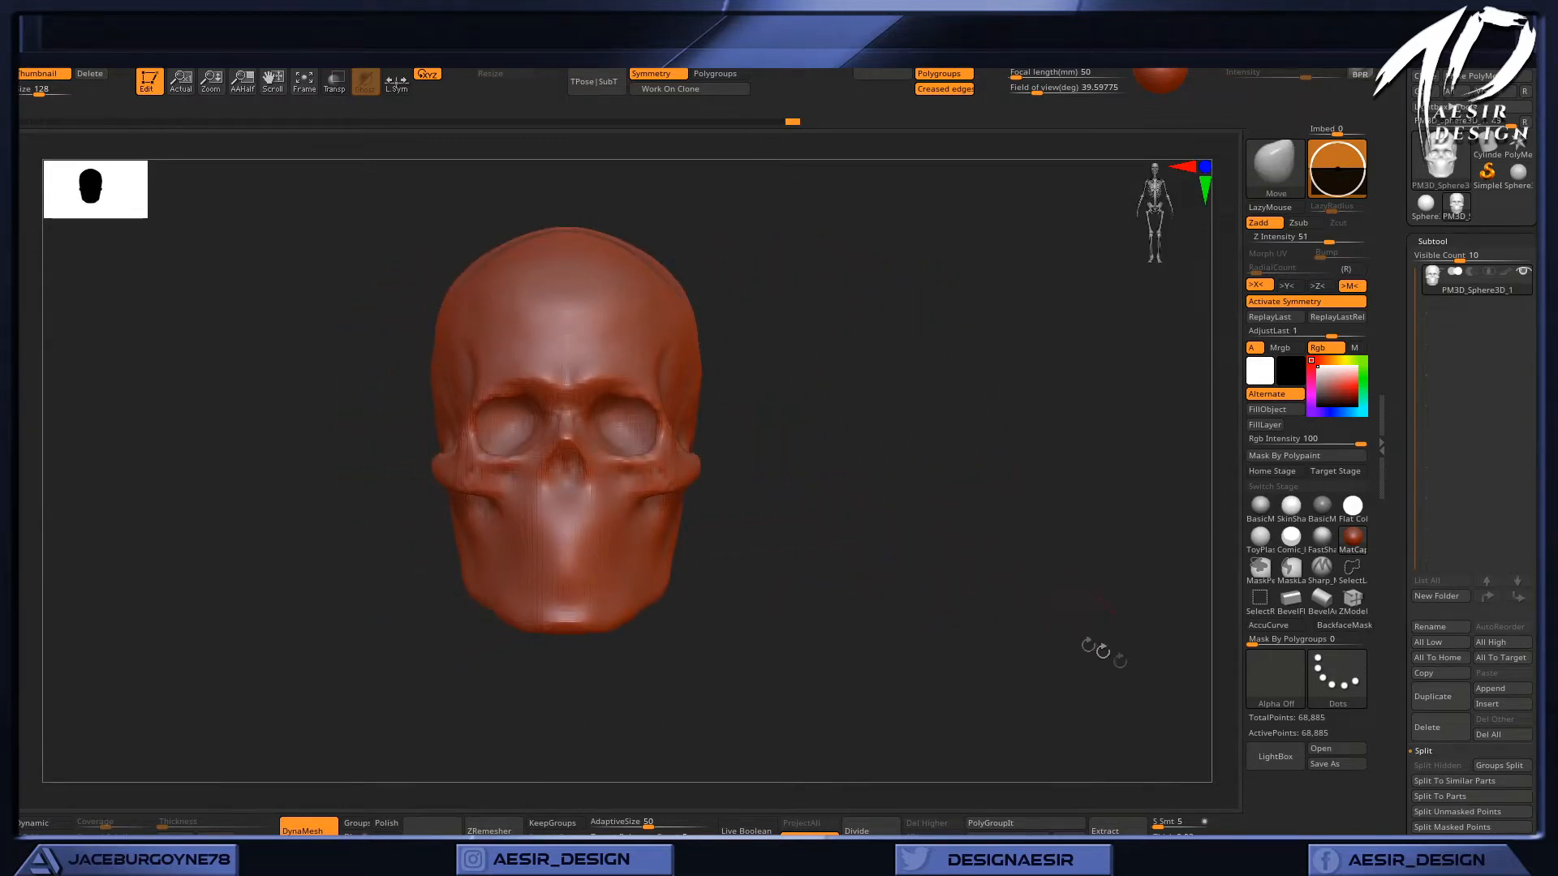
mouse_move(894, 545)
left_mouse_down("alt")
mouse_move(951, 532)
mouse_move(880, 532)
left_mouse_up("alt")
left_click_drag(1004, 552, 880, 620, "alt")
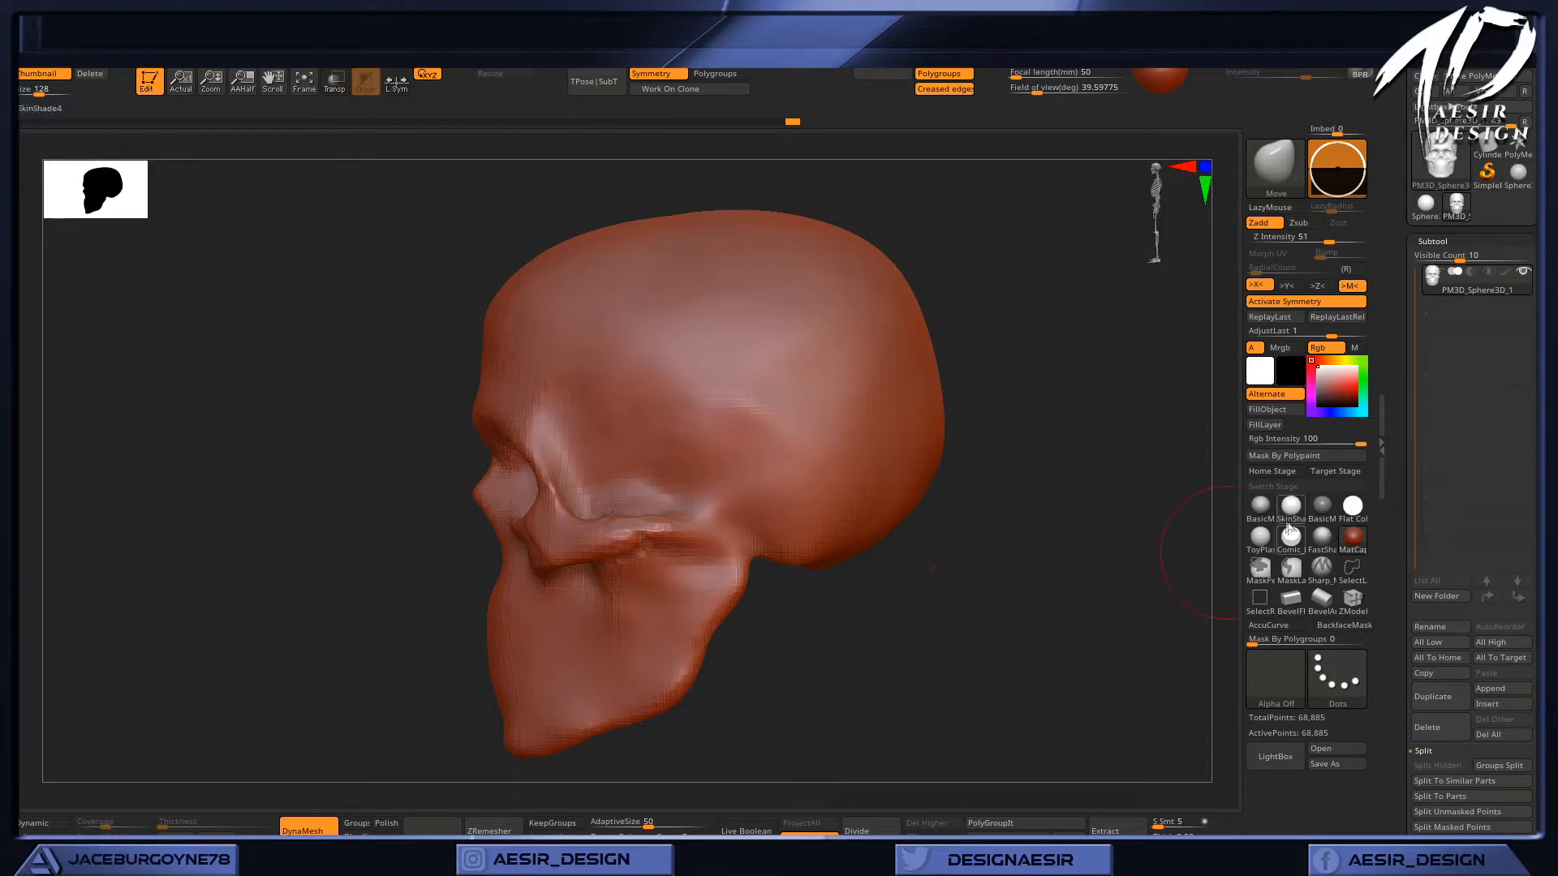
key("b")
key("space")
left_click_drag(995, 558, 998, 558)
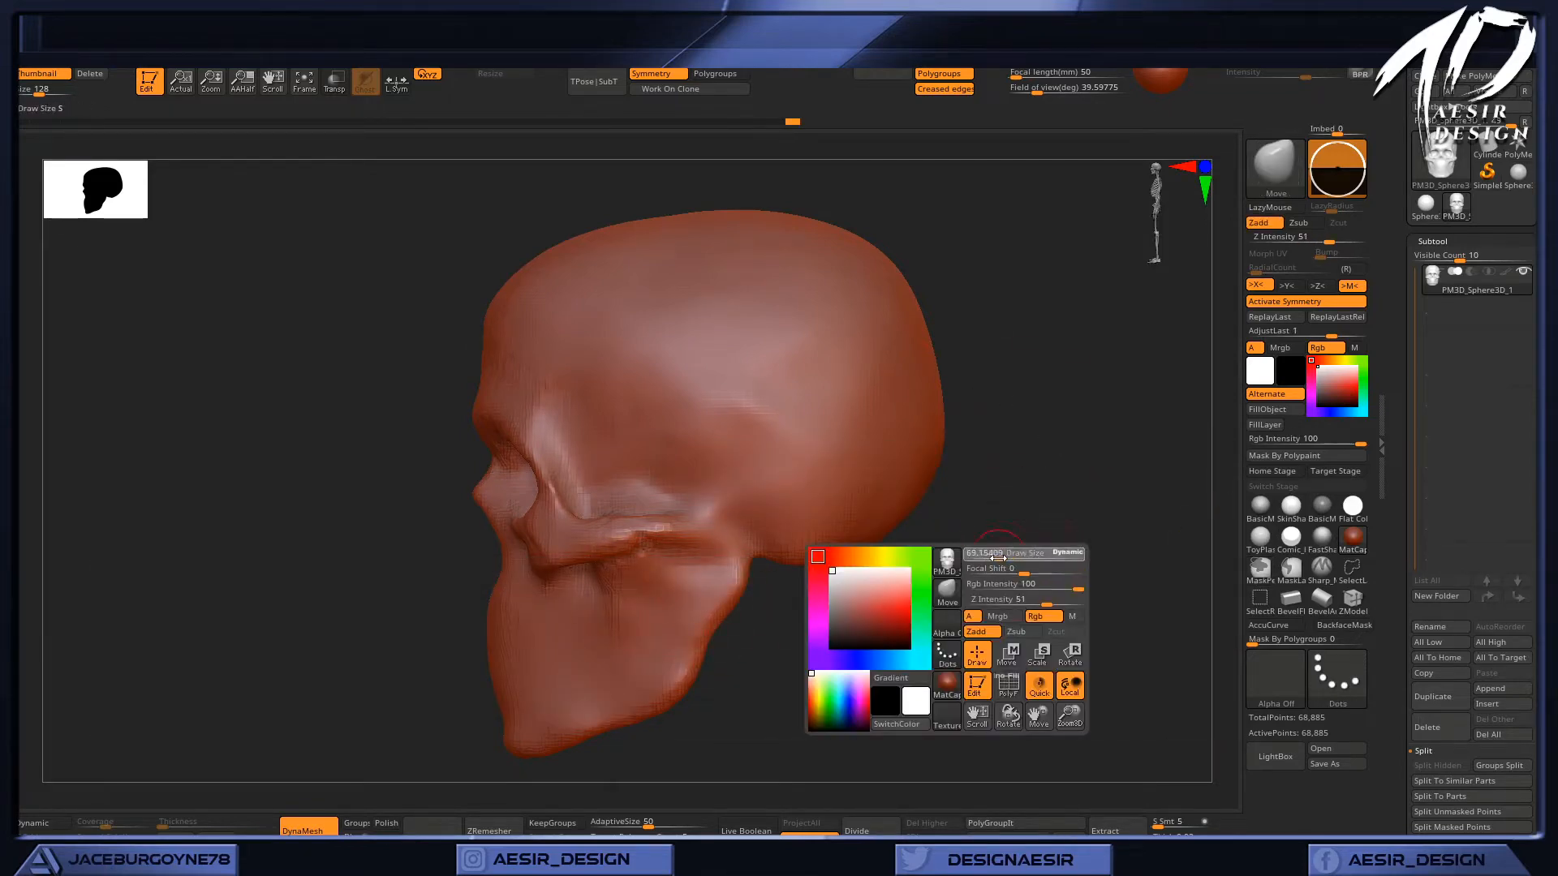
key("ctrl")
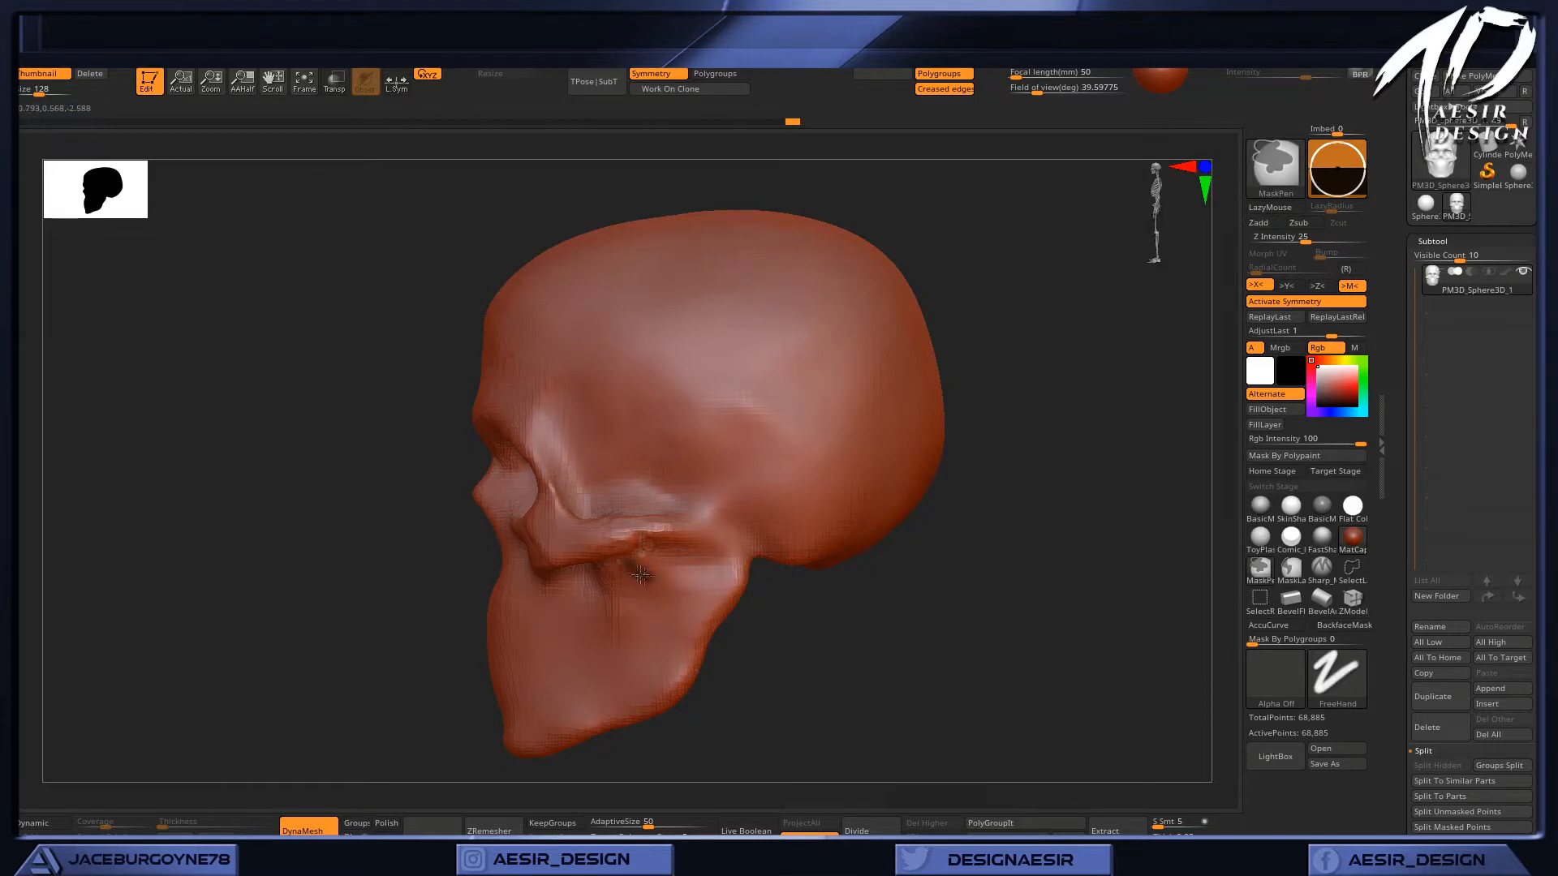
left_click_drag(674, 590, 711, 570, "ctrl")
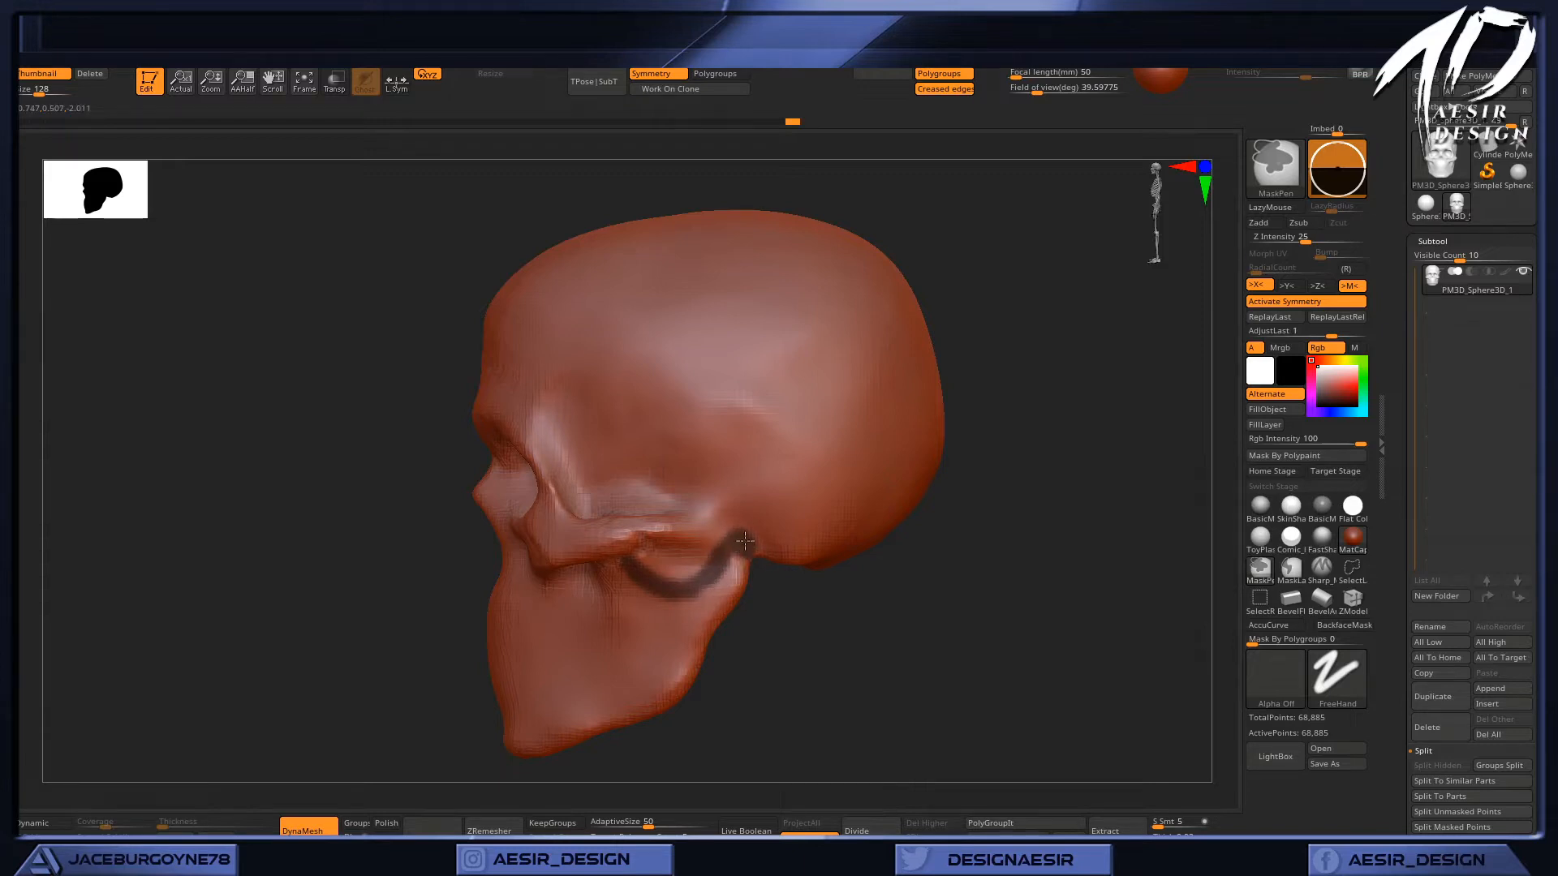
mouse_move(692, 555)
left_mouse_down("ctrl")
mouse_move(638, 559)
mouse_move(688, 574)
mouse_move(730, 549)
left_mouse_up("ctrl")
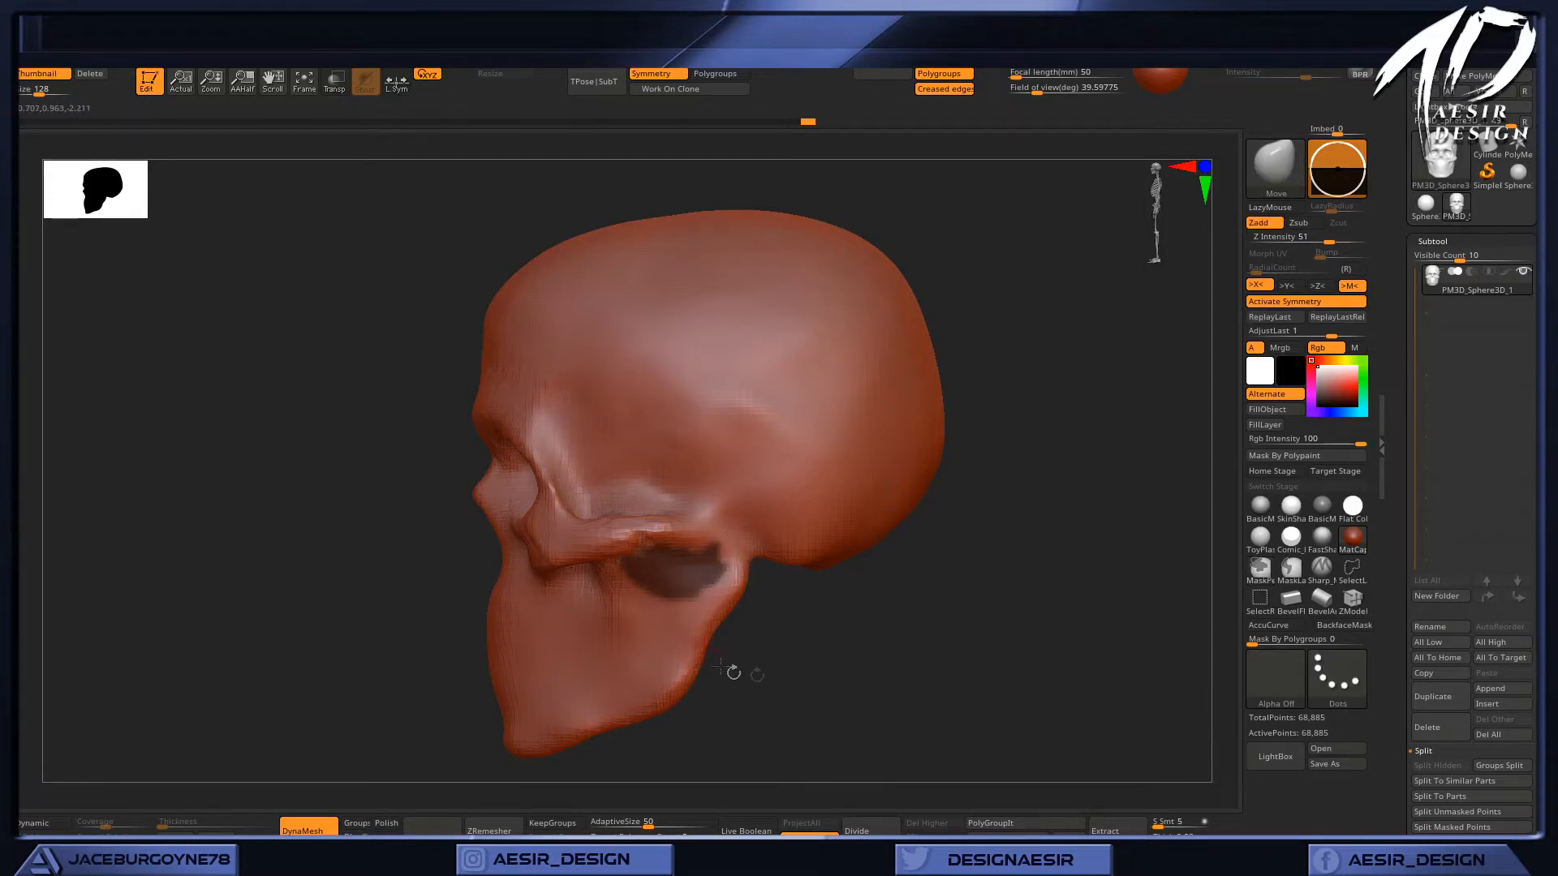
Mask a diagonal line down the side of the jaw from beneath the cheekbone to trace its front edge.
left_click_drag(955, 614, 997, 597)
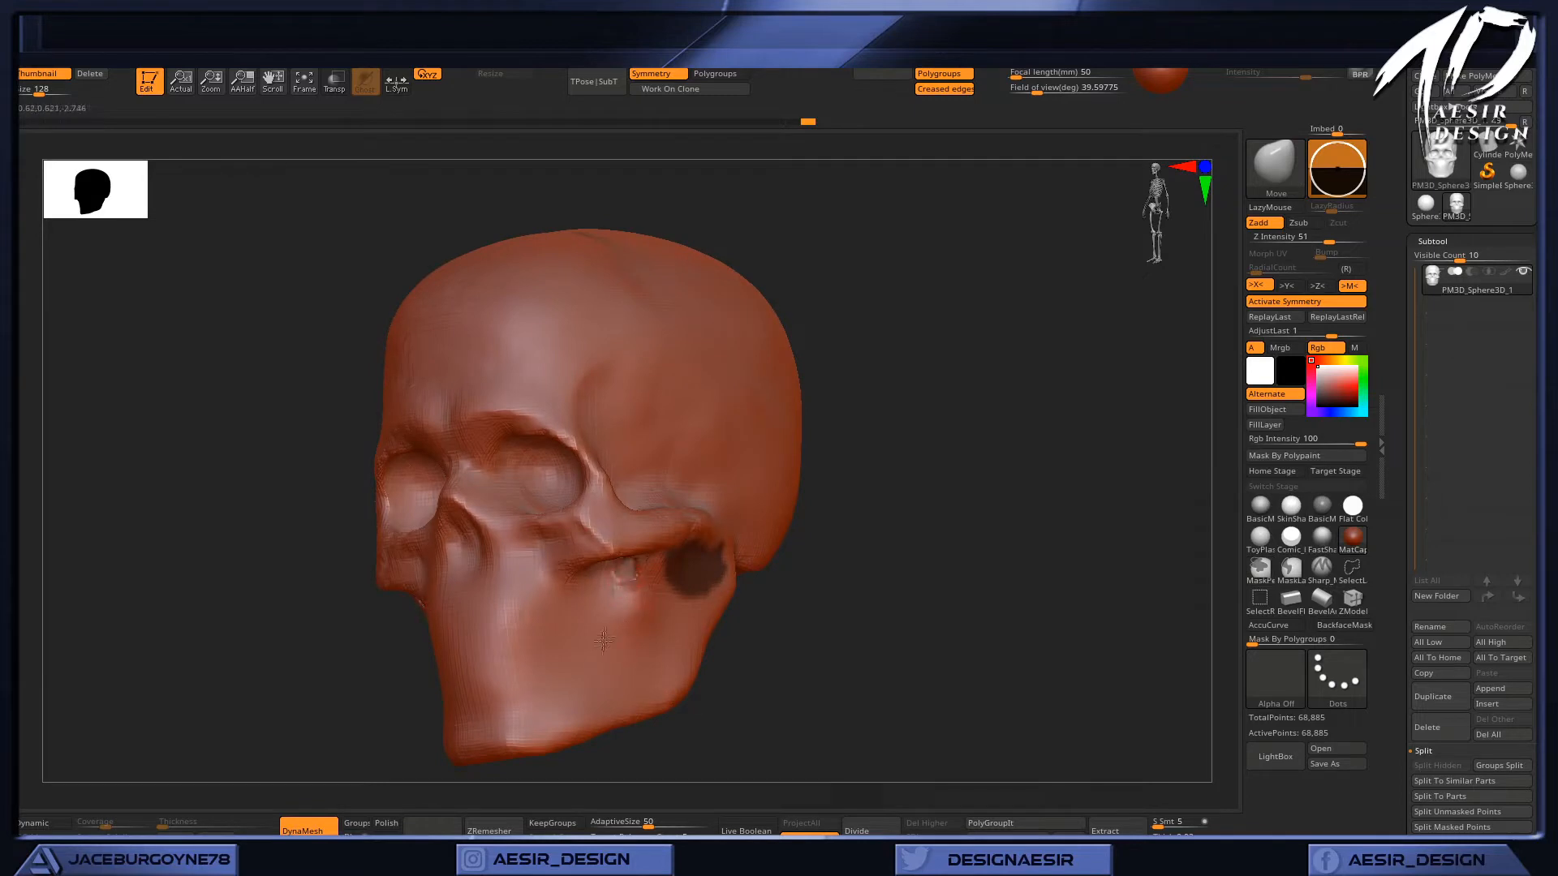
left_click_drag(632, 571, 618, 619, "ctrl")
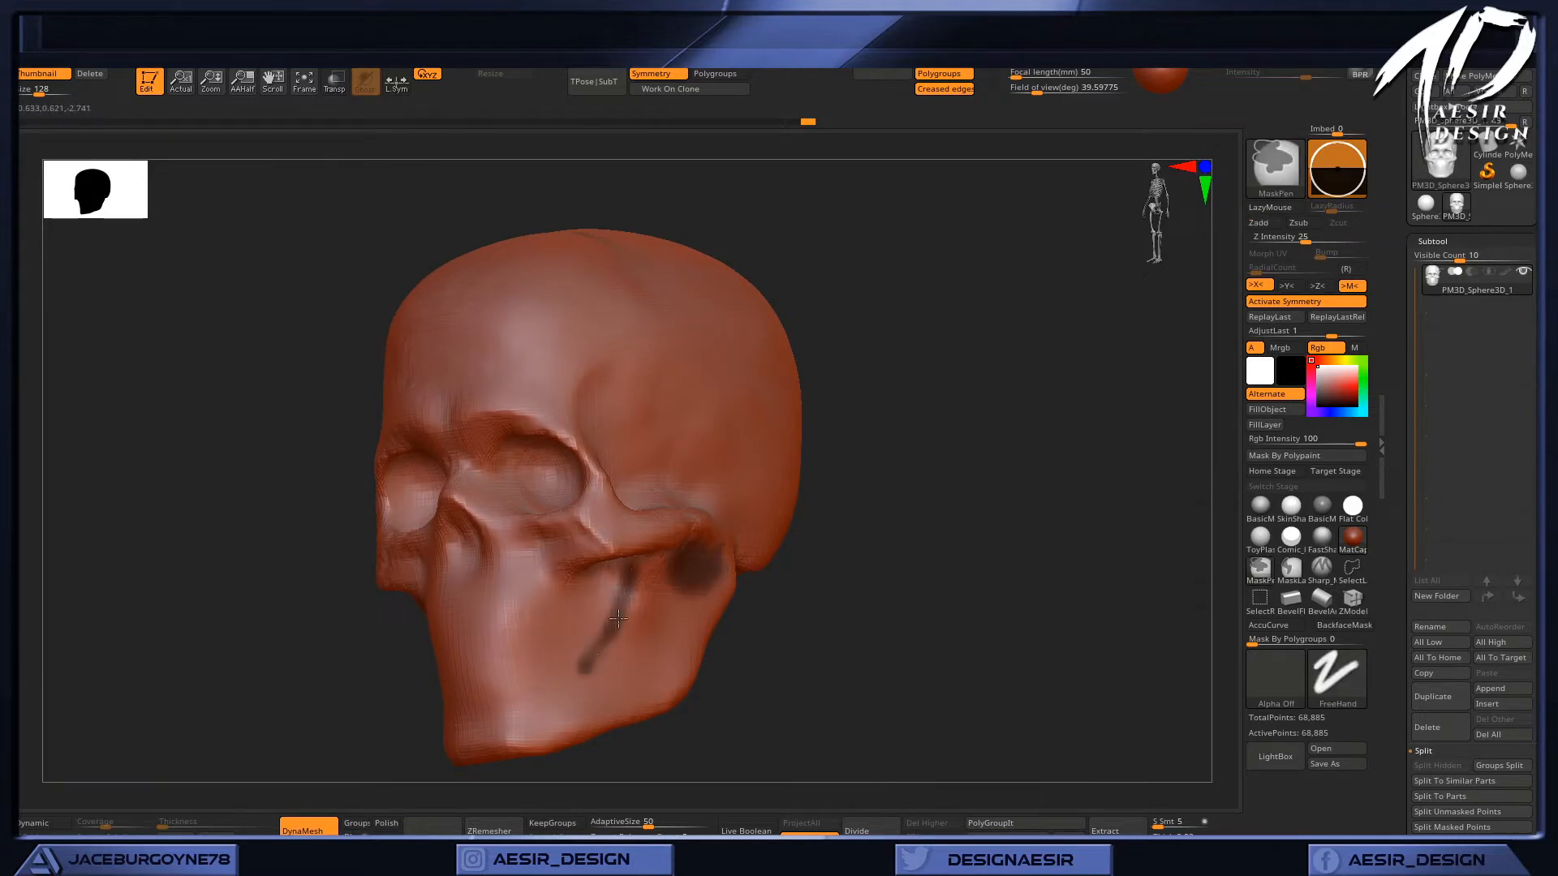
left_click_drag(868, 622, 811, 619)
left_click_drag(614, 596, 569, 656, "ctrl")
mouse_move(988, 610)
left_mouse_down()
mouse_move(965, 639)
mouse_move(771, 602)
mouse_move(852, 605)
left_mouse_up()
left_click_drag(851, 605, 977, 484)
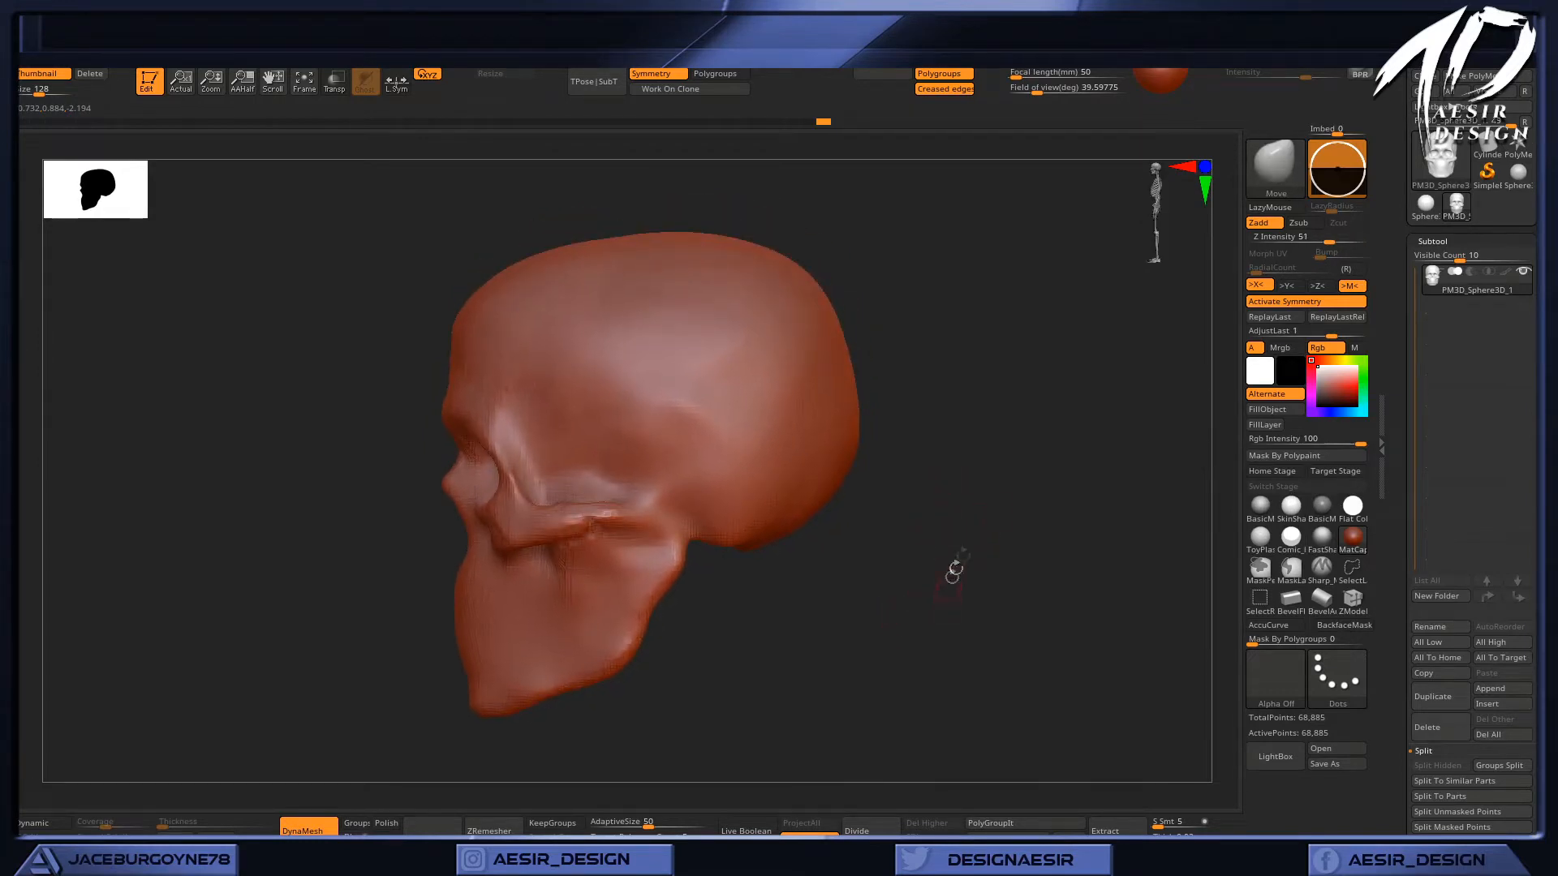
Insert an IcosaSphere from the IMM Primitives brush on the upper jaw just below the cheekbone.
key("b")
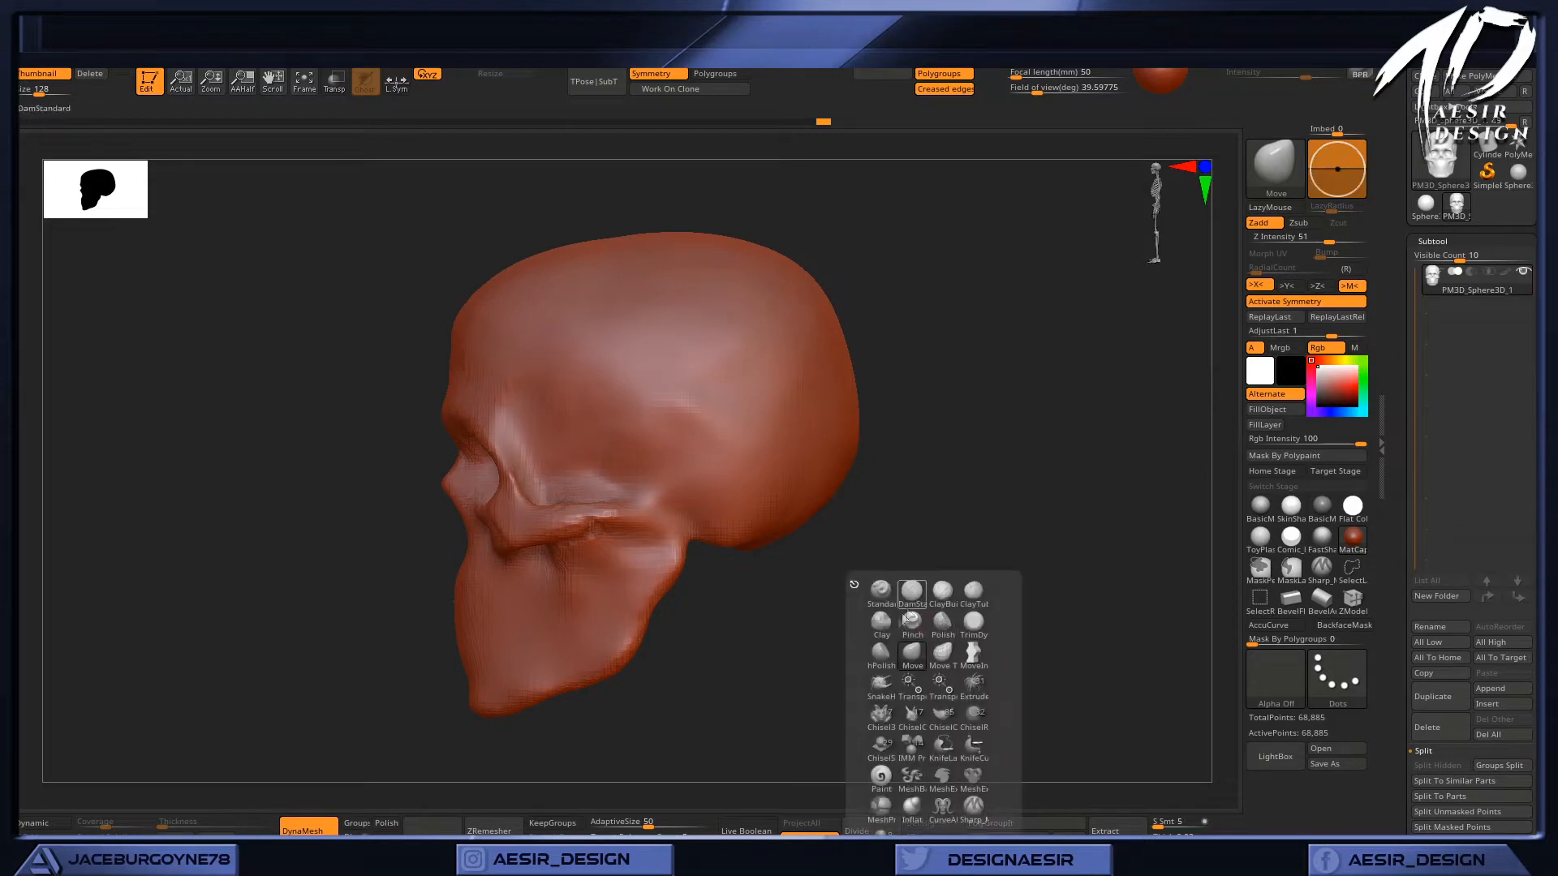
left_click(912, 751)
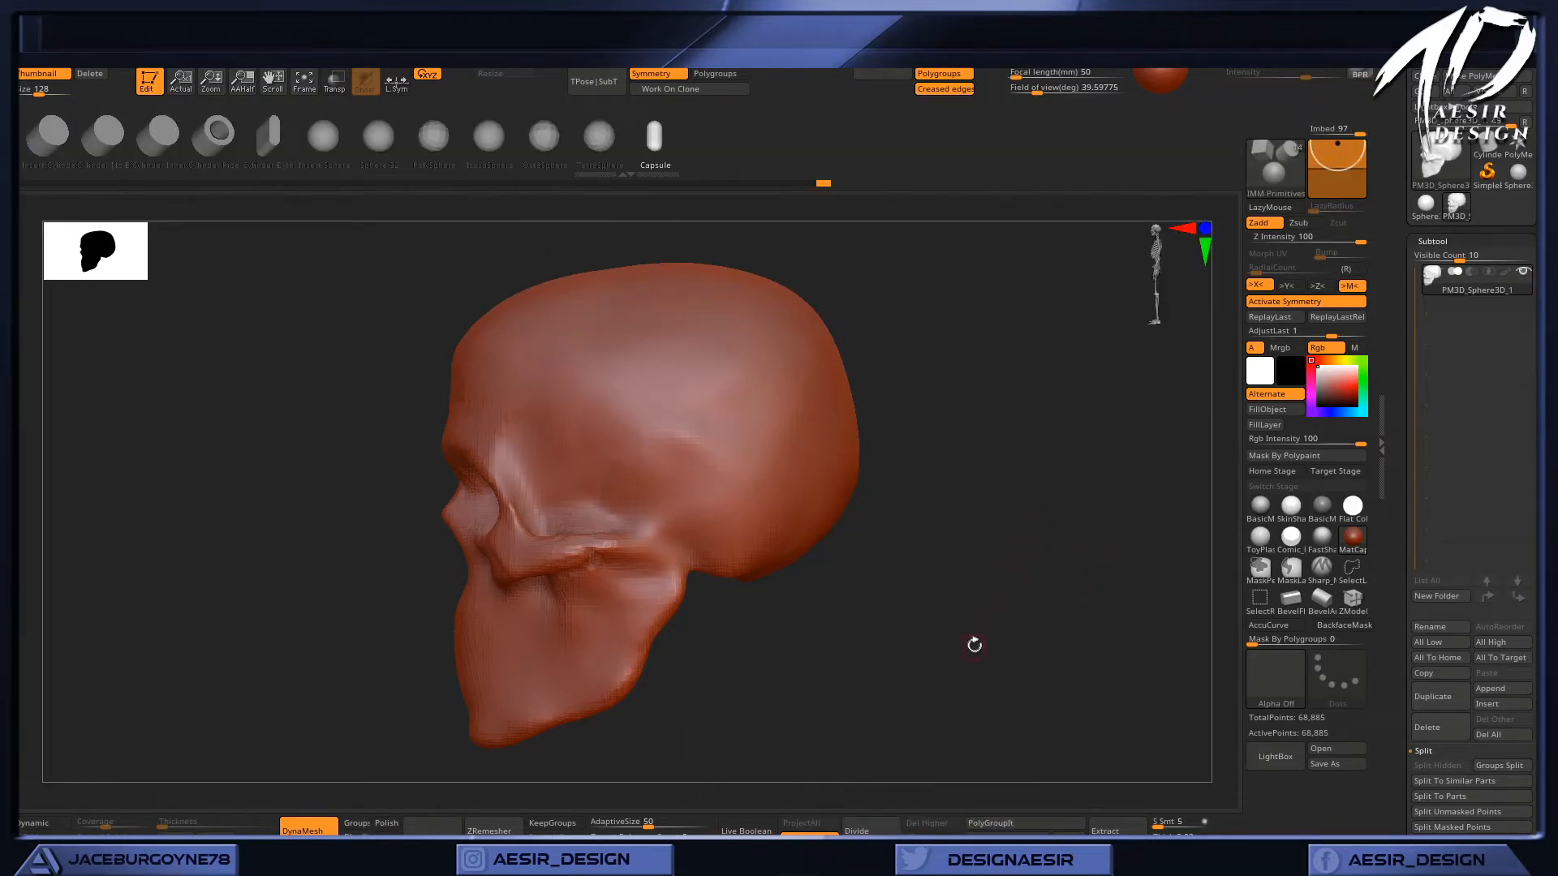
left_click_drag(973, 647, 1015, 608)
left_click_drag(1410, 610, 1411, 512)
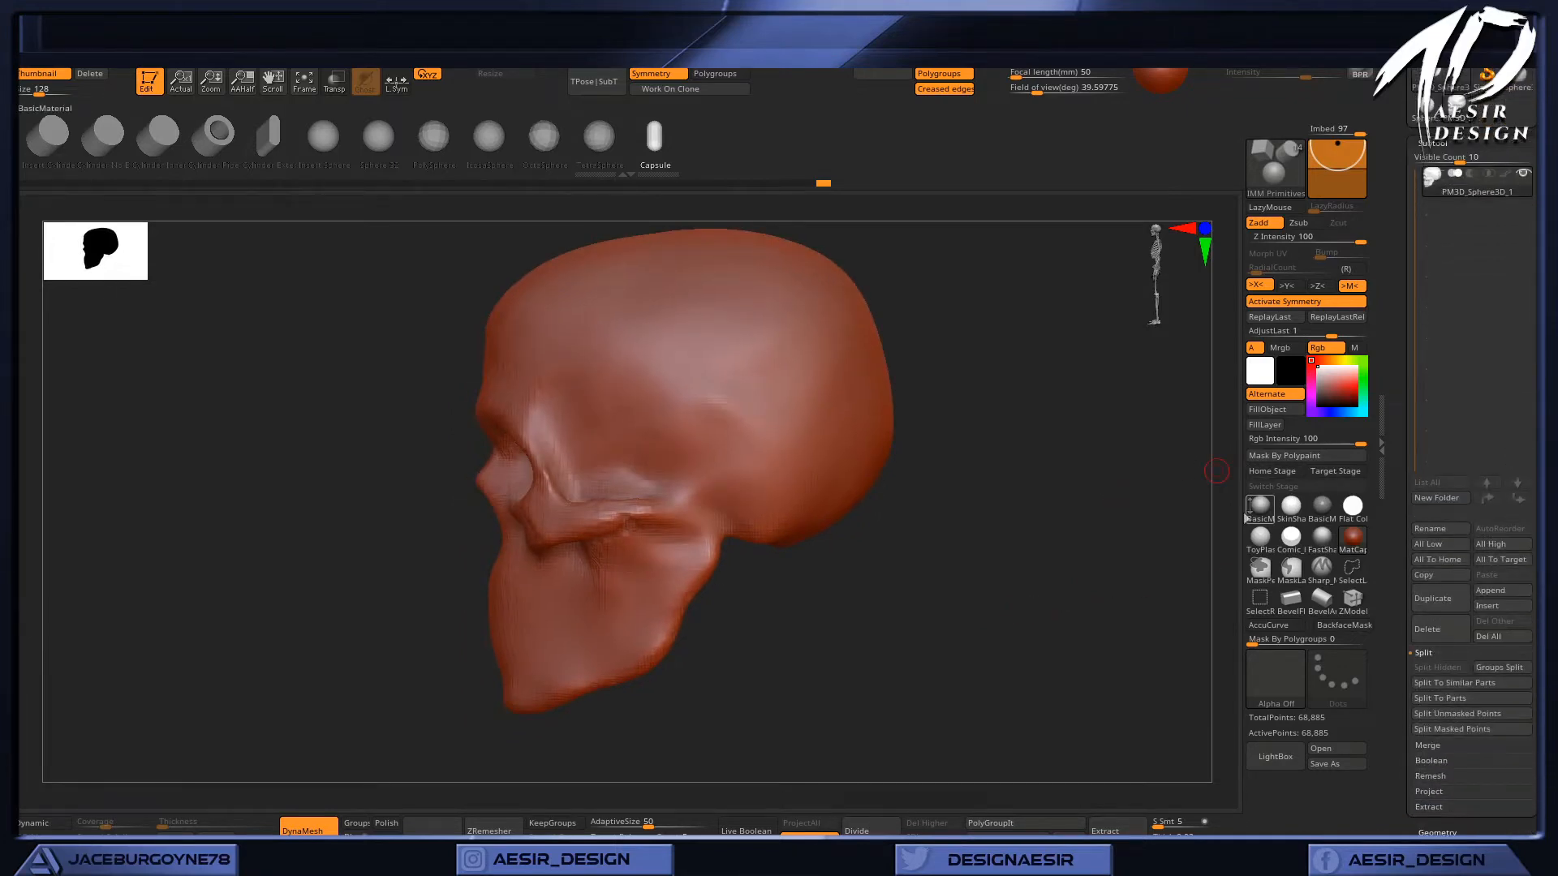
left_click(1273, 170)
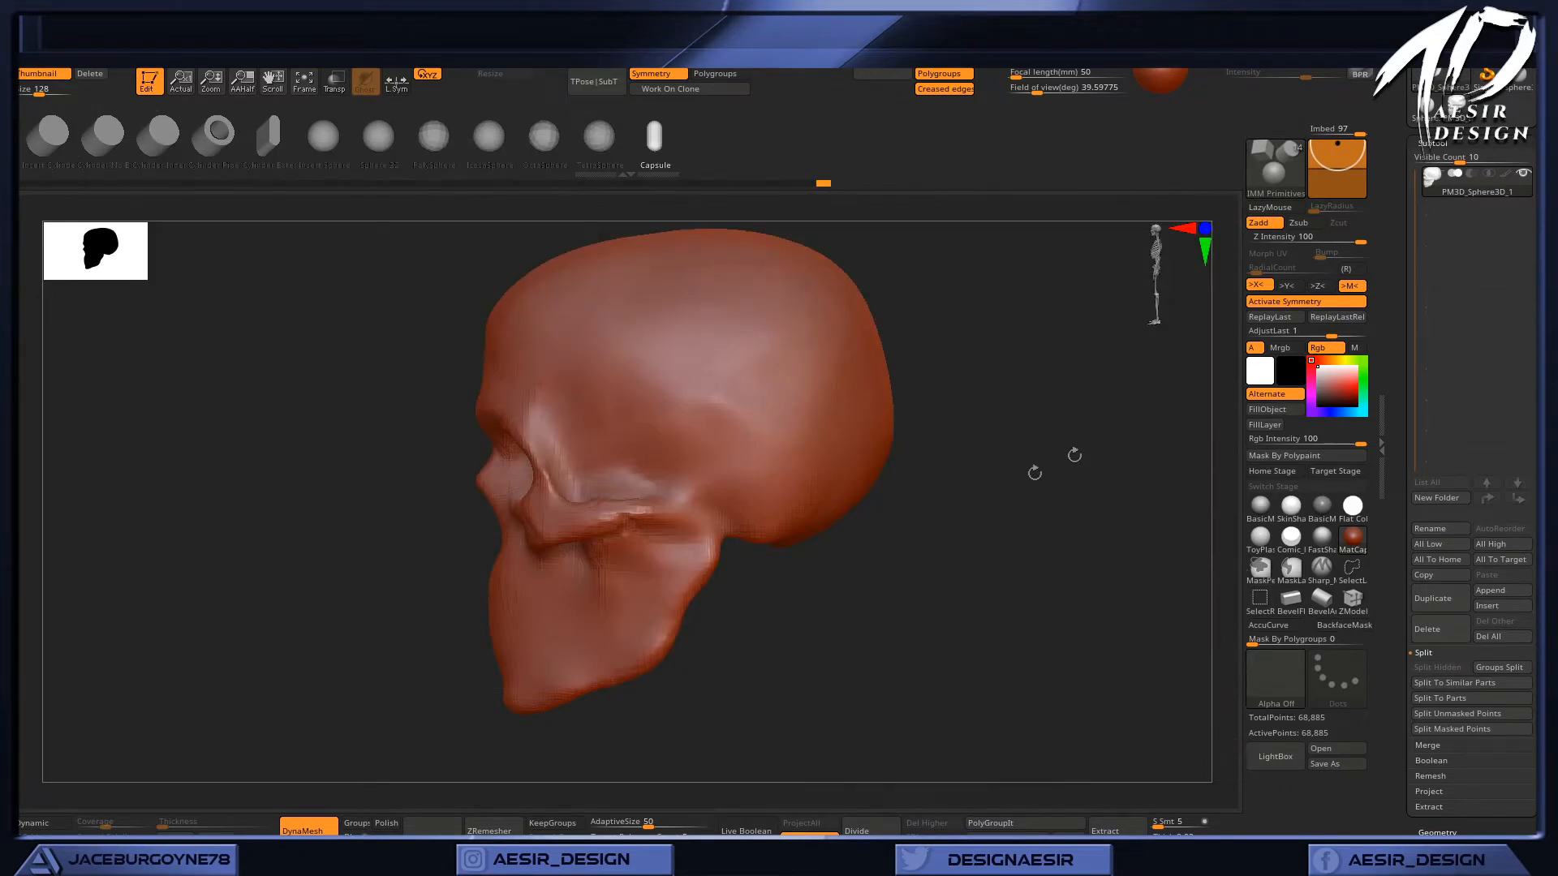
mouse_move(913, 644)
left_mouse_down("alt")
mouse_move(908, 588)
mouse_move(924, 623)
left_mouse_up("alt")
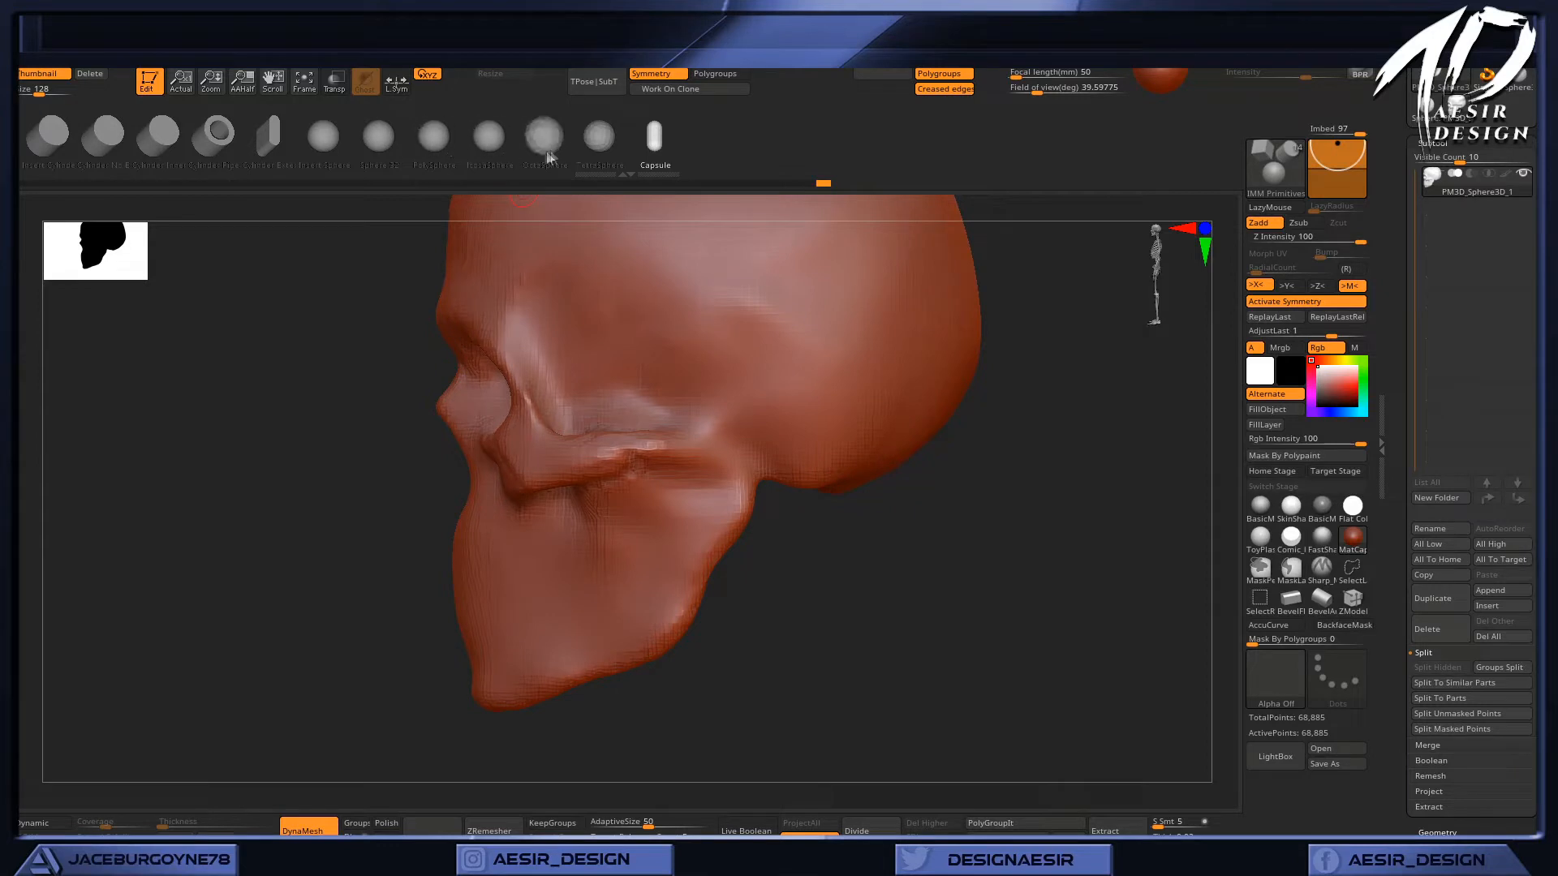
left_click(488, 137)
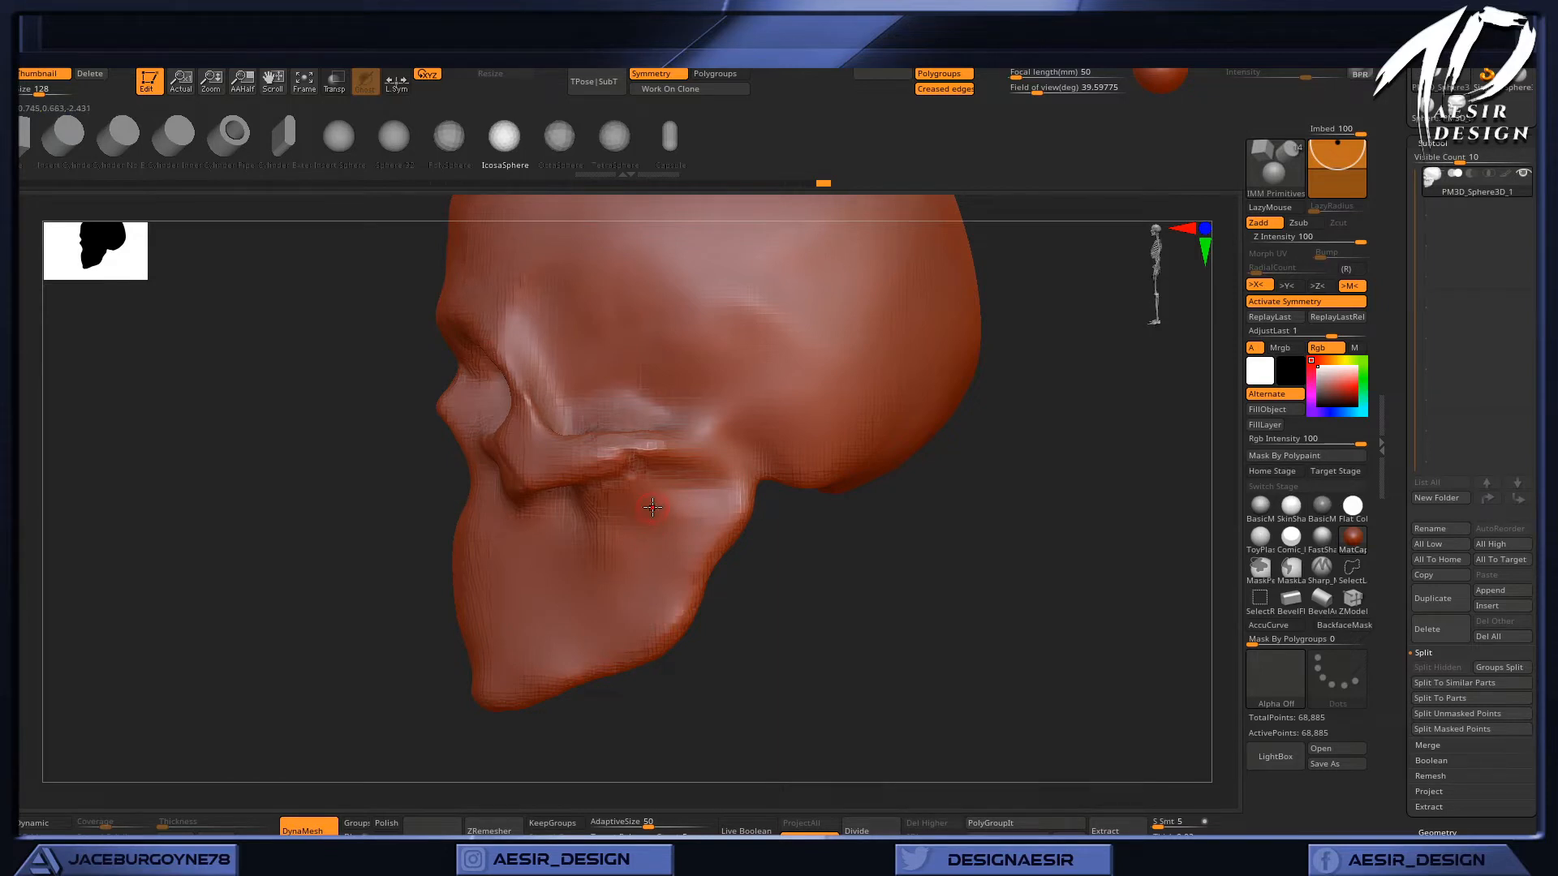
left_click_drag(653, 507, 653, 512)
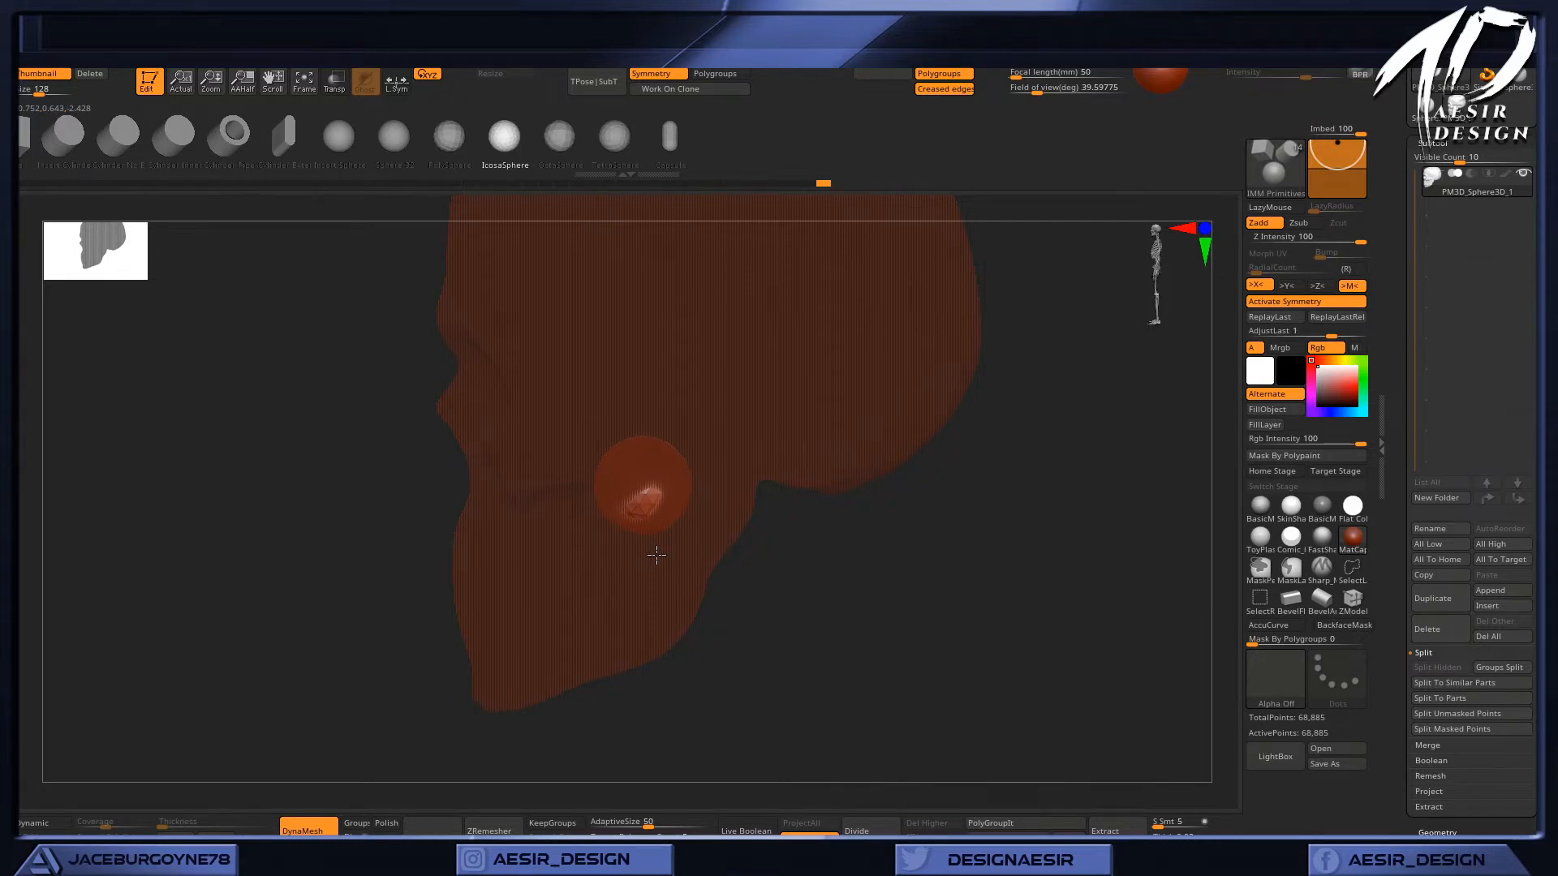
left_click_drag(657, 555, 667, 556)
Turn on double-sided display for the mesh.
mouse_move(859, 579)
left_mouse_down()
mouse_move(957, 580)
mouse_move(793, 546)
mouse_move(887, 587)
left_mouse_up()
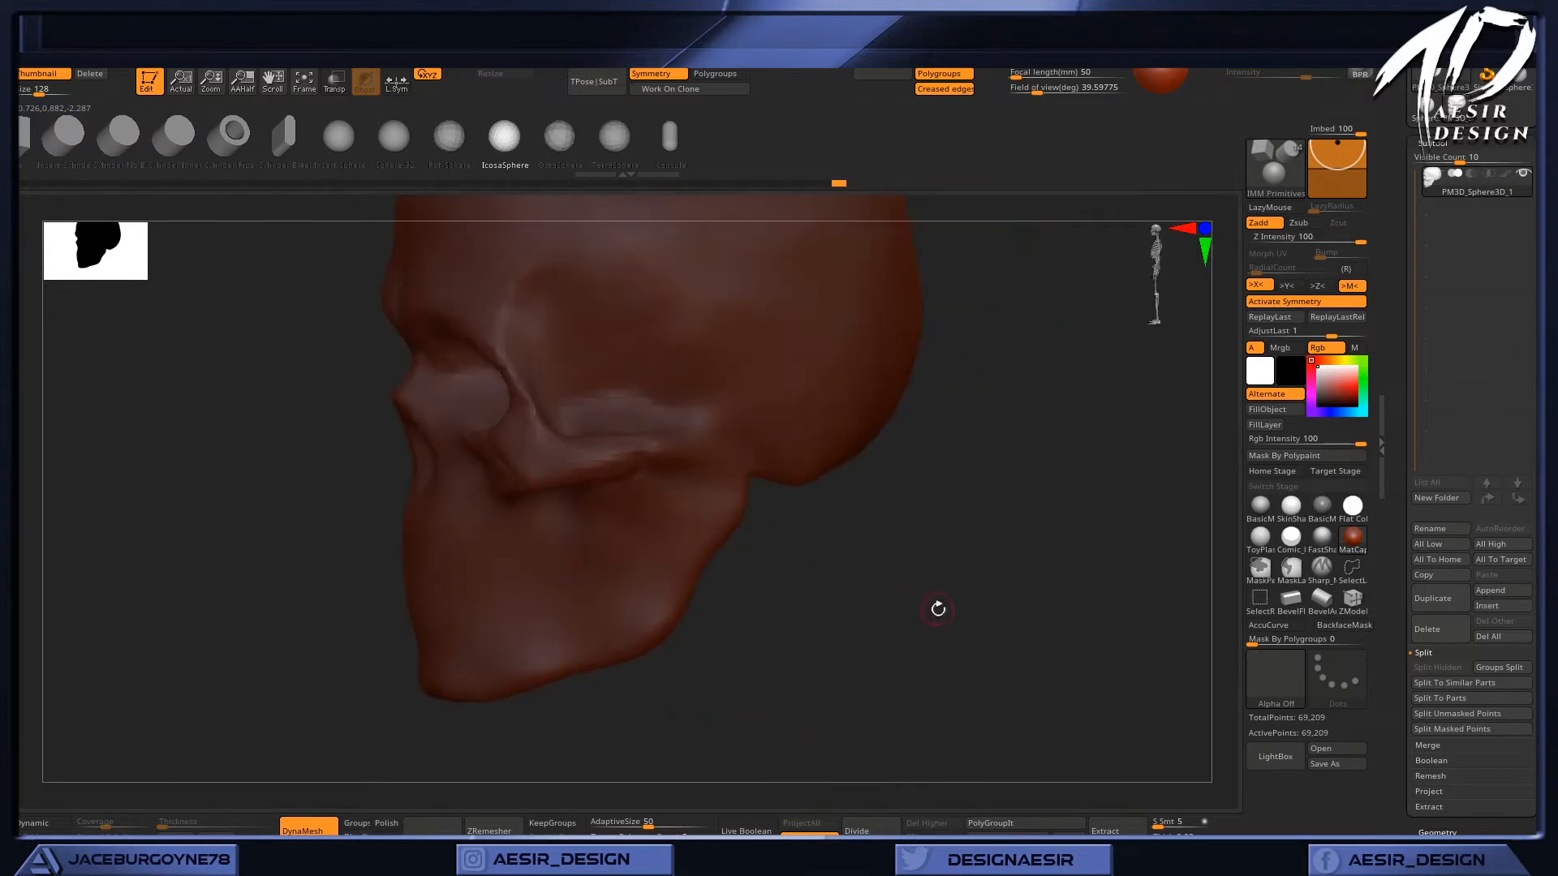
key("2")
left_click(949, 619)
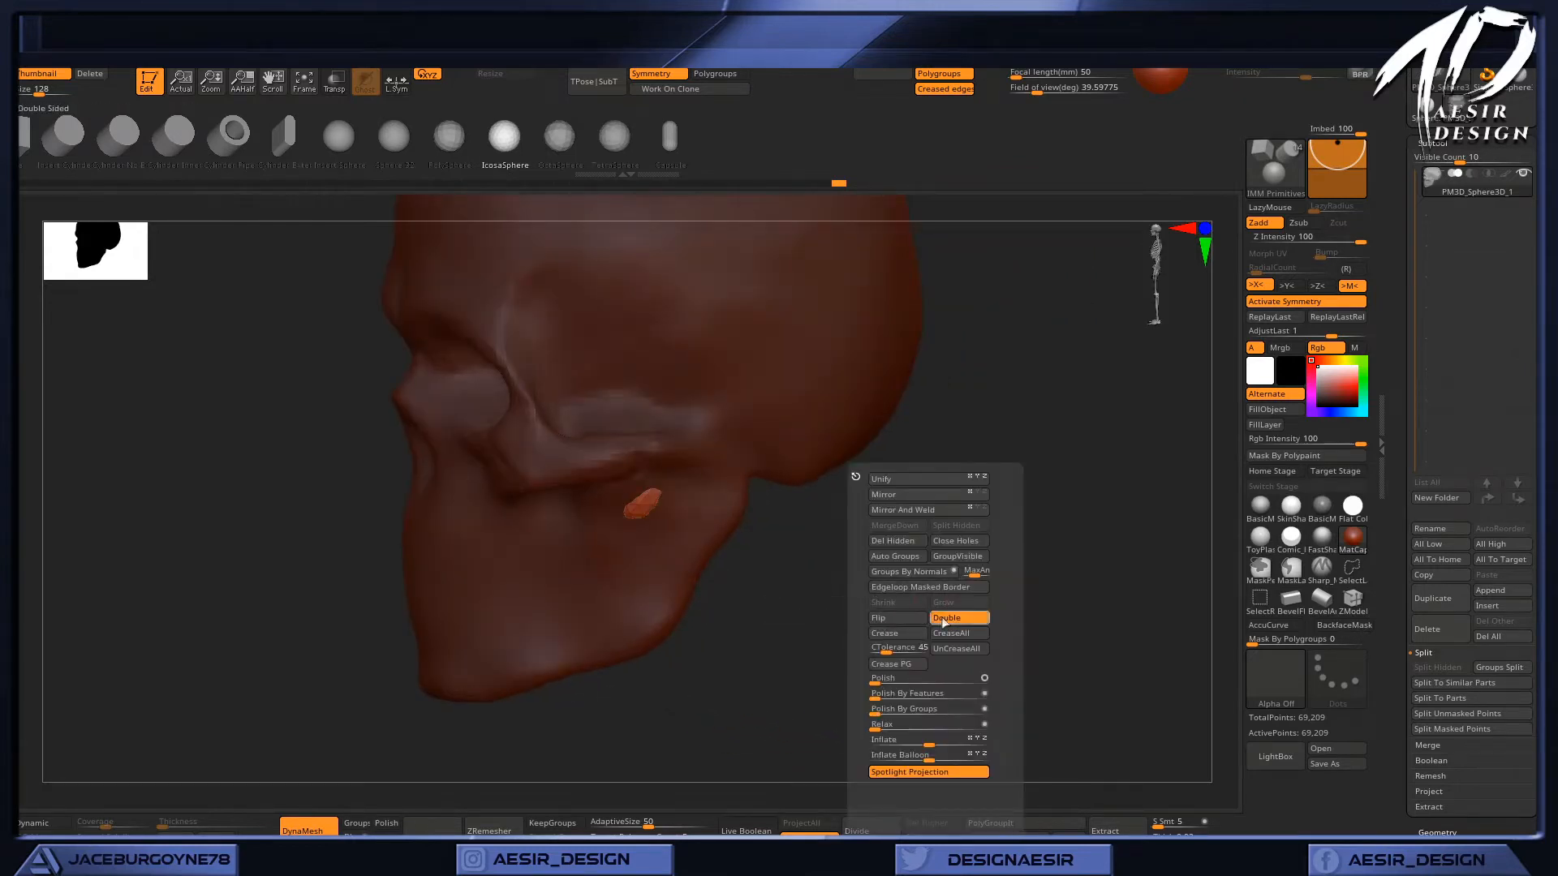
left_click_drag(838, 618, 814, 619, "shift")
Move the inserted sphere with the transform gizmo so it sits through the jaw wall below the cheekbone.
key("w")
left_click_drag(212, 560, 312, 567)
mouse_move(709, 452)
left_mouse_down("alt")
mouse_move(723, 478)
mouse_move(688, 447)
left_mouse_up("alt")
left_click_drag(454, 658, 560, 659)
left_click_drag(962, 572, 932, 570, "alt")
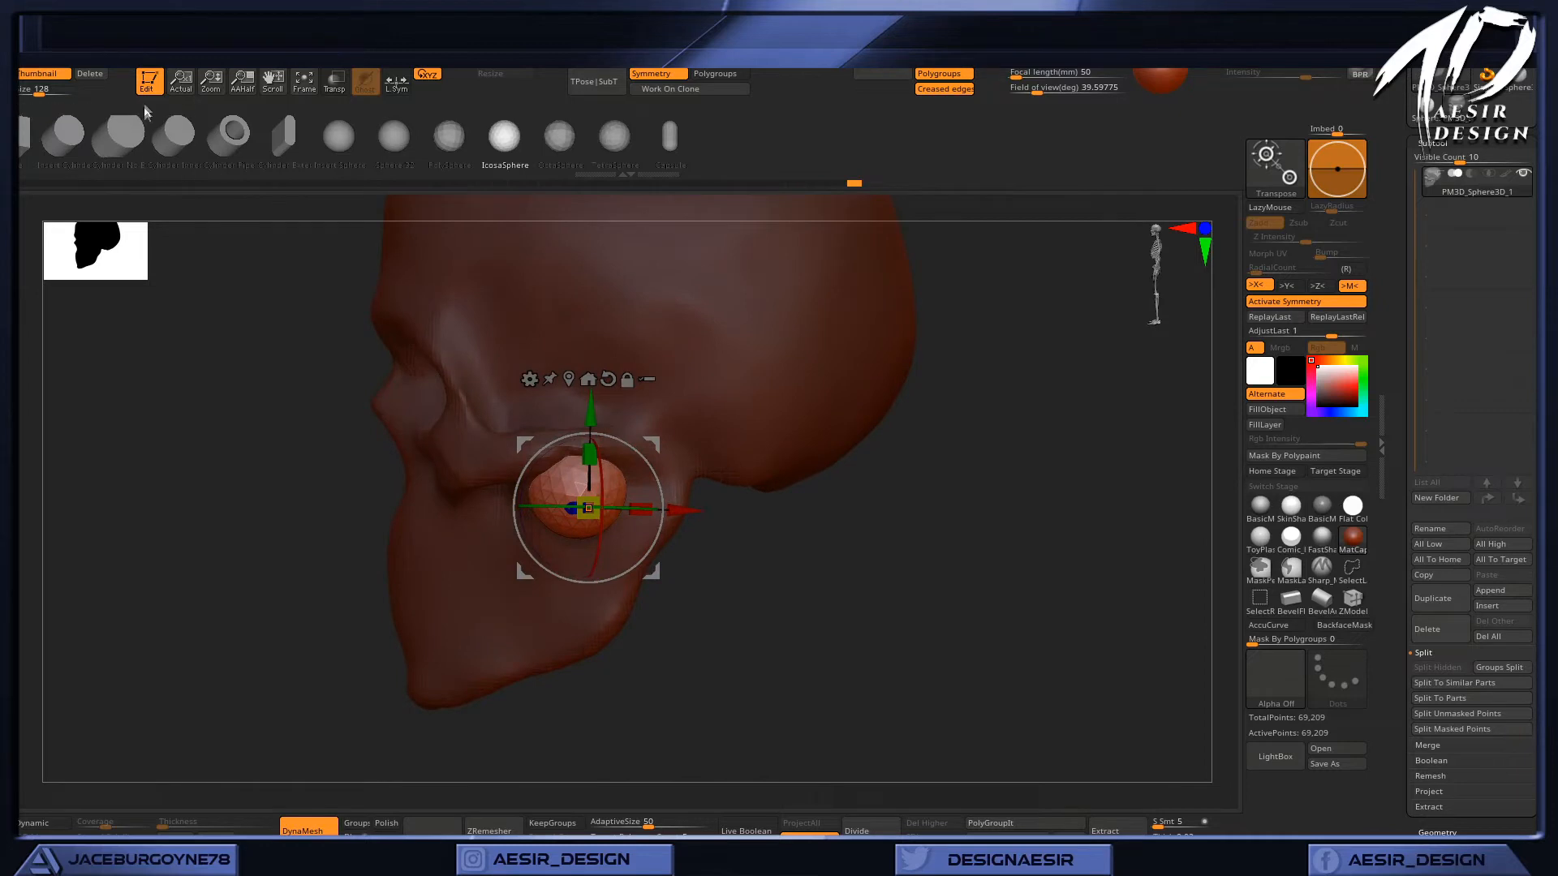
key("q")
Stretch the inserted sphere with a resized Move brush to fit the gap under the cheekbone in side view.
mouse_move(901, 630)
left_mouse_down()
mouse_move(928, 602)
mouse_move(852, 616)
mouse_move(796, 598)
mouse_move(880, 597)
left_mouse_up()
key("b")
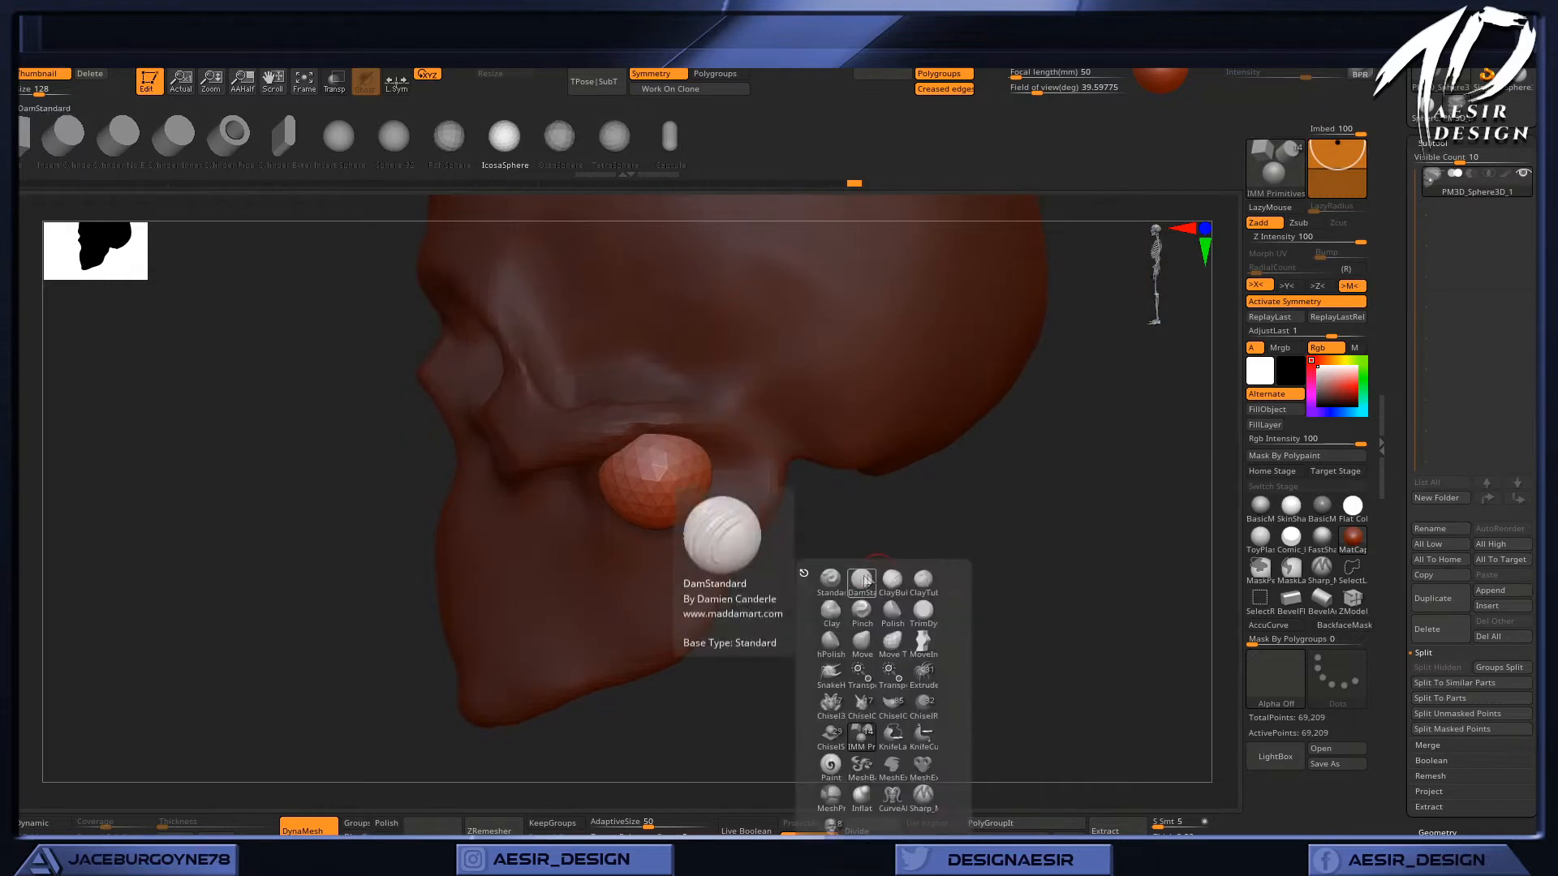
left_click(853, 647)
right_click(982, 478)
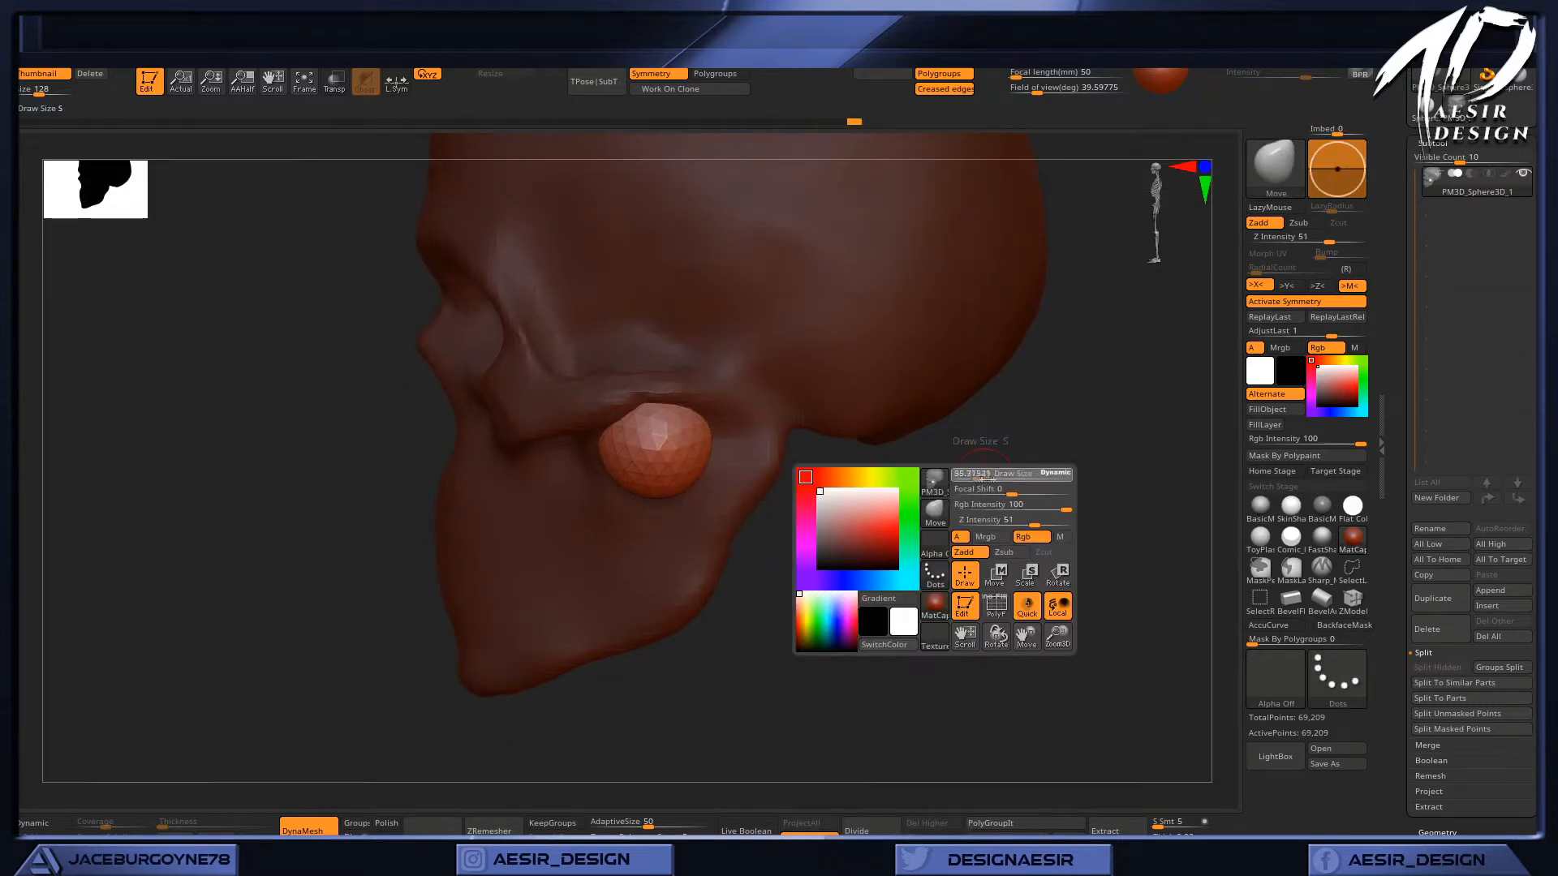
left_click_drag(1006, 477, 1003, 477)
left_click_drag(653, 417, 710, 428)
left_click_drag(607, 449, 631, 448)
left_click_drag(732, 455, 731, 444)
Refine the sphere with the Move brush from behind, side and below into an elongated form passing through the jaw.
left_click_drag(908, 486, 828, 397)
left_click_drag(811, 486, 844, 471)
left_click_drag(817, 532, 834, 554)
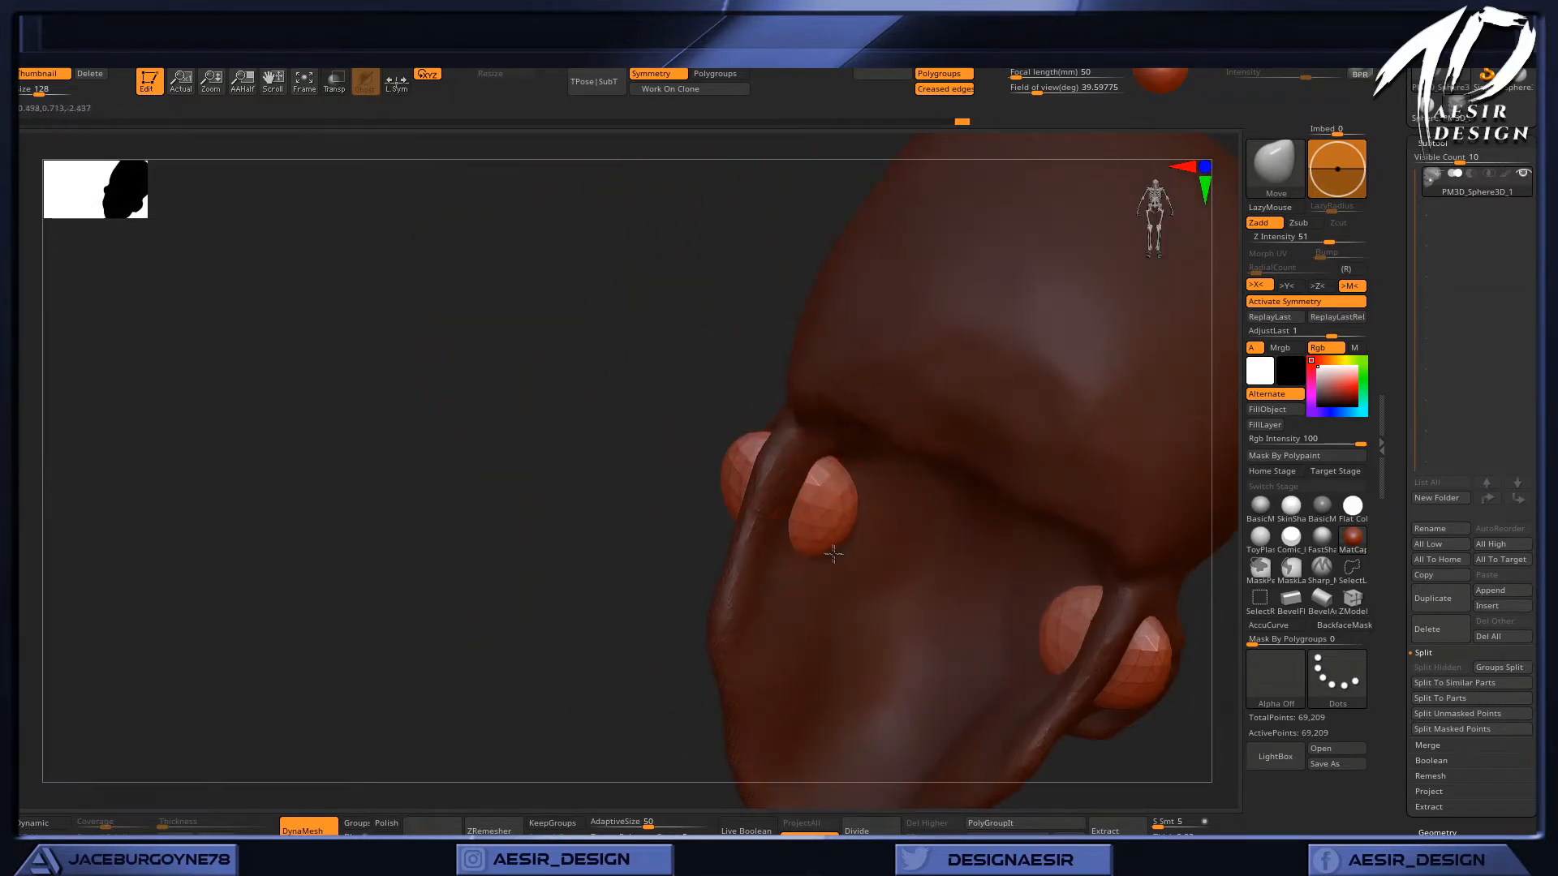
mouse_move(643, 556)
left_mouse_down()
mouse_move(595, 494)
mouse_move(839, 496)
left_mouse_up()
left_click_drag(633, 519, 661, 707)
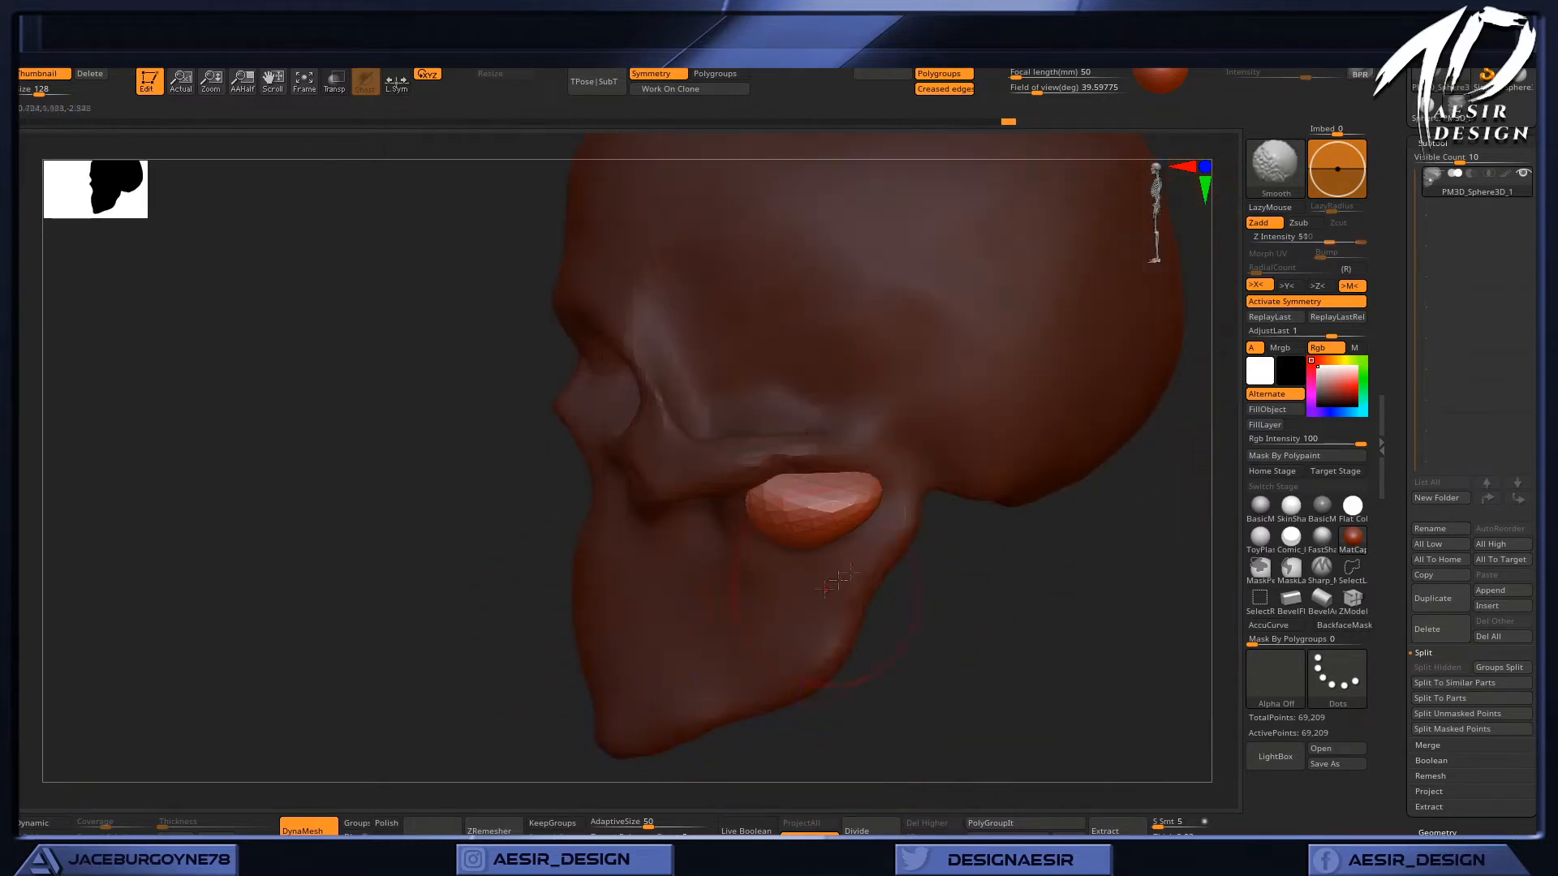
left_click_drag(1035, 567, 1085, 435)
mouse_move(755, 465)
left_mouse_down()
mouse_move(751, 451)
mouse_move(730, 464)
left_mouse_up()
mouse_move(970, 560)
left_mouse_down()
mouse_move(1084, 544)
mouse_move(1074, 497)
left_mouse_up()
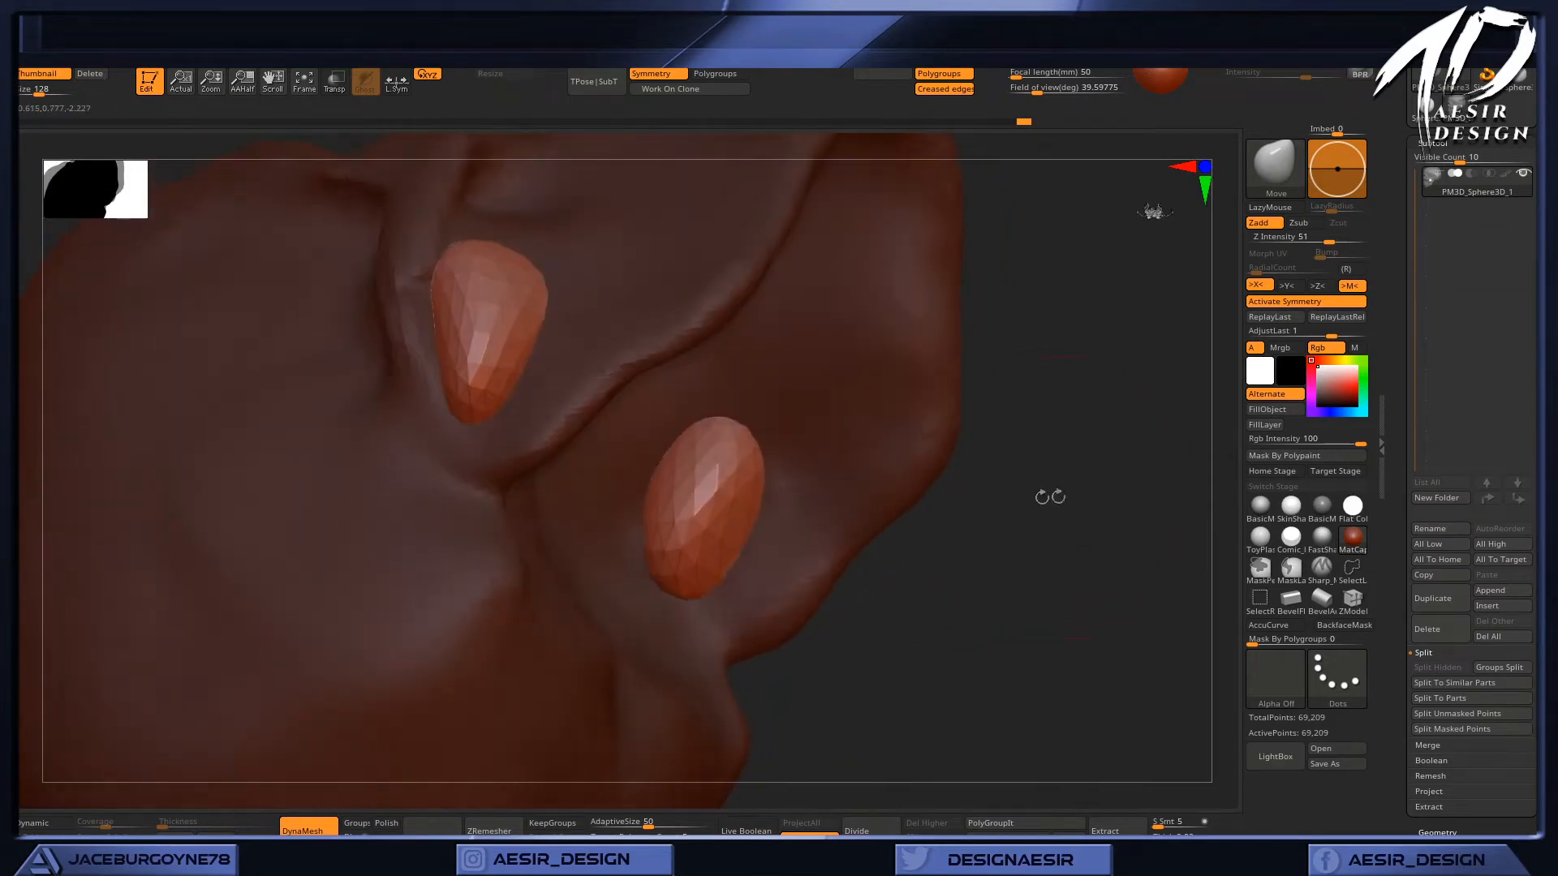
mouse_move(1022, 440)
left_mouse_down()
mouse_move(1074, 514)
mouse_move(1057, 535)
mouse_move(1018, 457)
mouse_move(1018, 563)
mouse_move(1012, 470)
mouse_move(1005, 532)
left_mouse_up()
Clear the mask and update the DynaMesh to subtract the sphere and cut the opening through both sides of the jaw.
key("ctrl")
left_click_drag(934, 451, 1095, 525, "ctrl")
mouse_move(977, 495)
left_mouse_down("ctrl")
mouse_move(1067, 563)
mouse_move(970, 521)
mouse_move(984, 538)
left_mouse_up("ctrl")
mouse_move(905, 572)
left_mouse_down()
mouse_move(1005, 567)
mouse_move(935, 608)
mouse_move(968, 600)
mouse_move(952, 581)
left_mouse_up()
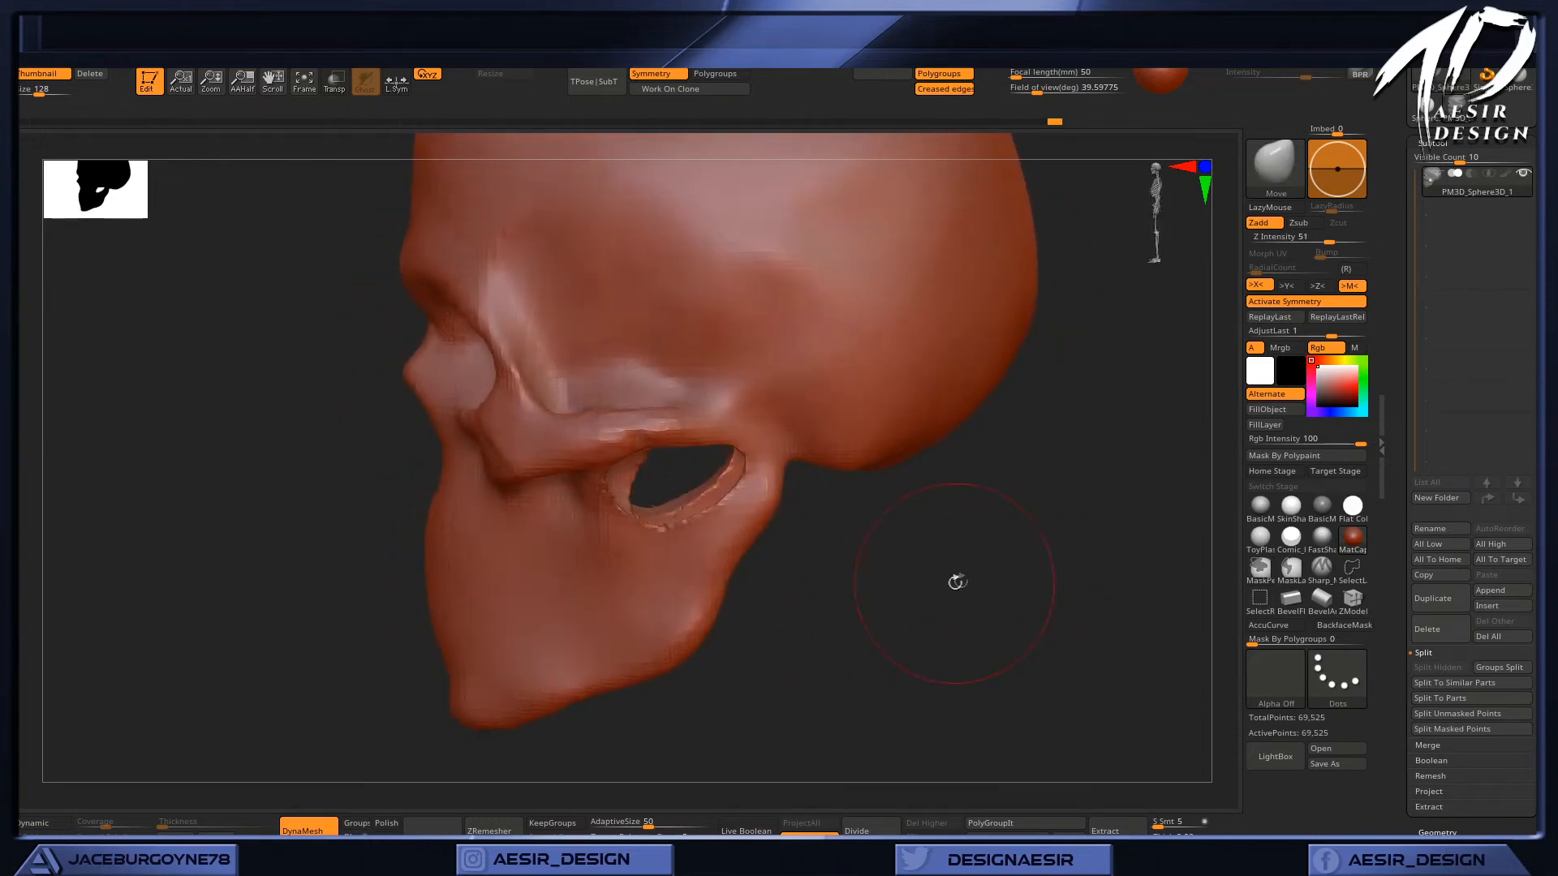
Smooth the rough outer rim of the jaw opening with an adjusted draw size.
key("space")
mouse_move(936, 563)
left_mouse_down()
mouse_move(932, 598)
mouse_move(950, 584)
left_mouse_up()
key("shift")
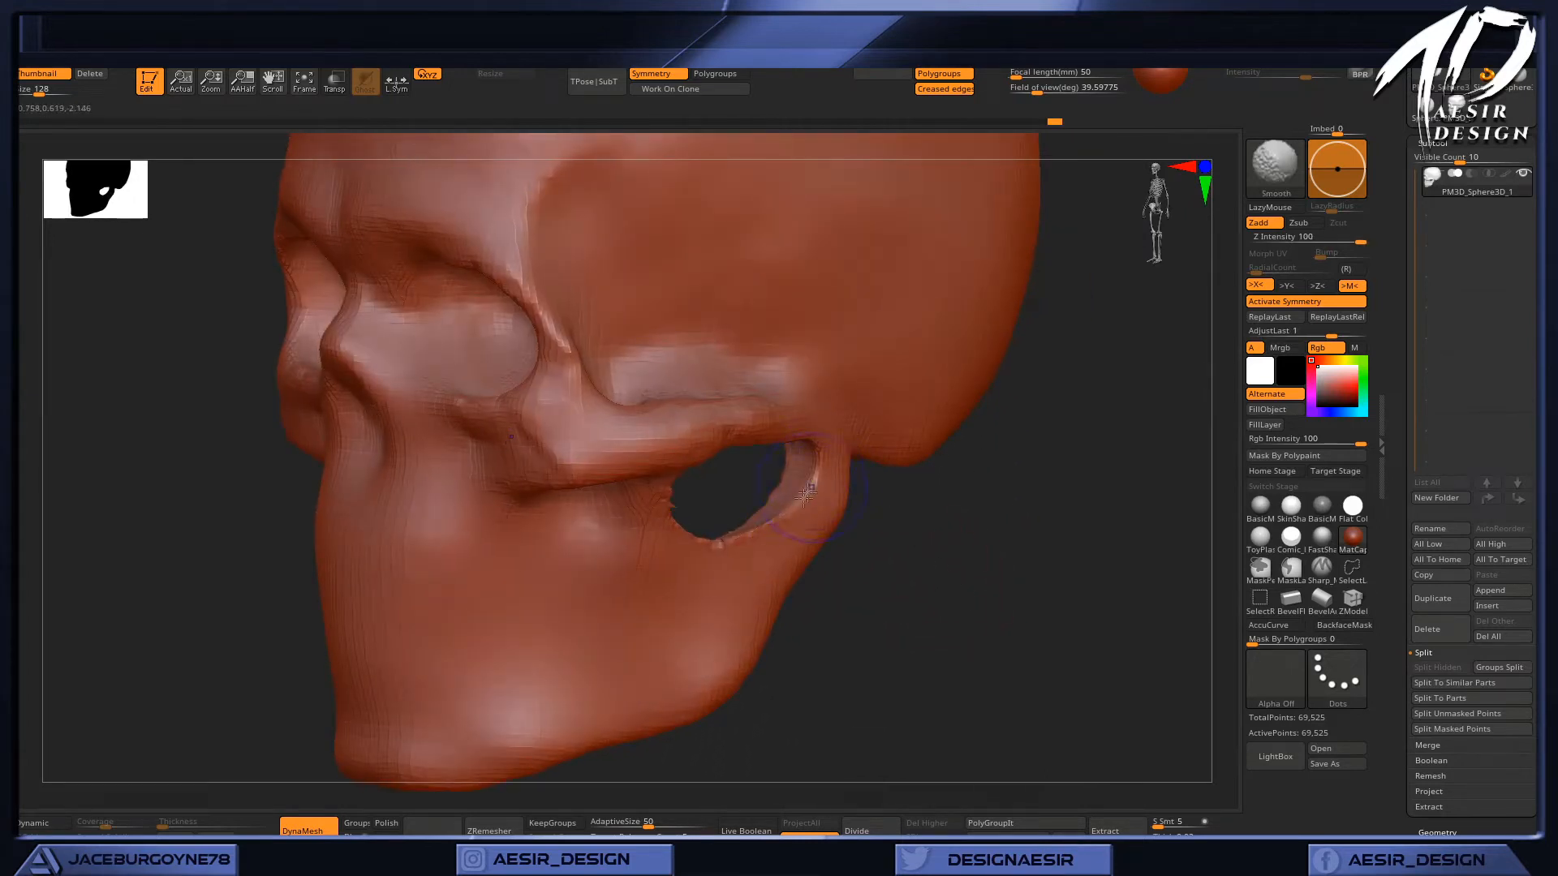
left_click_drag(711, 549, 717, 546, "shift")
right_click(959, 557)
left_click_drag(959, 557, 921, 539)
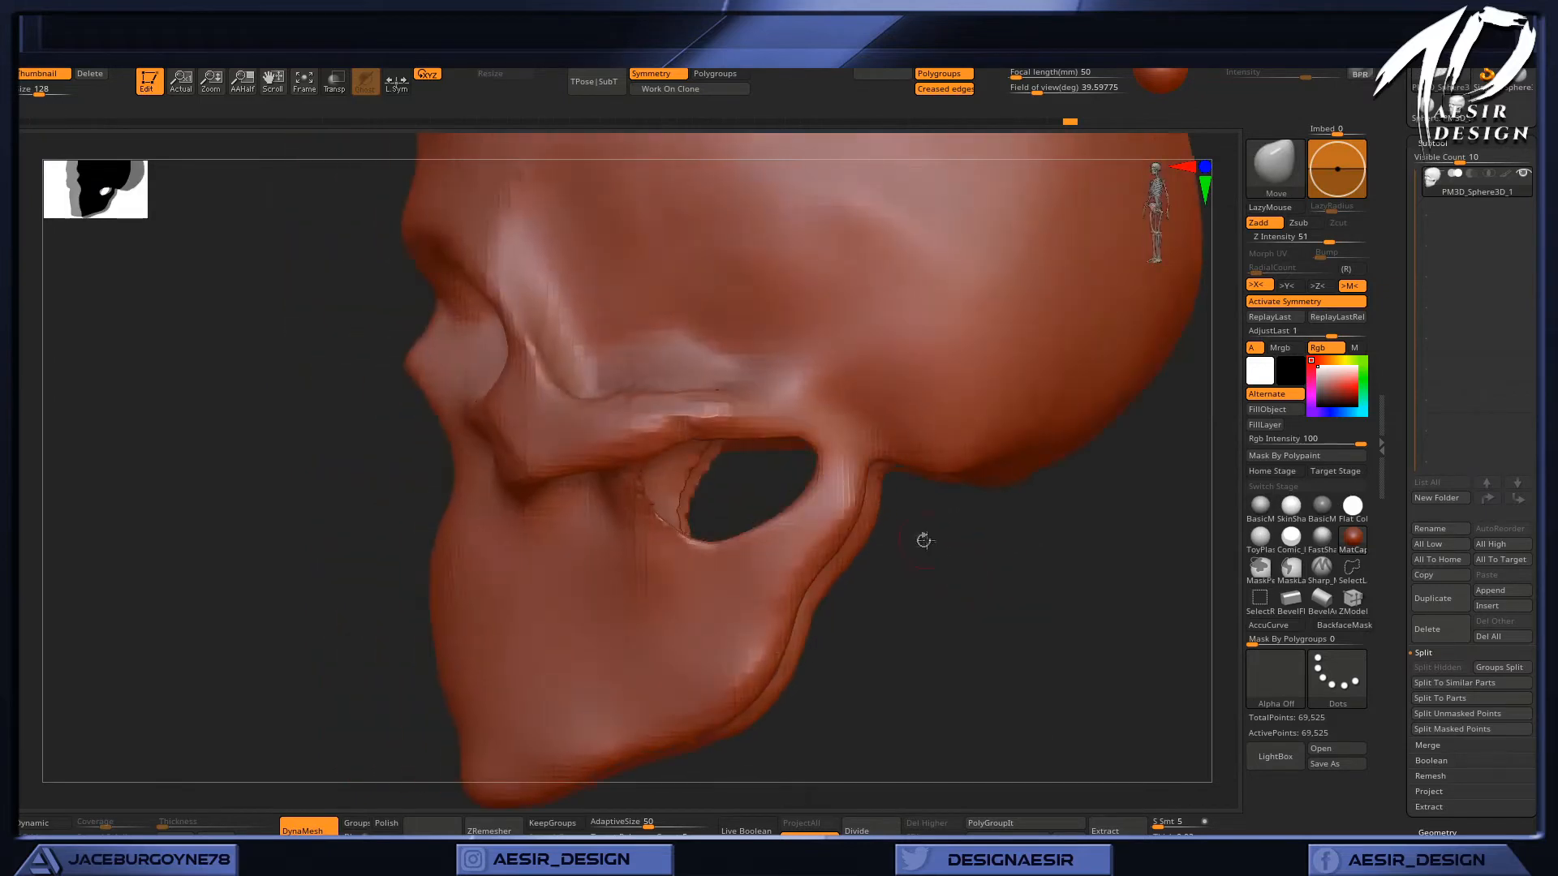
Smooth the front and inner edges of the opening, working from the side and from behind the skull.
key("shift")
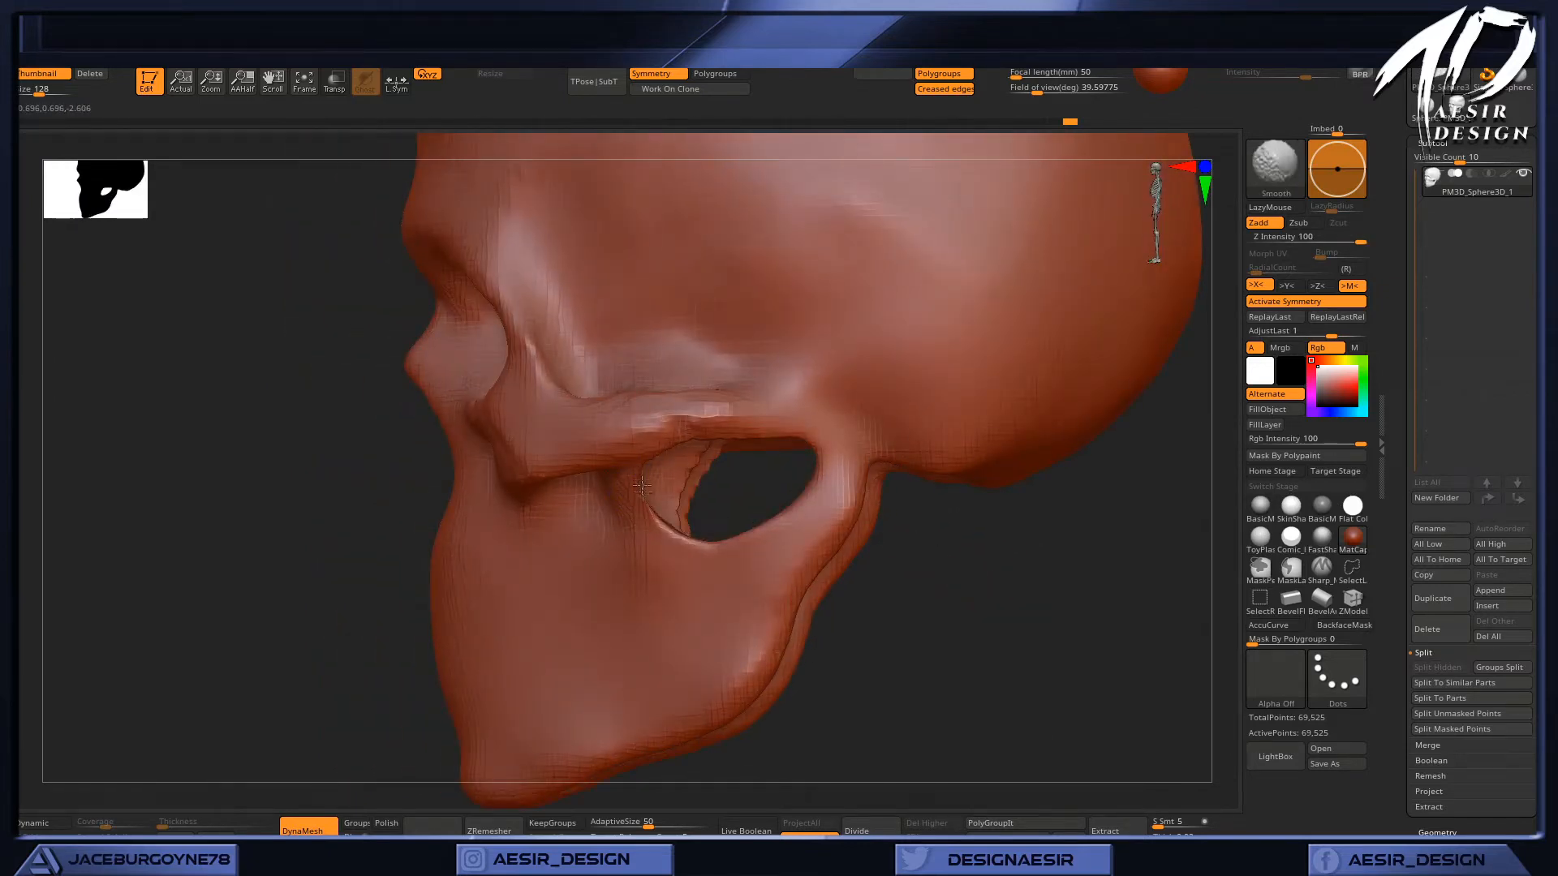
left_click_drag(642, 492, 728, 462)
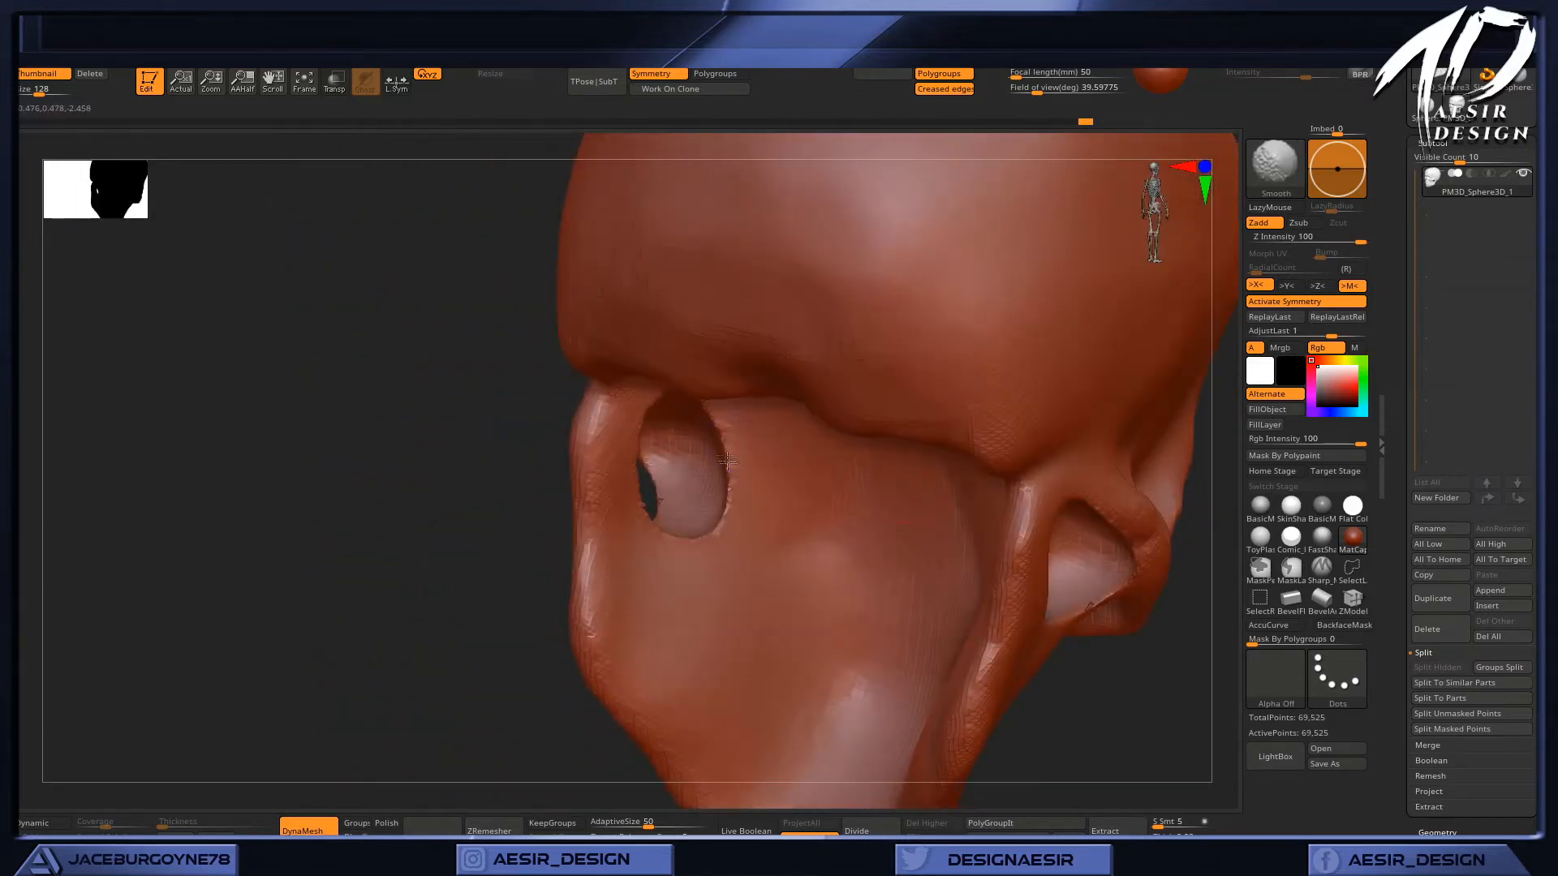
left_click_drag(511, 644, 571, 631)
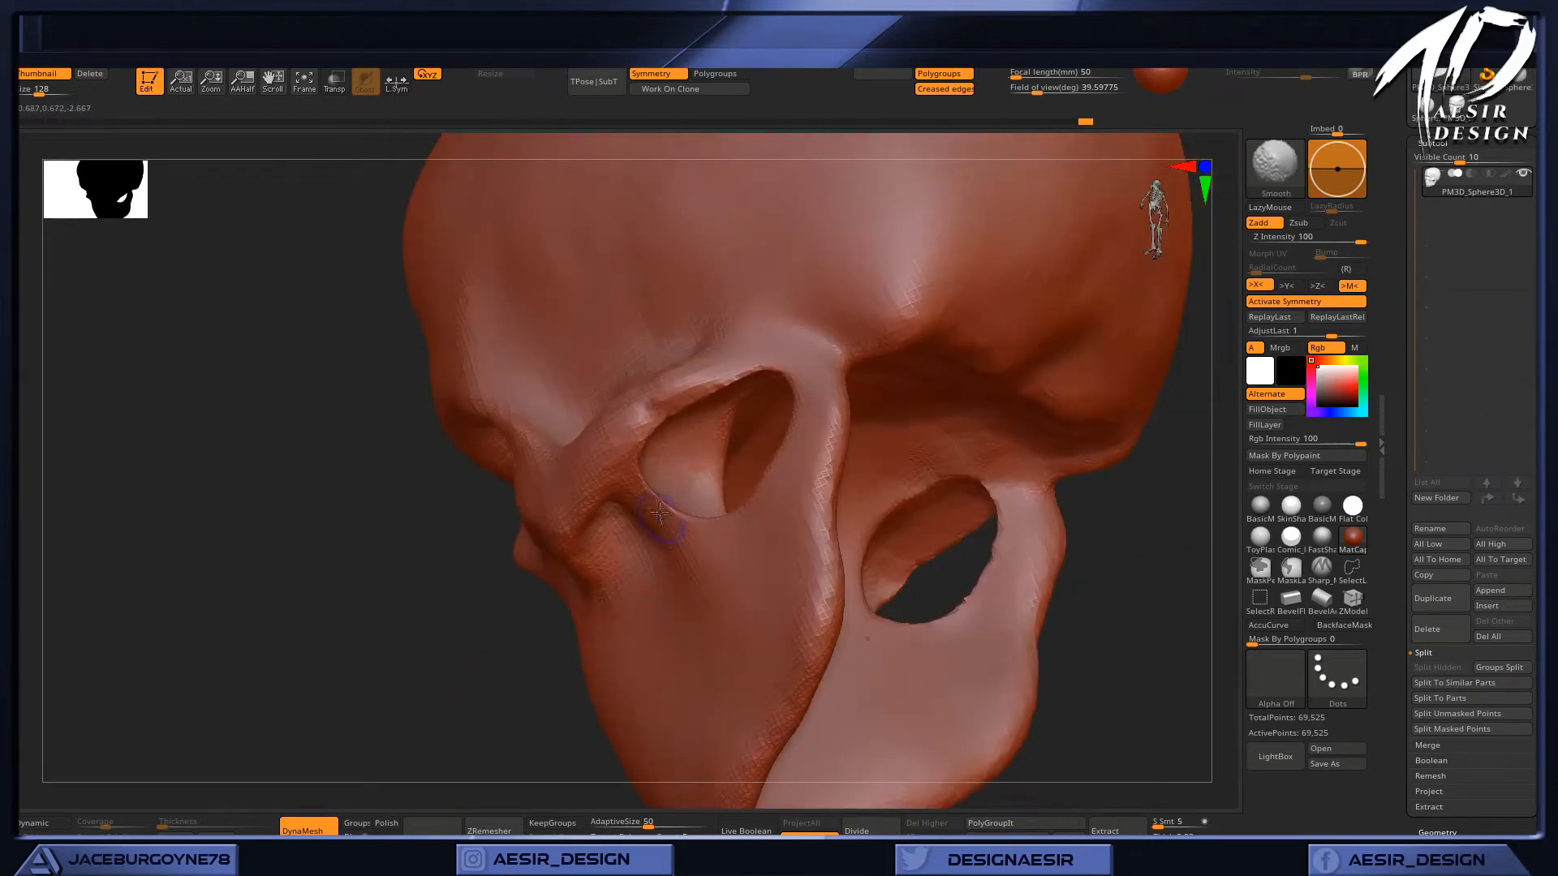
left_click_drag(475, 654, 538, 670)
left_click_drag(988, 567, 910, 504, "alt")
mouse_move(1037, 546)
left_mouse_down("alt")
mouse_move(984, 577)
mouse_move(983, 596)
left_mouse_up("alt")
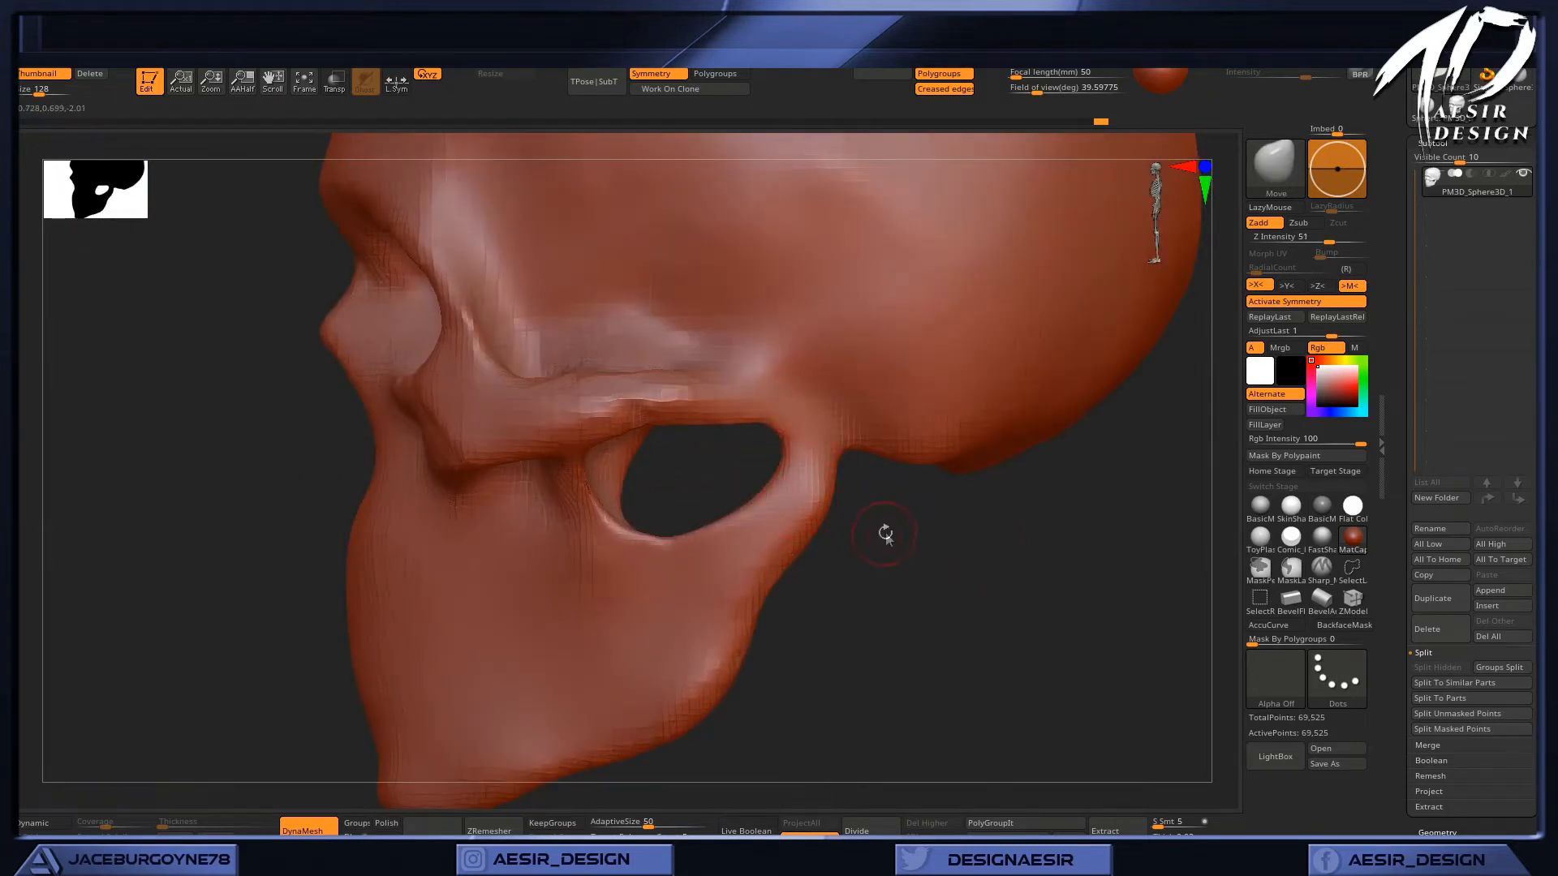
Build up the rear edge of the jaw opening with ClayBuildup, turn on BackfaceMask and smooth the added clay.
key("b")
key("c")
key("b")
left_click_drag(800, 446, 797, 429)
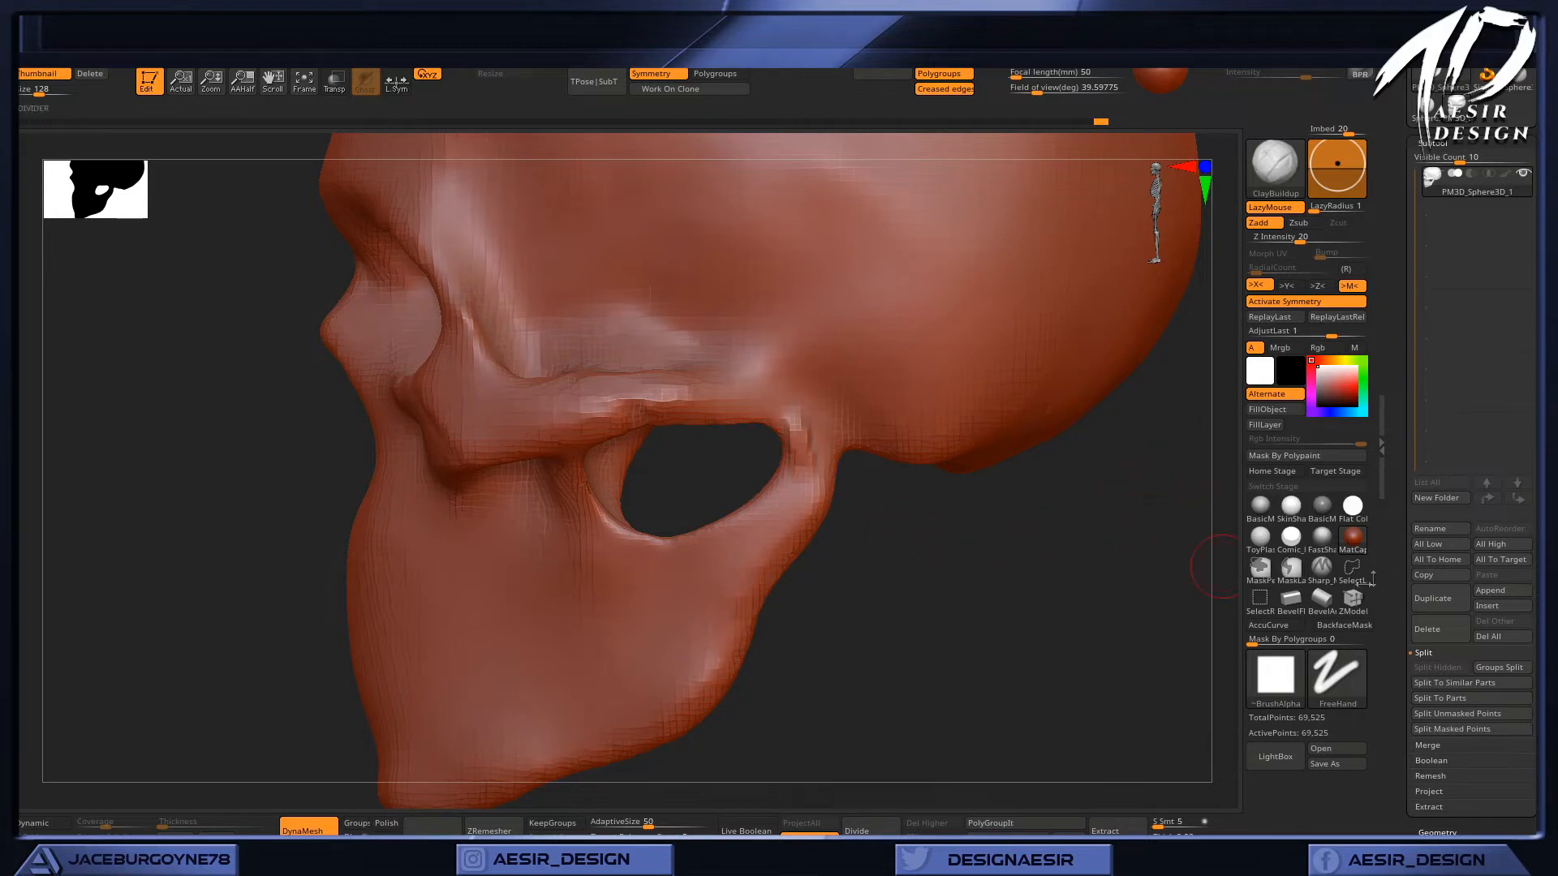
left_click(1344, 625)
mouse_move(797, 470)
left_mouse_down()
mouse_move(802, 415)
mouse_move(795, 518)
left_mouse_up()
left_click_drag(810, 438, 767, 531)
left_click_drag(803, 423, 795, 403, "shift")
Build up and smooth the front corner of the jaw opening beneath the cheekbone, updating the DynaMesh to even out the mesh.
mouse_move(682, 591)
right_mouse_down()
mouse_move(924, 497)
mouse_move(842, 536)
right_mouse_up()
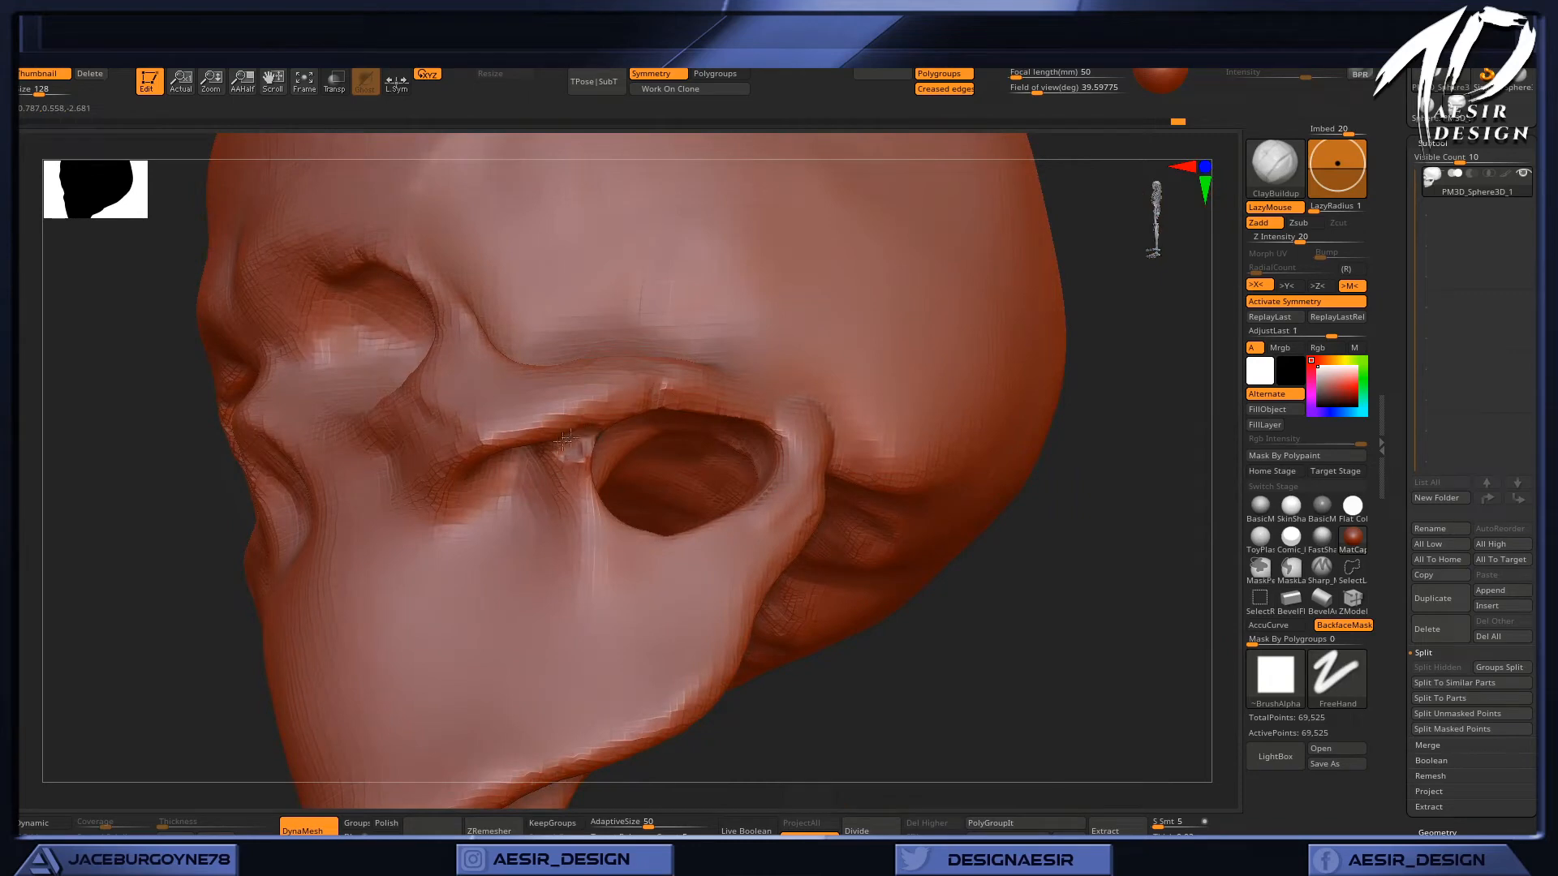
left_click_drag(581, 447, 571, 474, "shift")
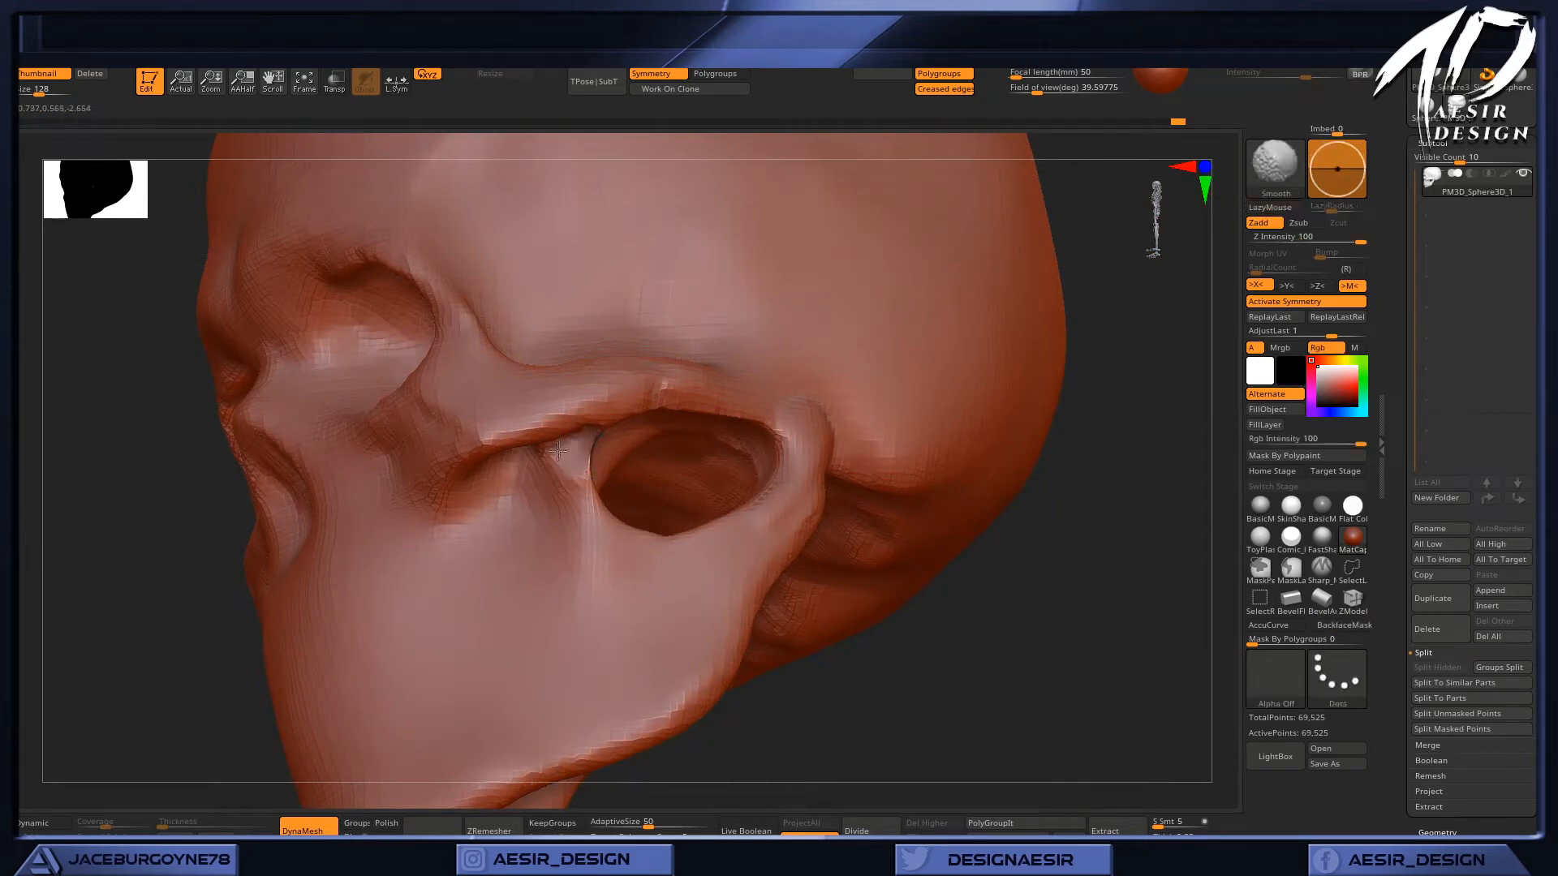
mouse_move(1039, 567)
left_mouse_down()
mouse_move(1116, 494)
mouse_move(714, 449)
left_mouse_up()
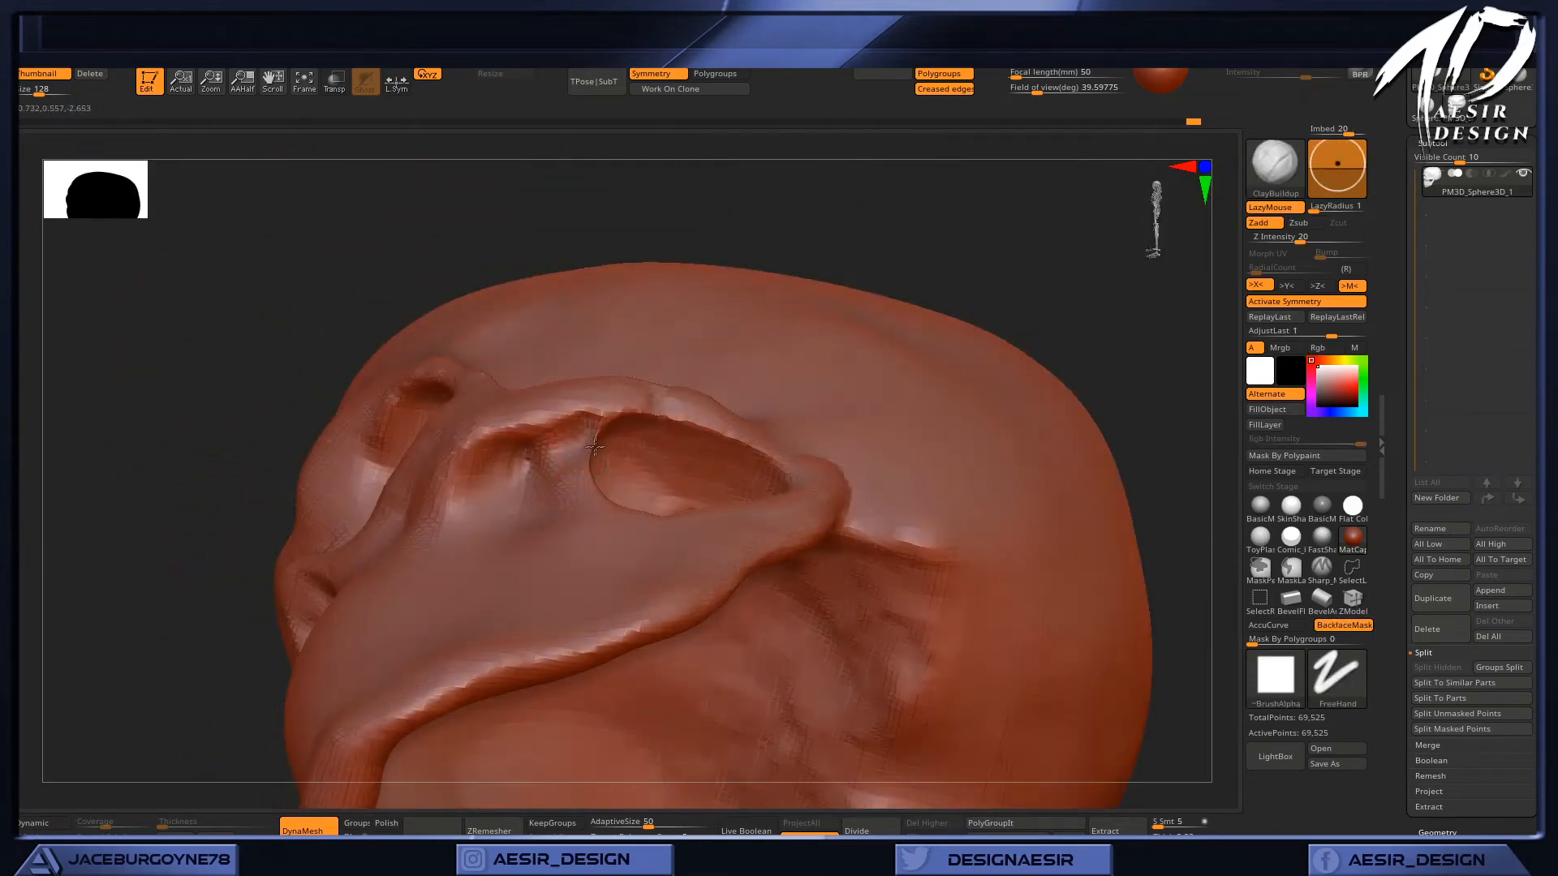
key("ctrl+z")
left_click_drag(957, 301, 1009, 263, "ctrl")
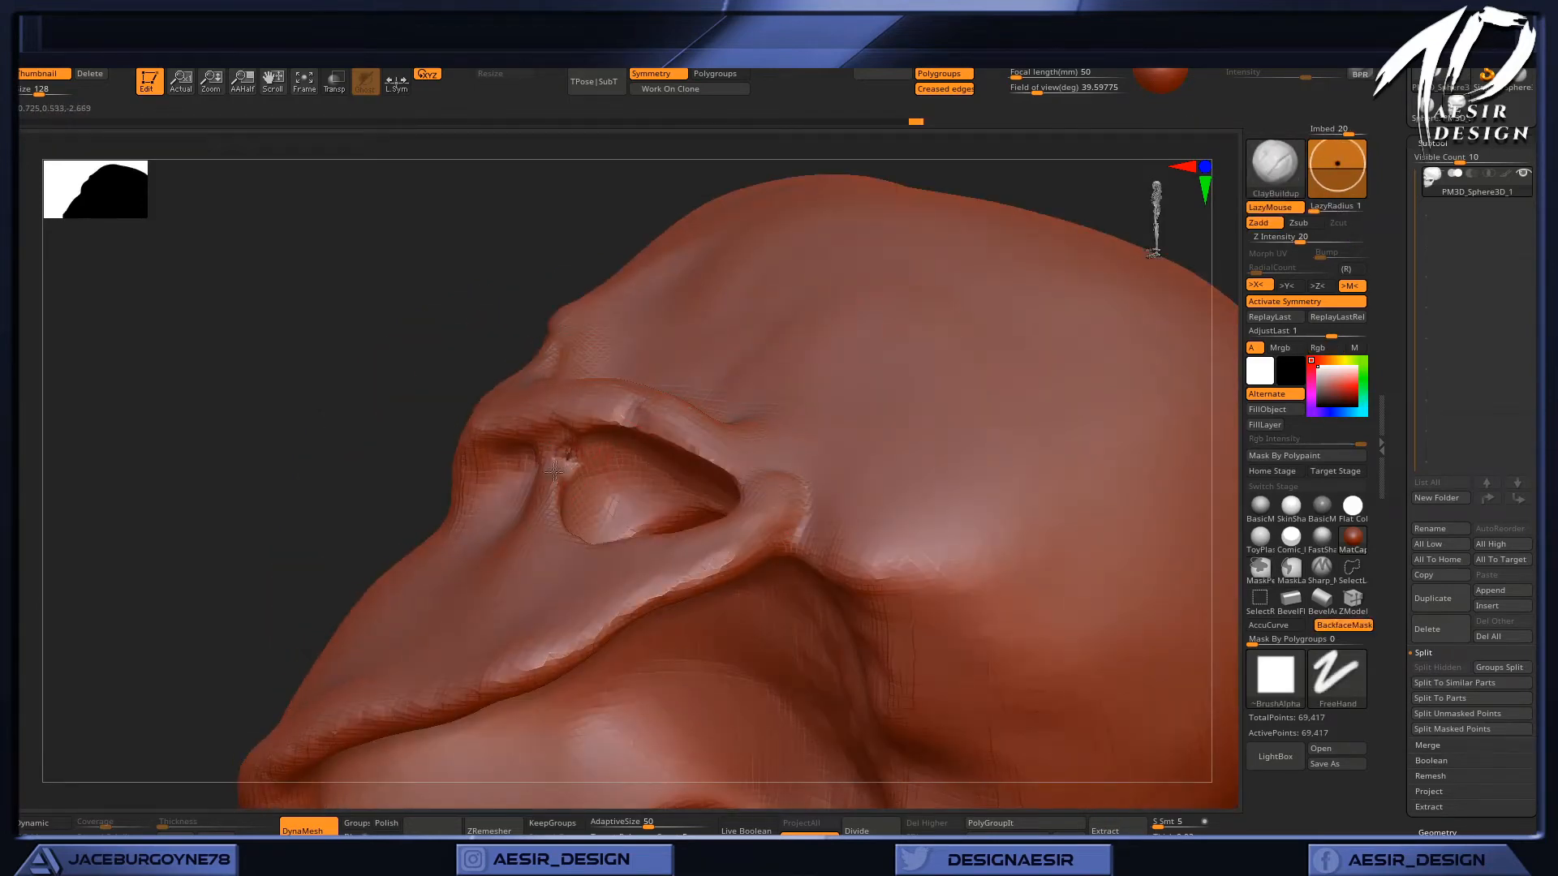
left_click_drag(554, 470, 563, 459, "shift")
left_click_drag(261, 559, 341, 622)
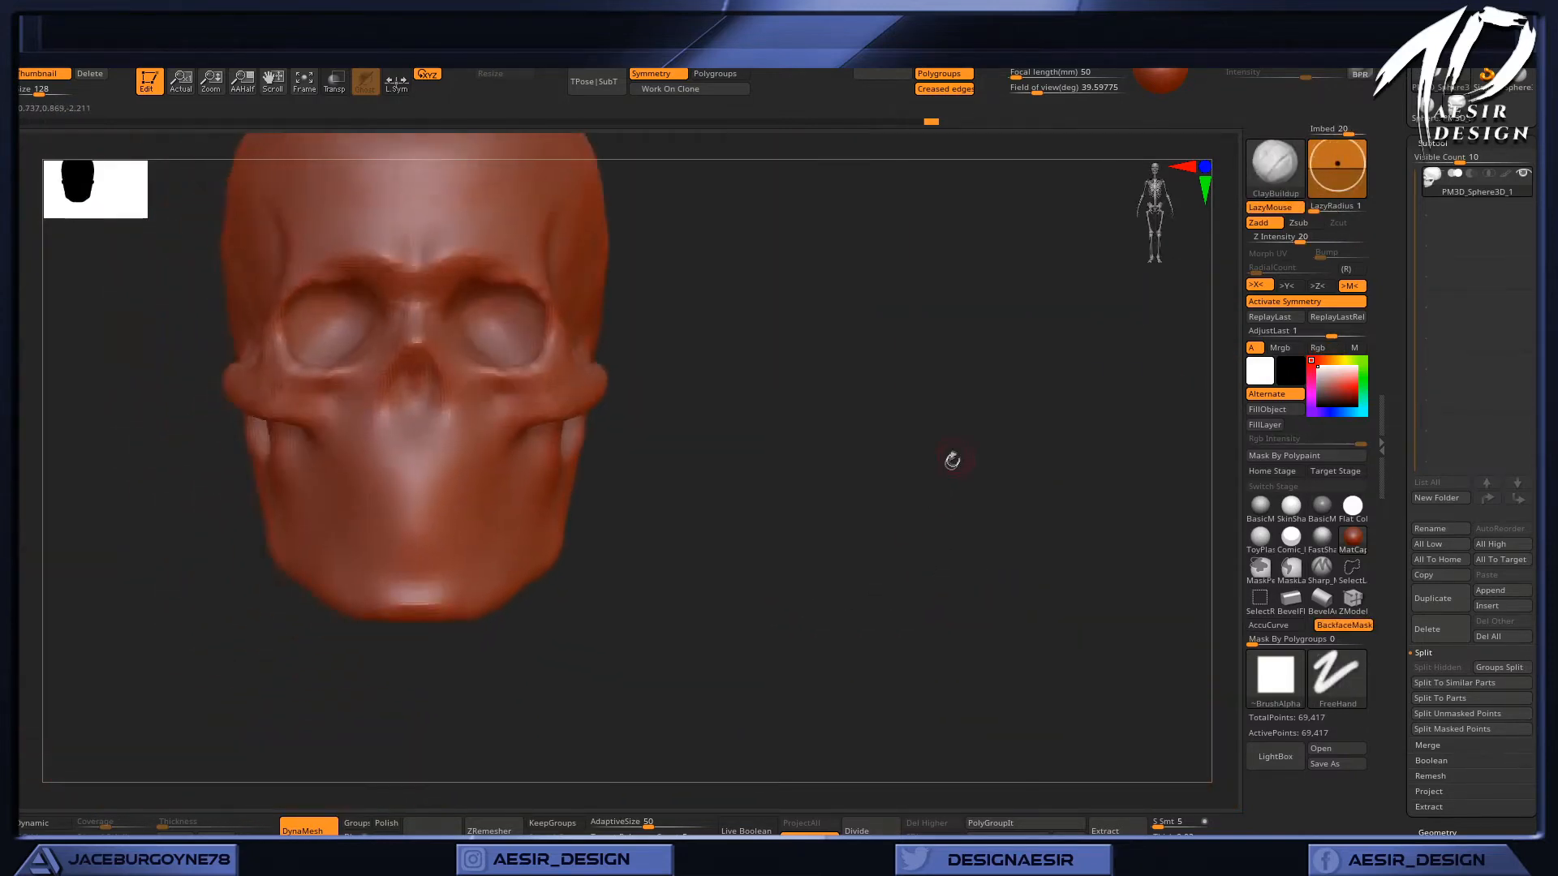
Try sketching a separation line across the mouth and grooves down both sides of the jaw, and undo the strokes.
left_click_drag(951, 460, 912, 492)
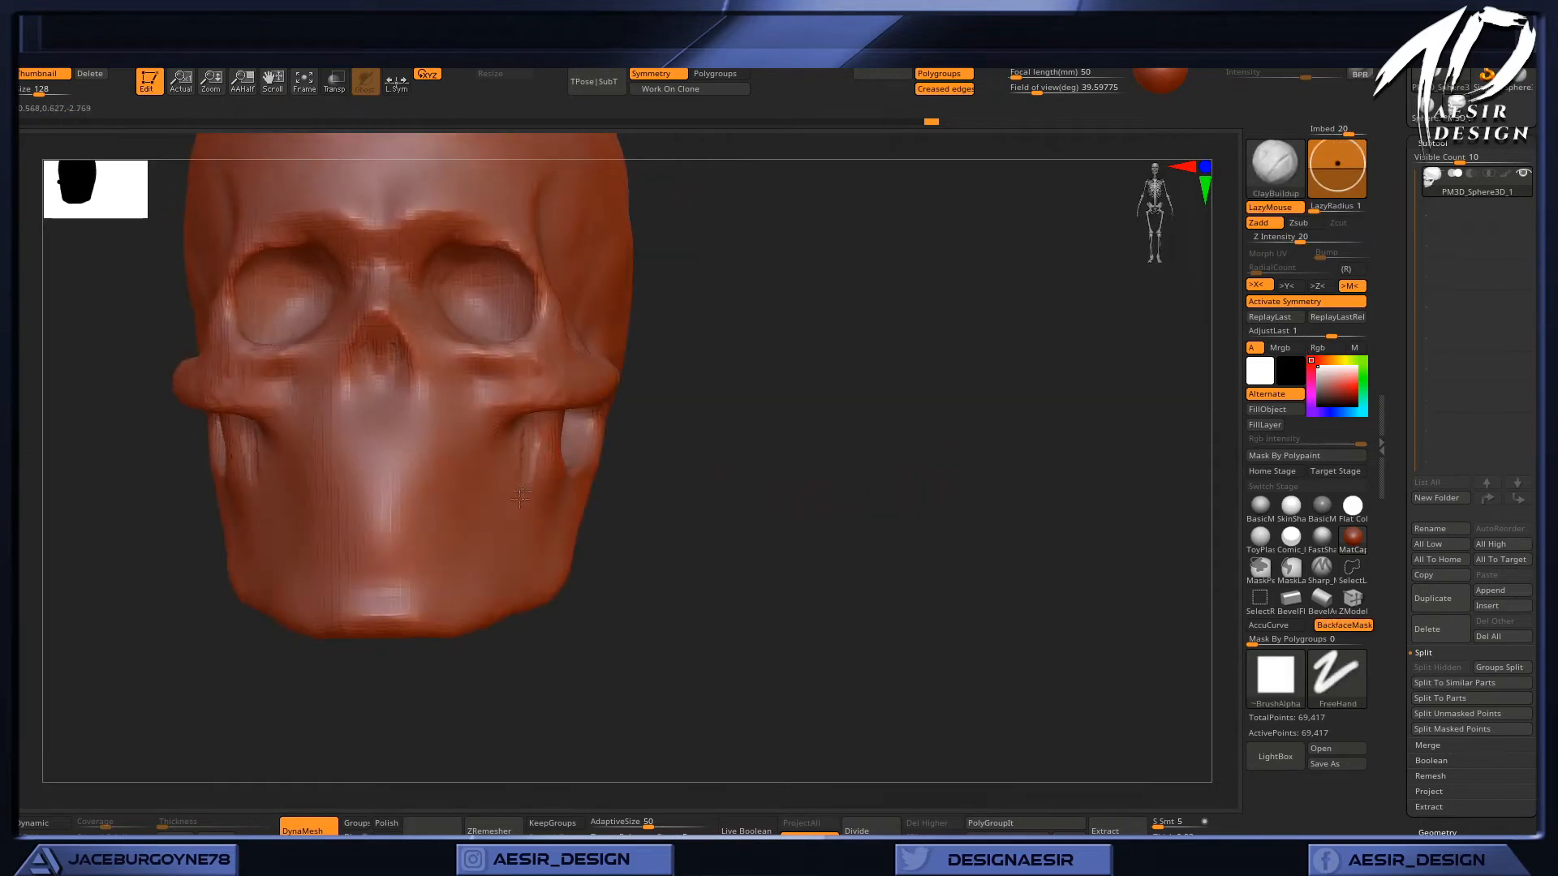
left_click_drag(777, 489, 501, 651)
left_click_drag(381, 707, 482, 689)
left_click_drag(755, 560, 825, 519)
key("ctrl")
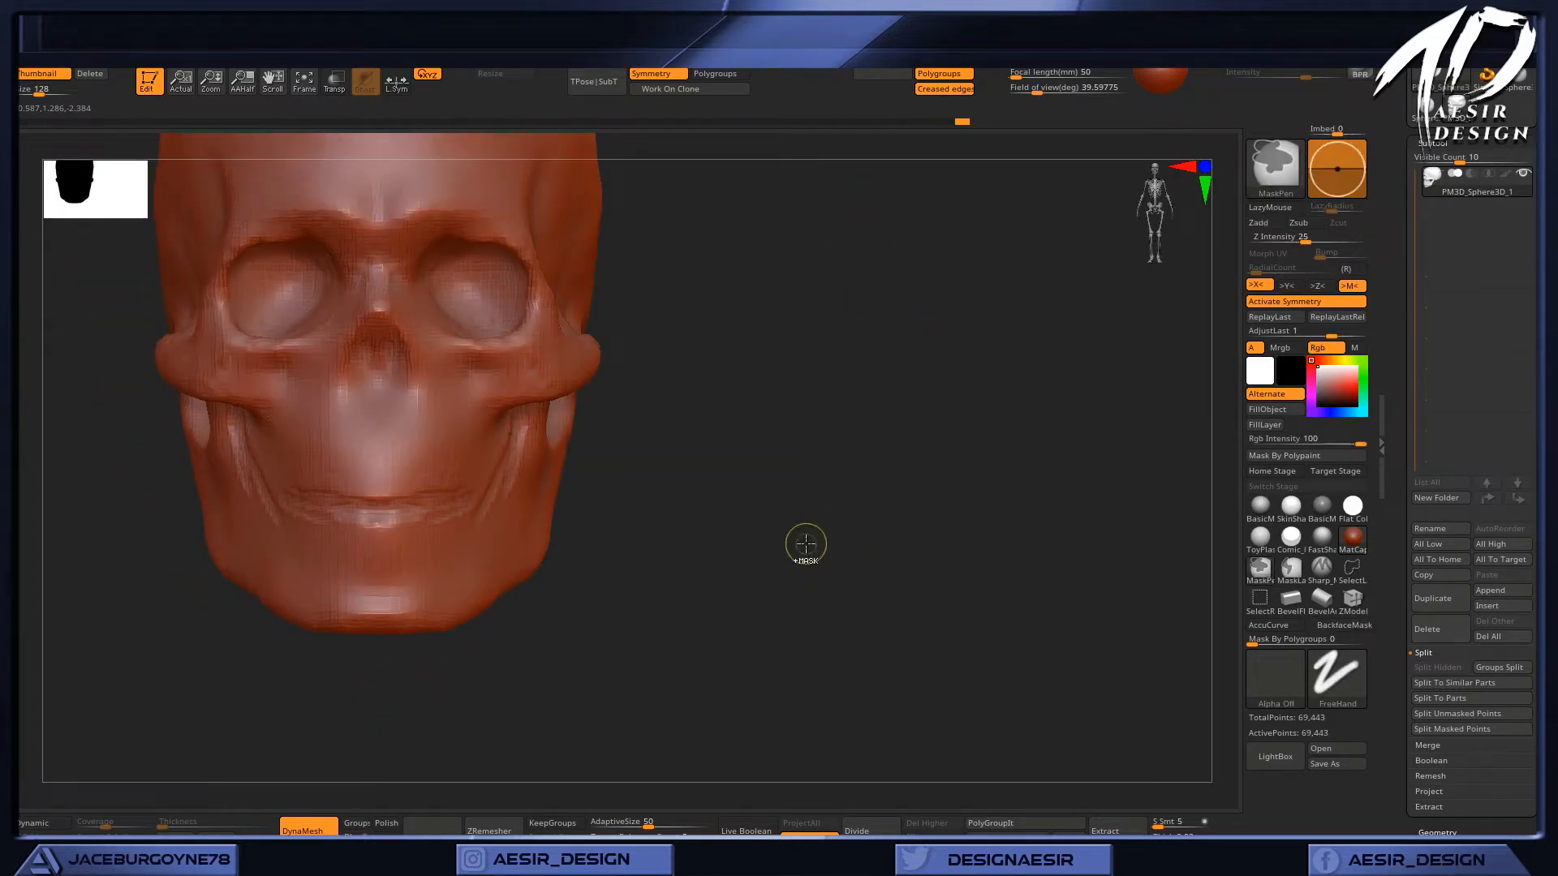
key("ctrl+z")
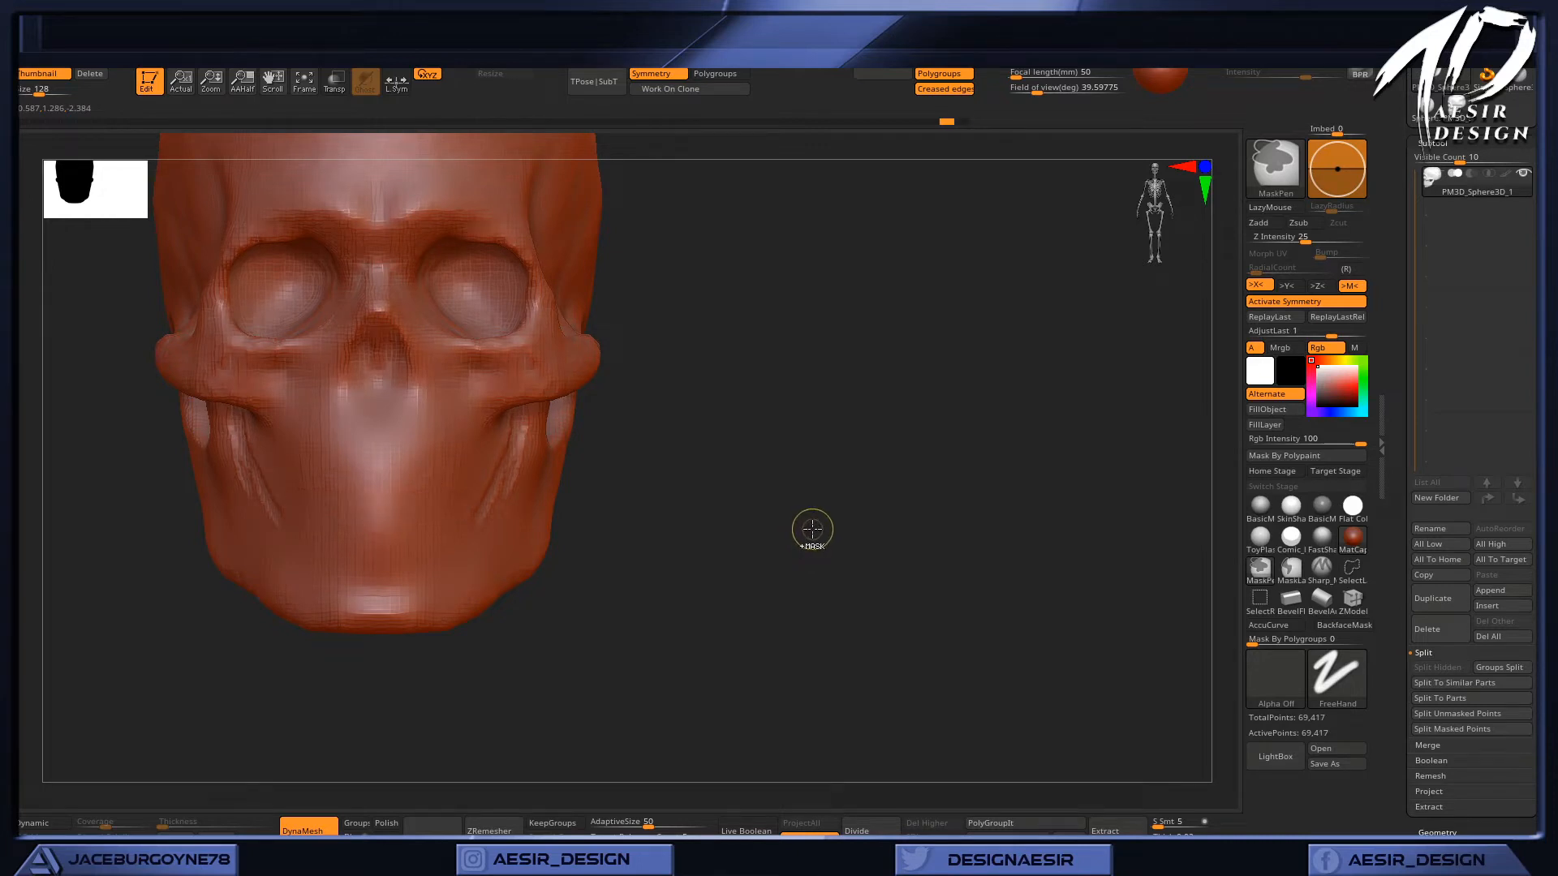
key("f")
mouse_move(970, 557)
left_mouse_down()
mouse_move(1001, 493)
mouse_move(921, 493)
mouse_move(970, 508)
mouse_move(932, 553)
mouse_move(954, 555)
mouse_move(886, 532)
mouse_move(928, 507)
mouse_move(987, 511)
mouse_move(939, 525)
mouse_move(984, 527)
left_mouse_up()
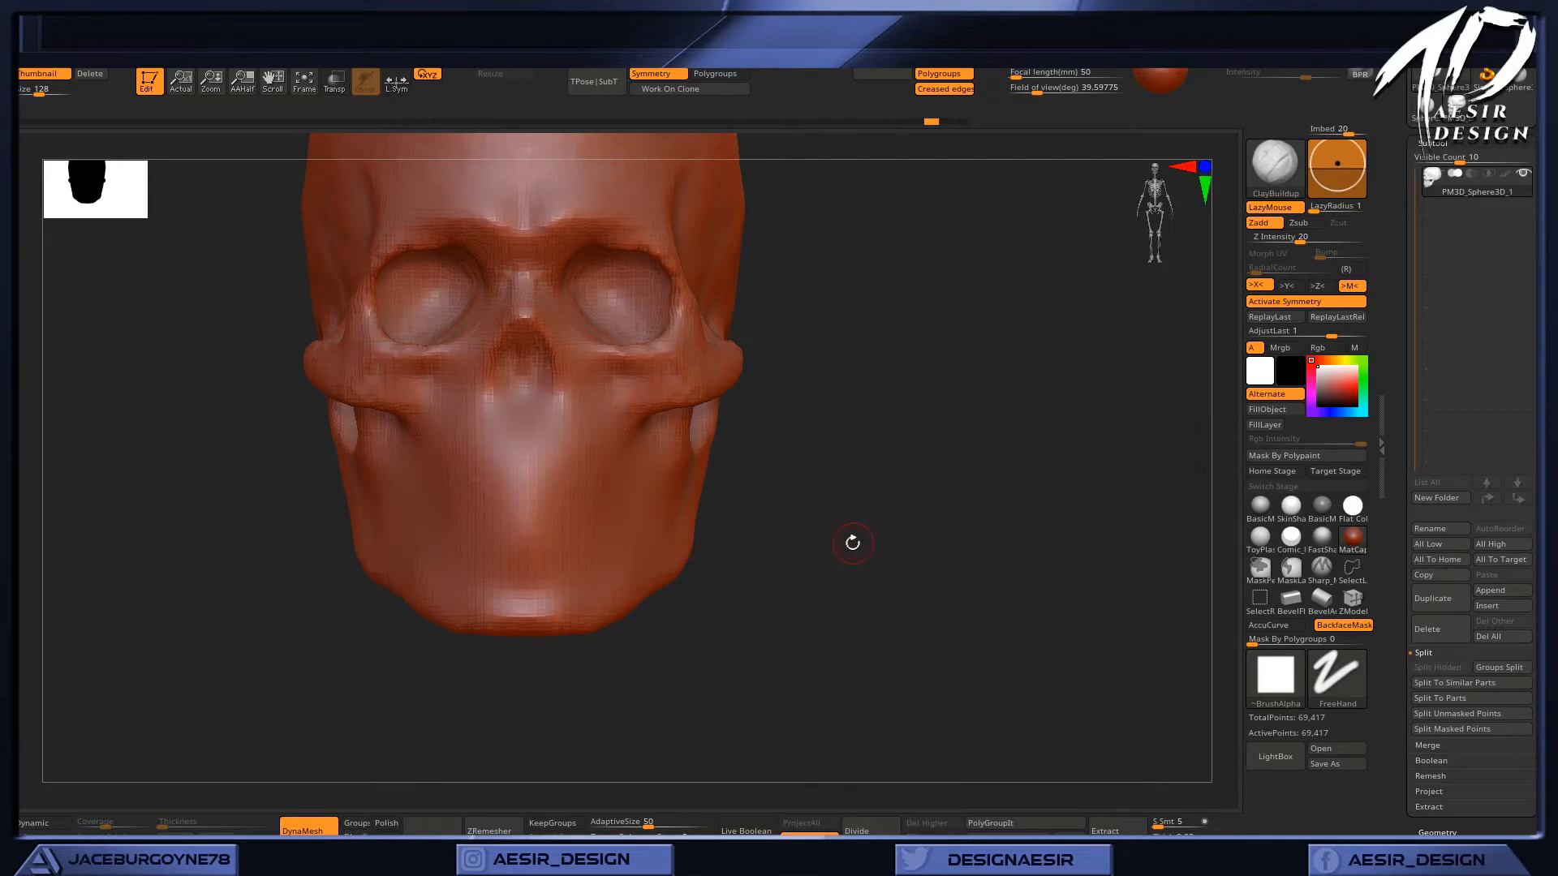
Try to cut a square mouth opening by inserting a QCube from IMM Primitives into the front of the skull.
key("b")
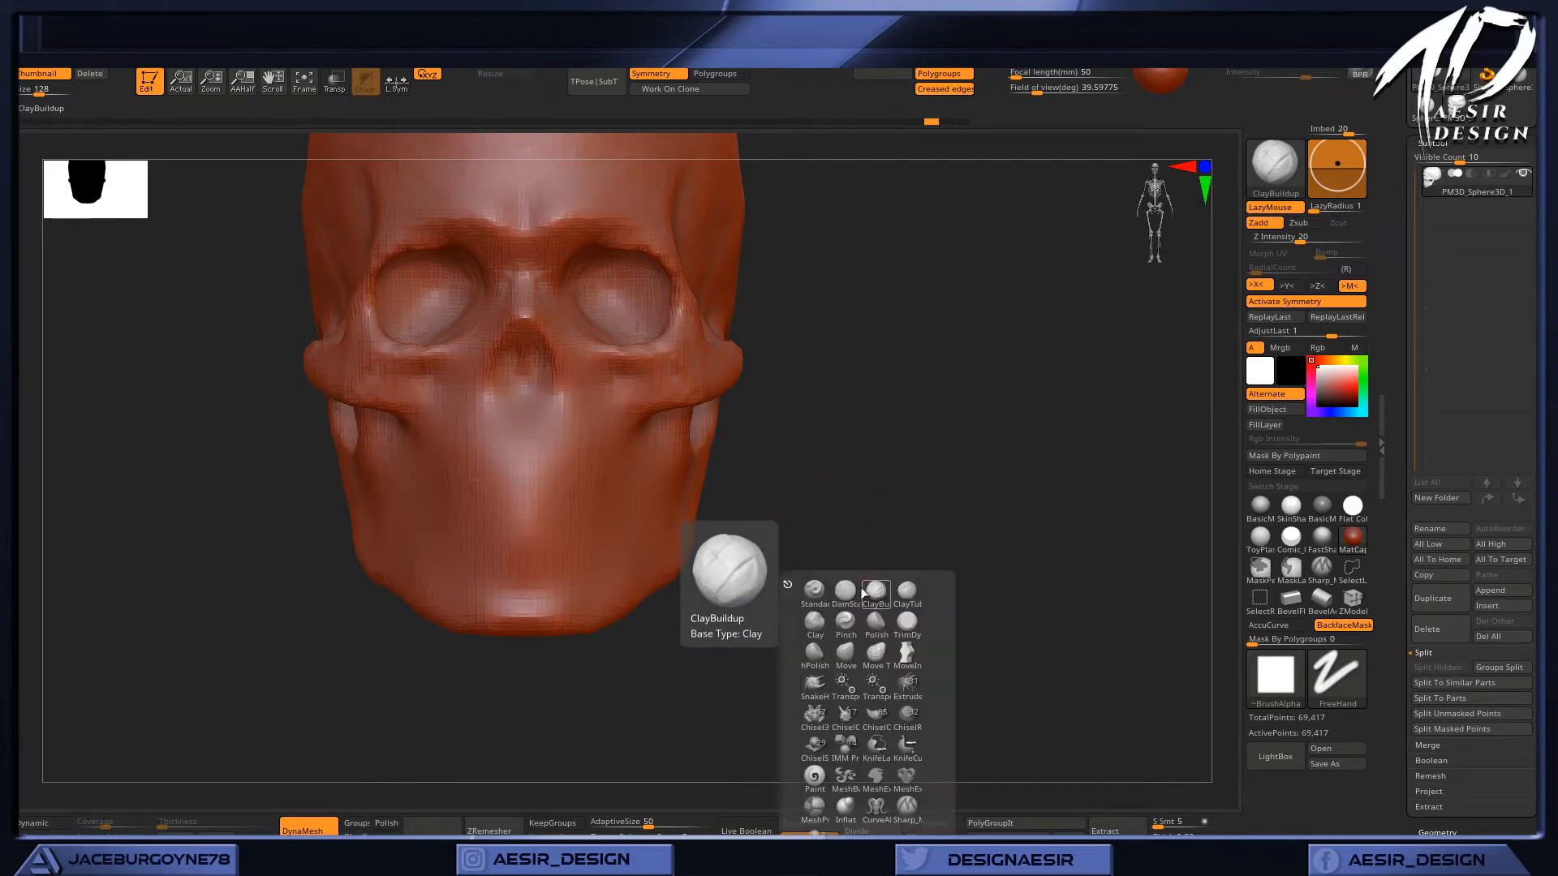
left_click(844, 747)
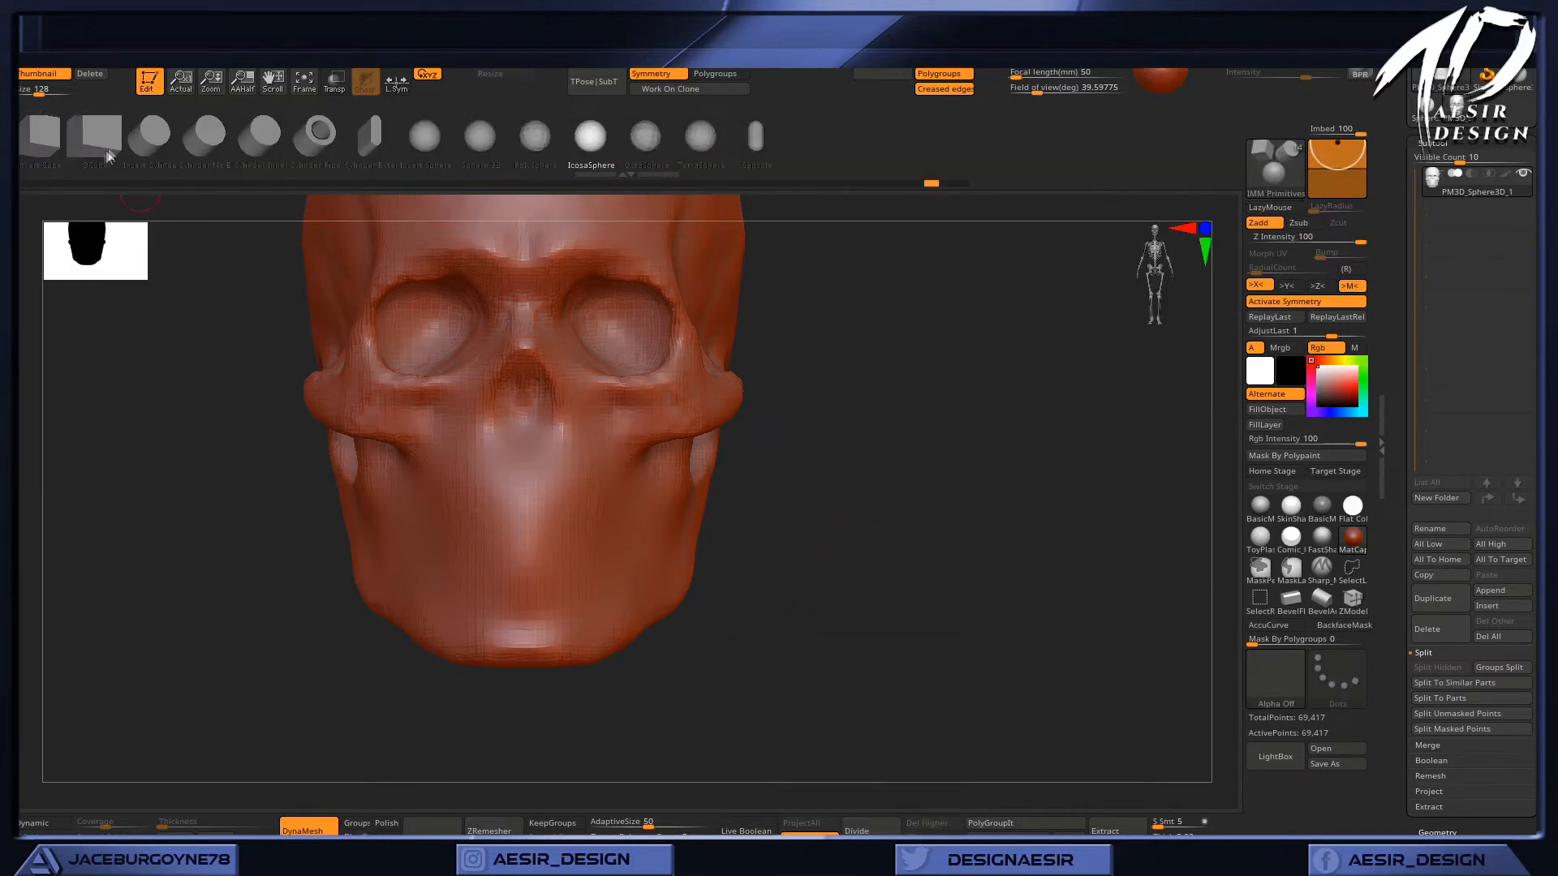
left_click_drag(755, 550, 820, 580)
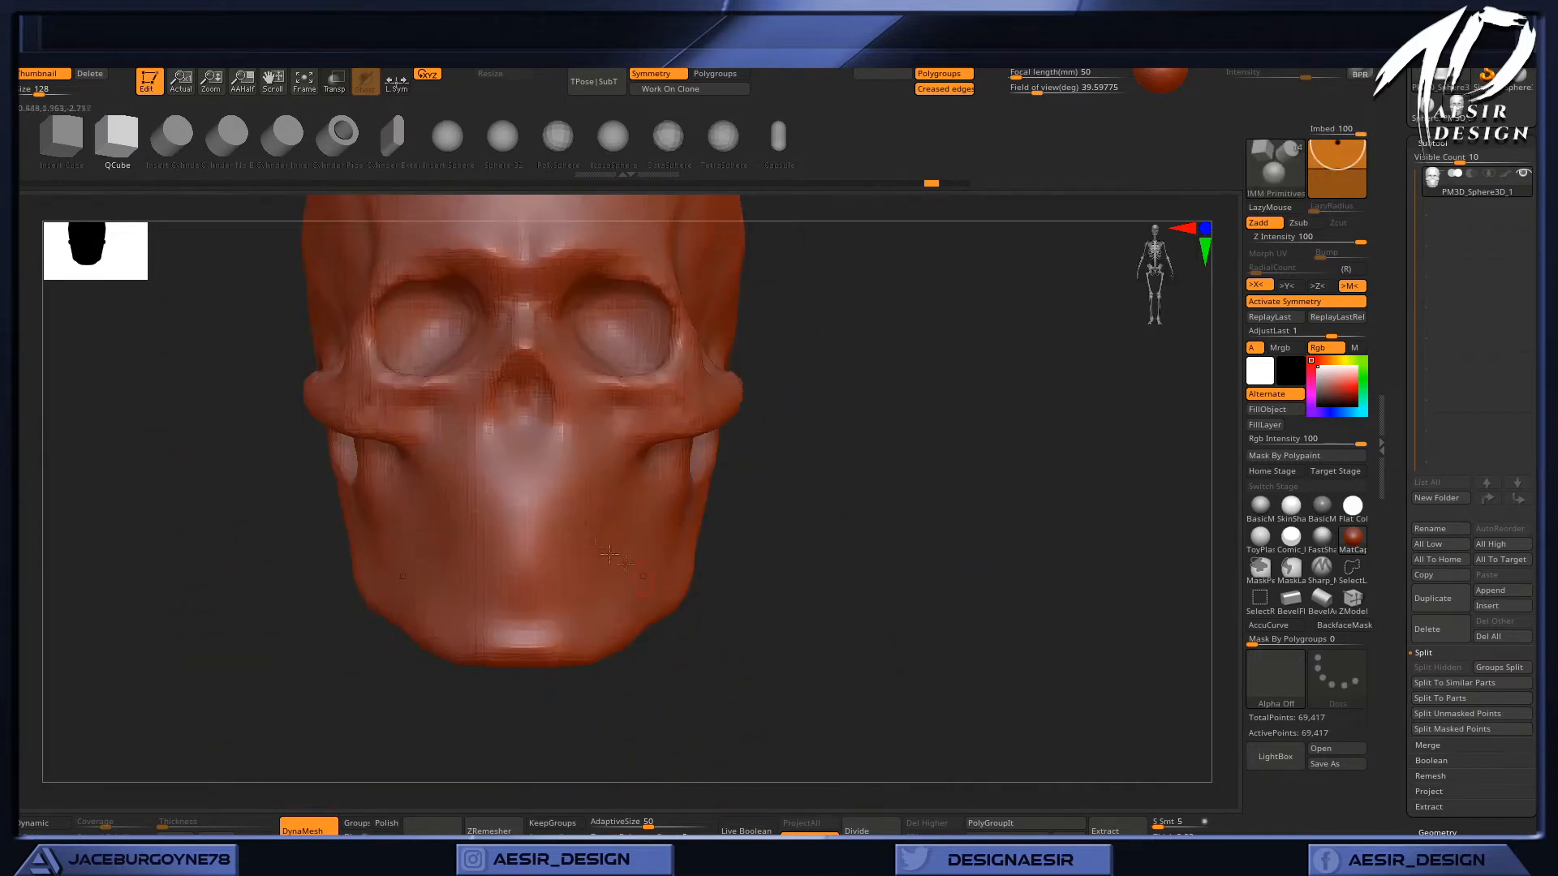
left_click_drag(525, 529, 531, 603)
left_click_drag(965, 558, 1009, 582)
mouse_move(929, 509)
left_mouse_down("ctrl")
mouse_move(1061, 577)
mouse_move(965, 532)
mouse_move(908, 544)
left_mouse_up("ctrl")
mouse_move(568, 493)
left_mouse_down("ctrl+shift")
mouse_move(635, 573)
mouse_move(631, 535)
mouse_move(636, 559)
left_mouse_up("ctrl+shift")
mouse_move(509, 661)
left_mouse_down()
mouse_move(581, 674)
mouse_move(1116, 511)
mouse_move(972, 539)
mouse_move(717, 431)
left_mouse_up()
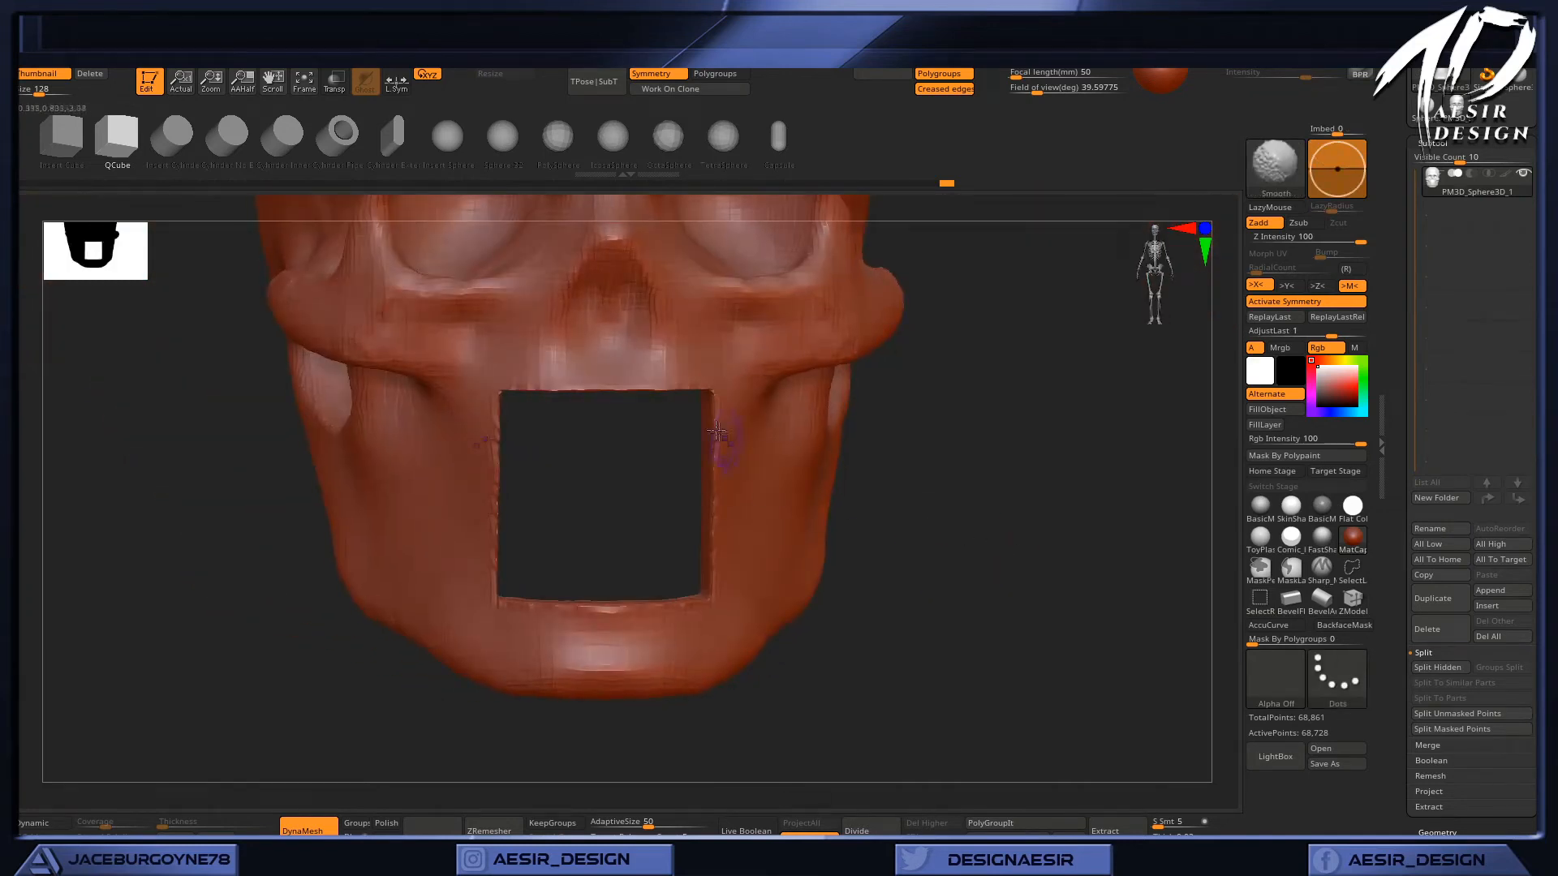
Smooth the upper, lower and side edges of the square mouth opening.
left_click_drag(687, 609, 546, 613, "shift")
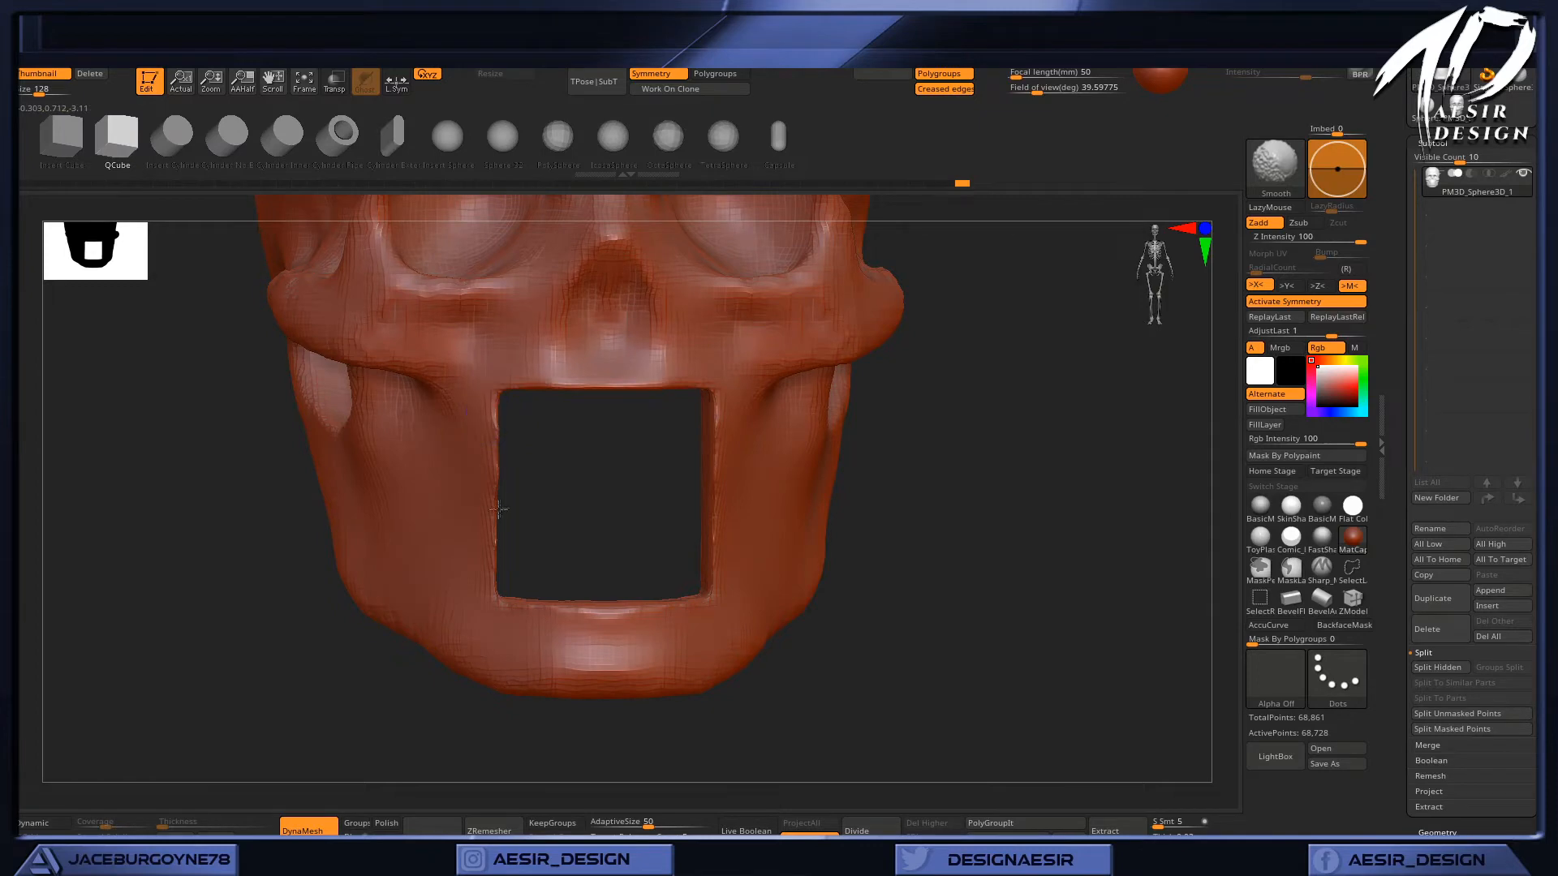
left_click_drag(900, 572, 755, 552)
left_click_drag(679, 485, 683, 523, "shift")
left_click_drag(362, 698, 584, 665, "shift")
mouse_move(963, 518)
left_mouse_down("alt")
mouse_move(970, 400)
mouse_move(977, 494)
mouse_move(932, 490)
mouse_move(987, 490)
left_mouse_up("alt")
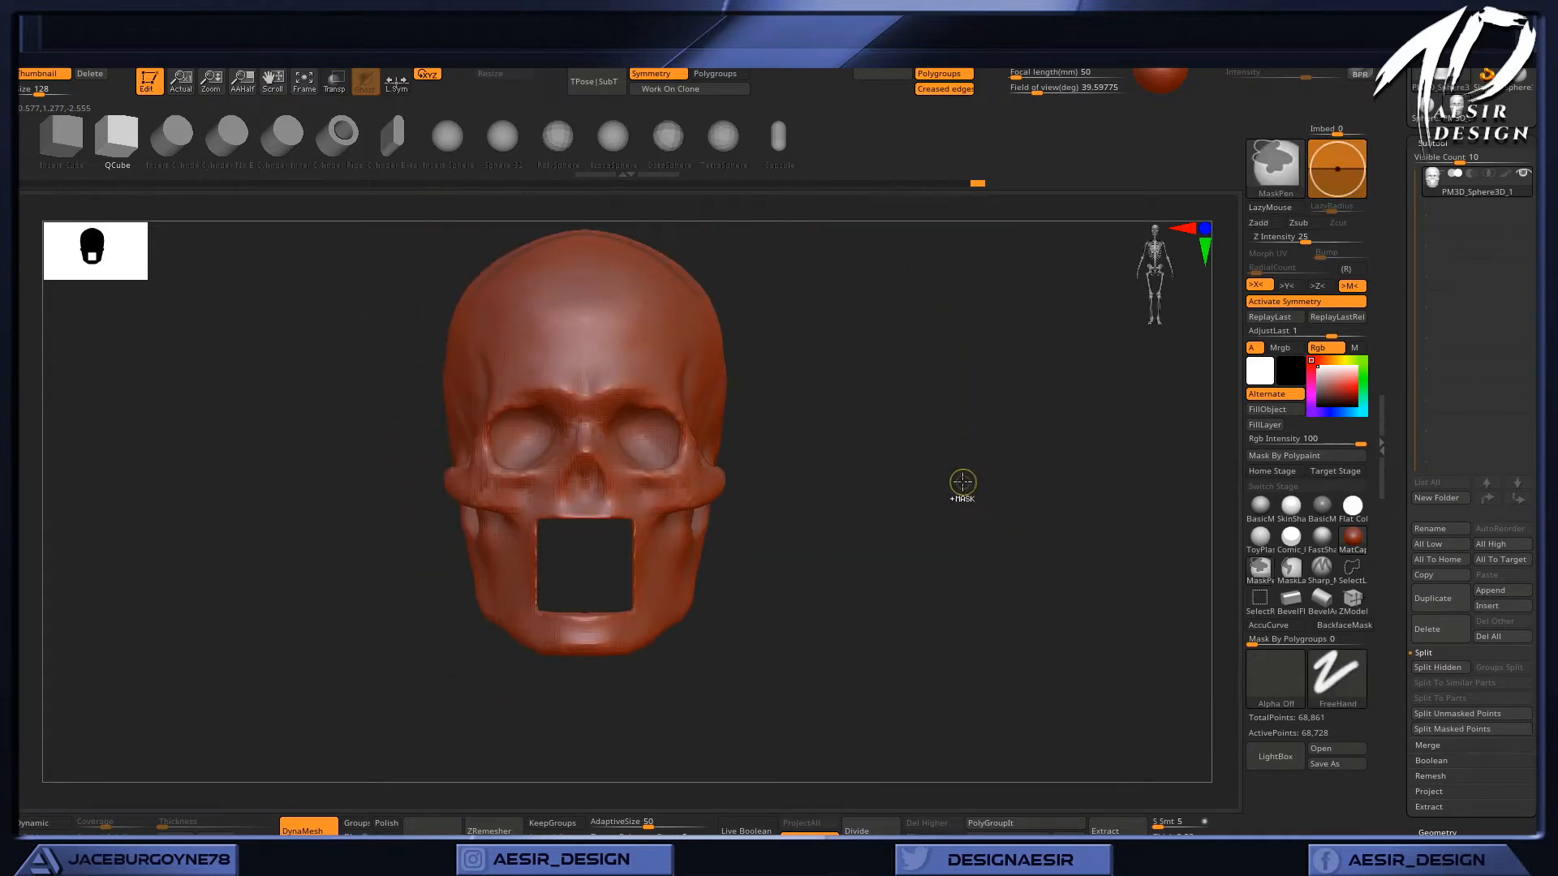
Undo the square mouth cut and remove the inserted cube.
key("ctrl+z")
key("ctrl+z")
key("ctrl+z")
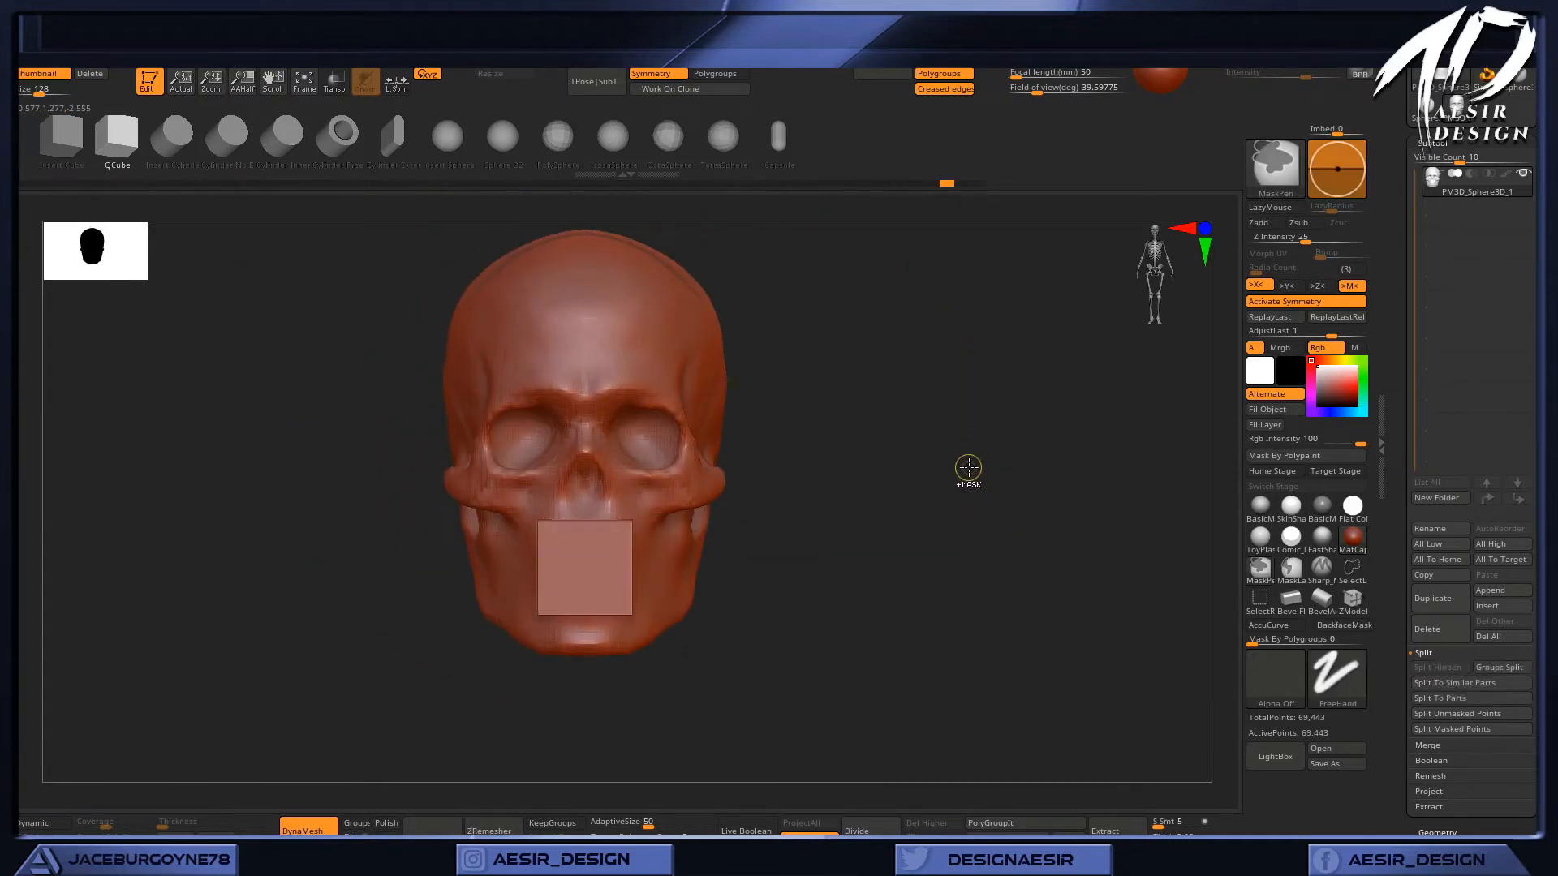
left_click_drag(970, 478, 976, 490, "ctrl")
left_click_drag(970, 480, 914, 490, "ctrl")
Hide the lower jaw from the side view by outlining it with SelectLasso, following the condyle, cheekbone and tooth line.
left_click_drag(1035, 472, 927, 480, "alt")
left_click_drag(909, 516, 851, 541, "alt")
key("ctrl+shift")
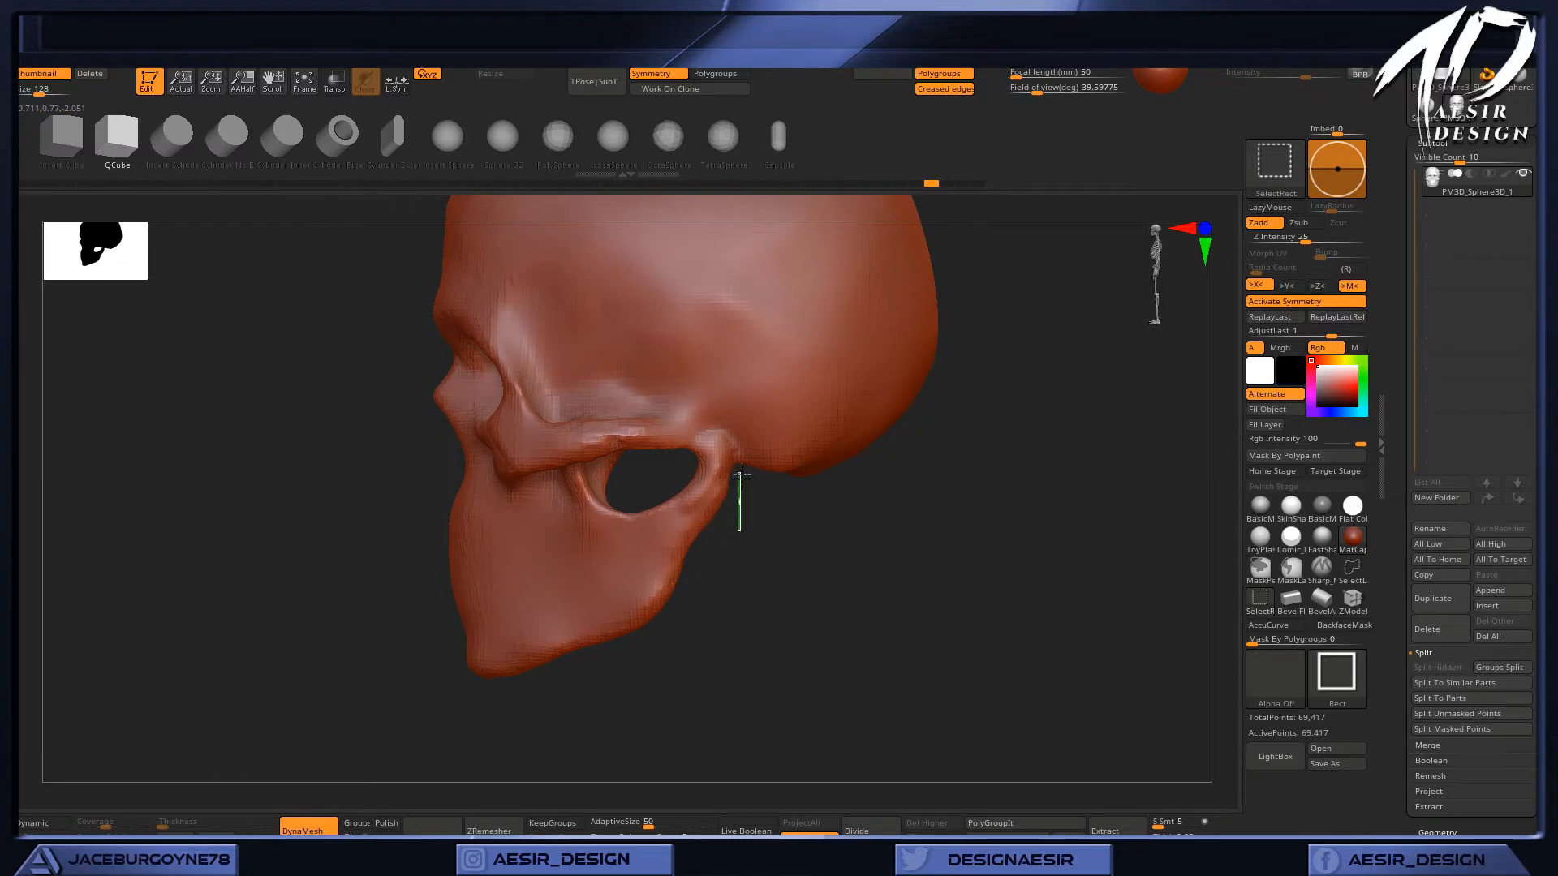
left_click(1352, 569, "ctrl+shift")
left_click_drag(692, 435, 670, 494)
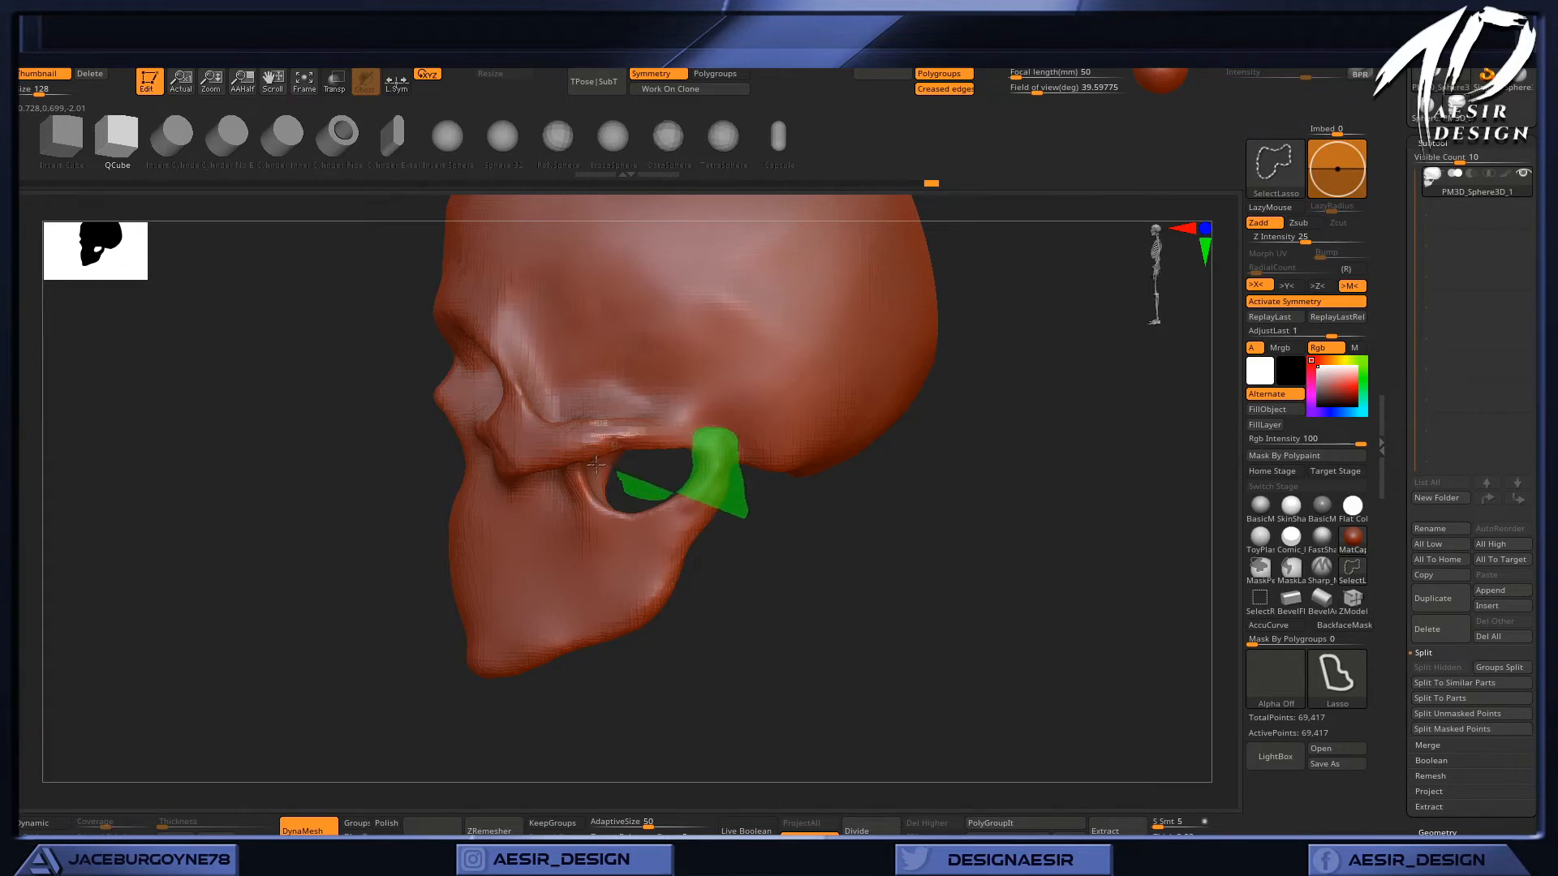
mouse_move(572, 468)
left_mouse_down()
mouse_move(547, 473)
mouse_move(526, 527)
mouse_move(434, 573)
mouse_move(860, 695)
mouse_move(858, 654)
mouse_move(793, 621)
mouse_move(853, 567)
left_mouse_up()
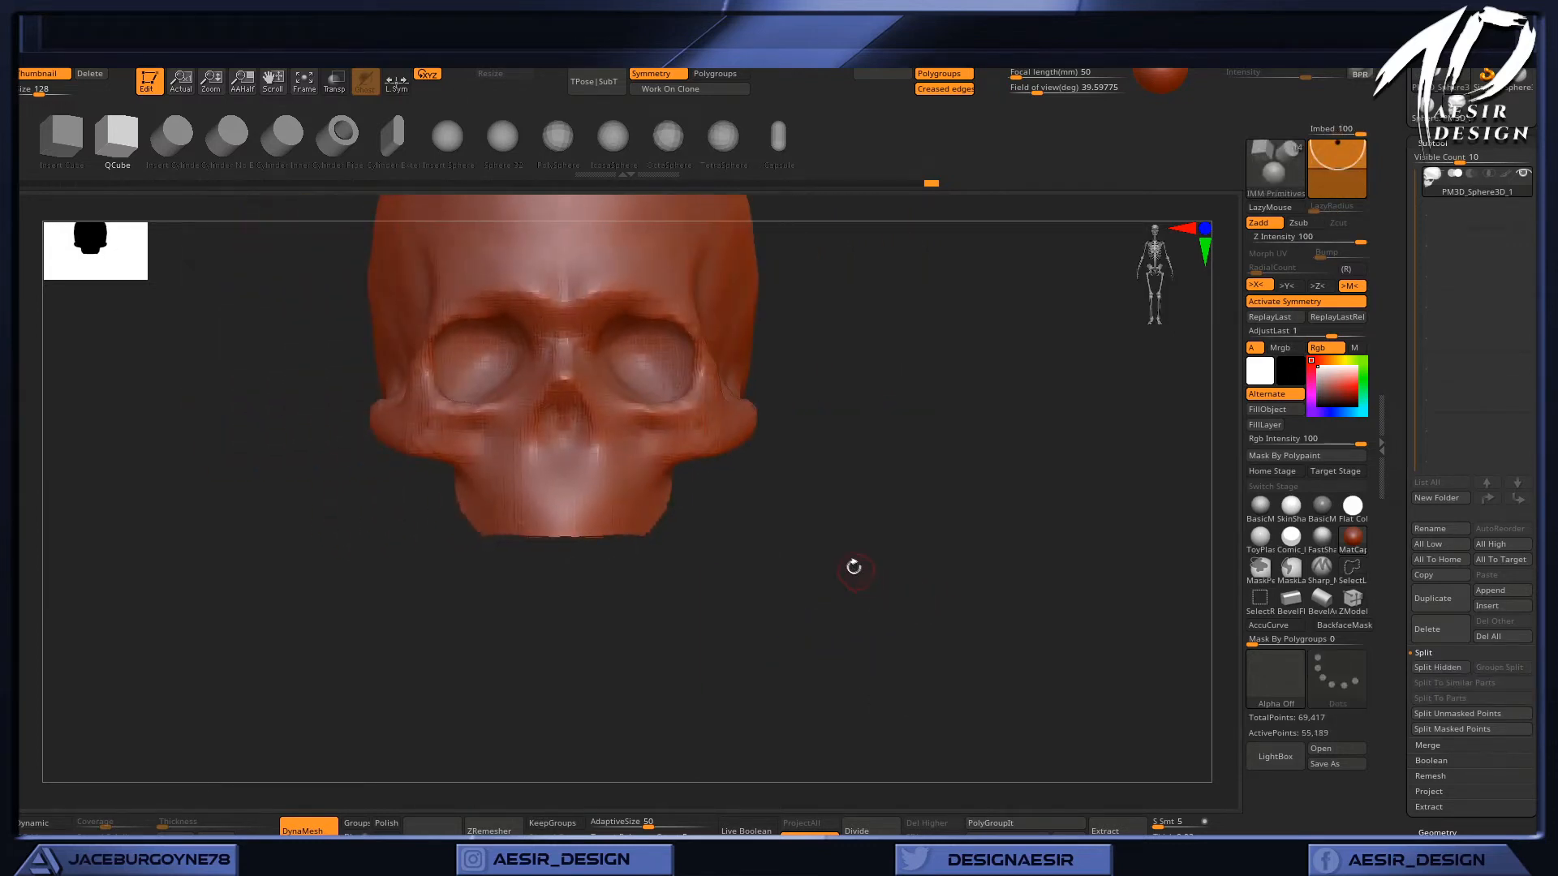
Split the hidden lower jaw into its own subtool, make it active and update its DynaMesh.
key("1")
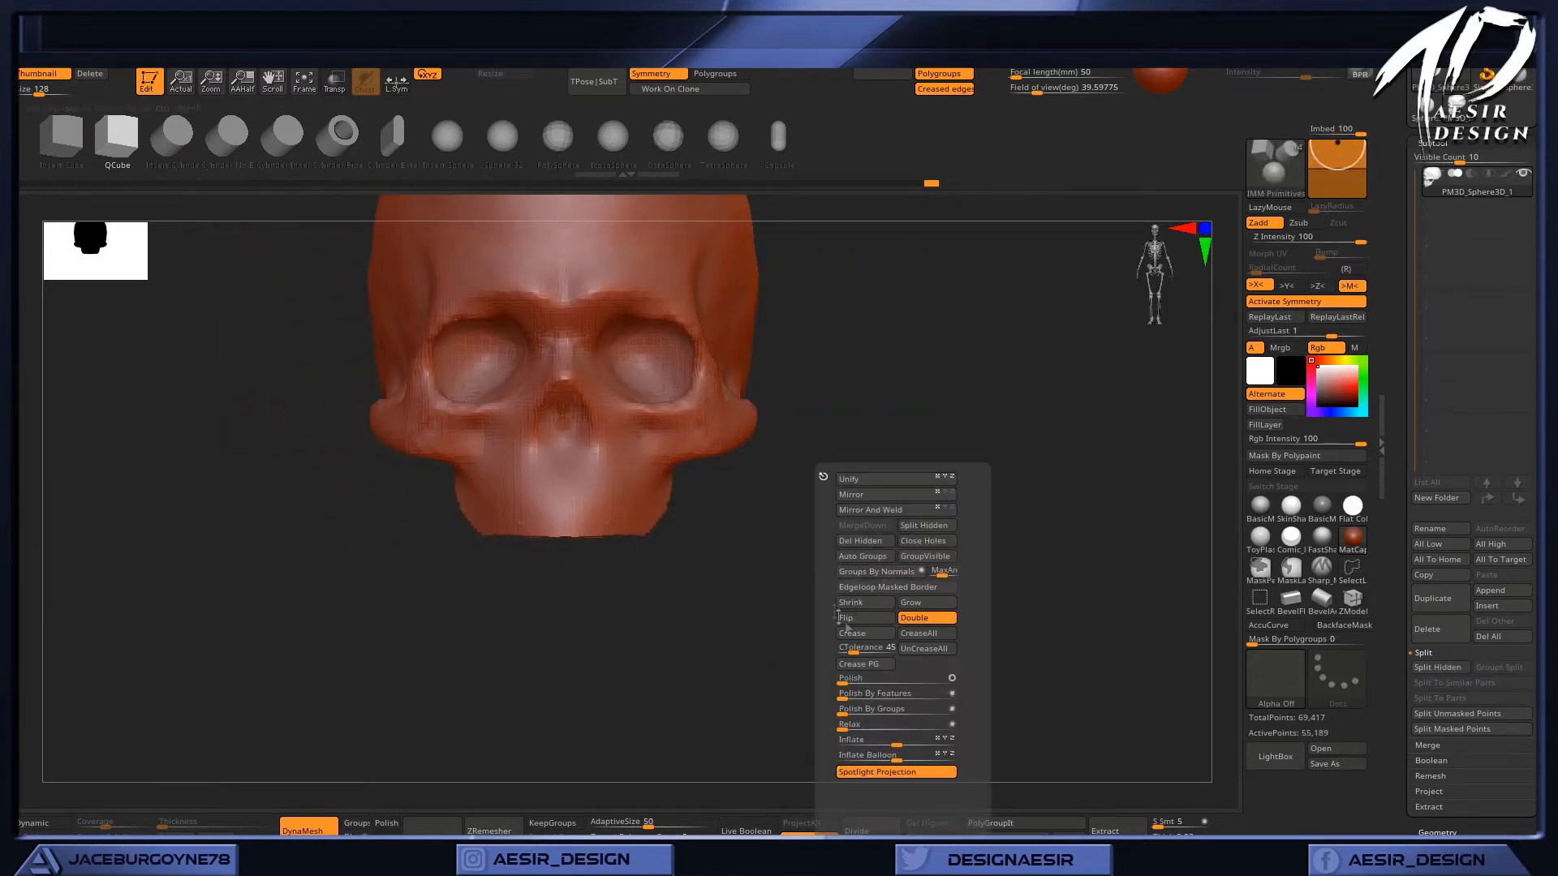
left_click(933, 526)
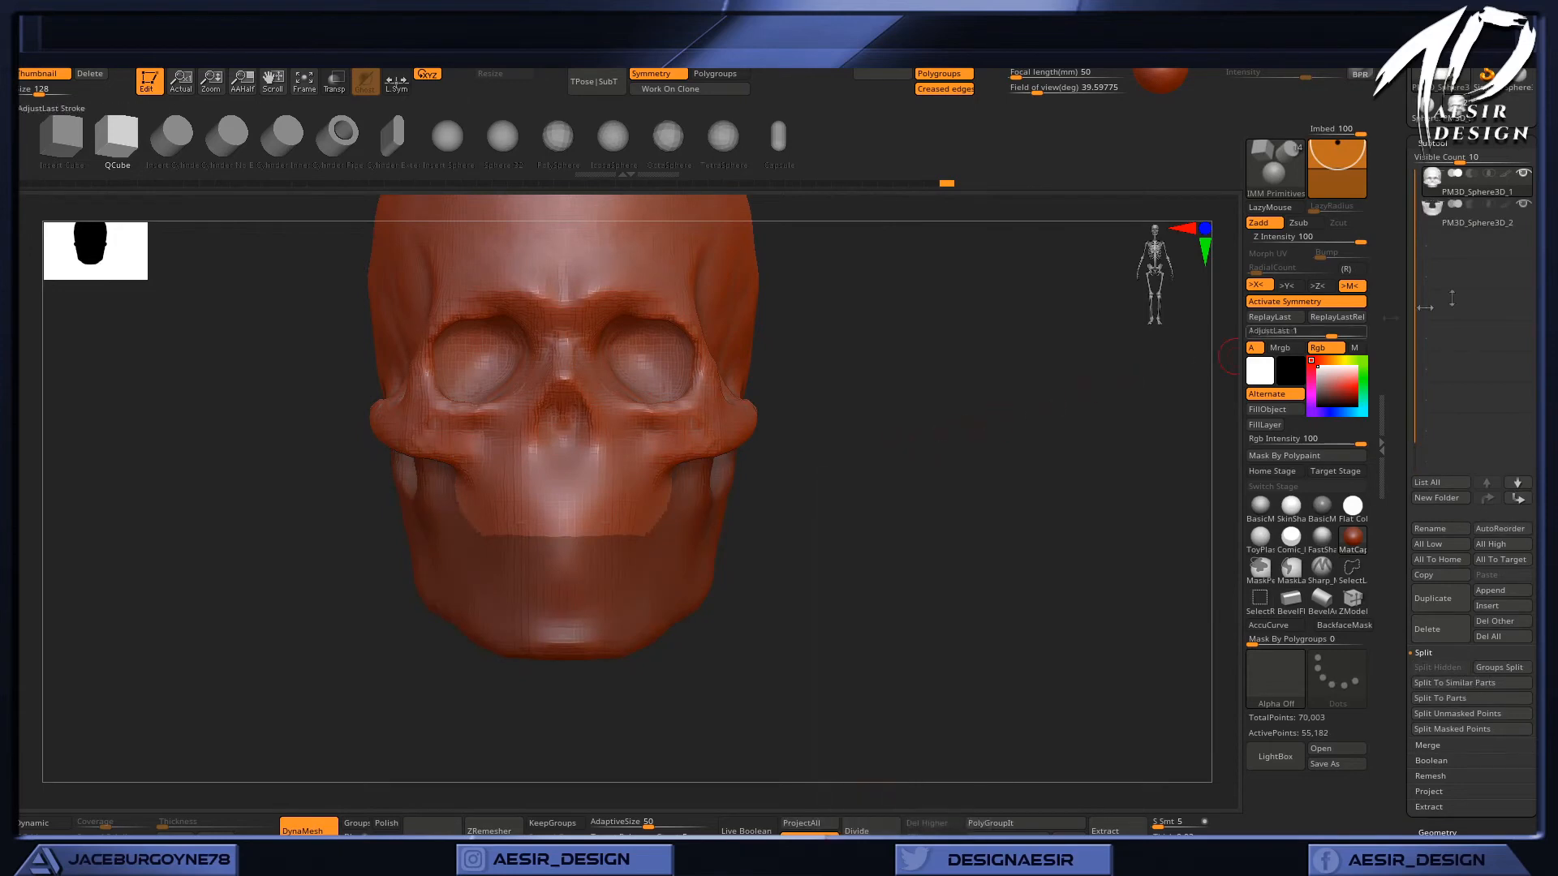
left_click_drag(1226, 430, 1071, 469)
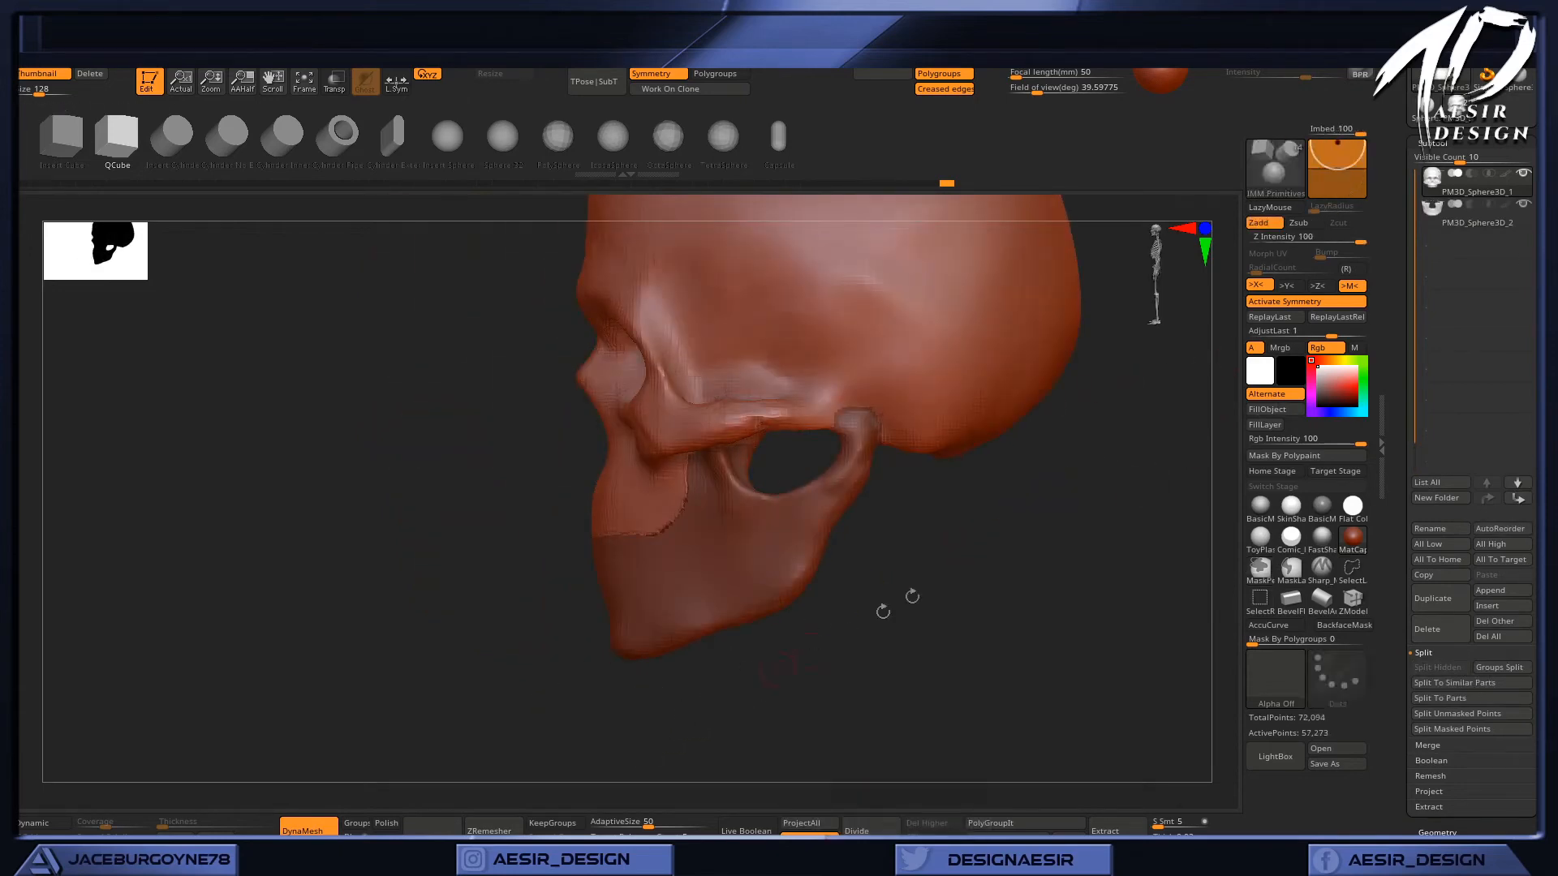
left_click(1478, 215)
mouse_move(1017, 566)
left_mouse_down("ctrl")
mouse_move(1042, 639)
mouse_move(1081, 635)
mouse_move(960, 681)
left_mouse_up("ctrl")
Push the inner edges of the jaw's rear branches away from the upper skull using the Move brush with an adjusted draw size.
key("space")
left_click_drag(1001, 602, 1001, 600)
key("b")
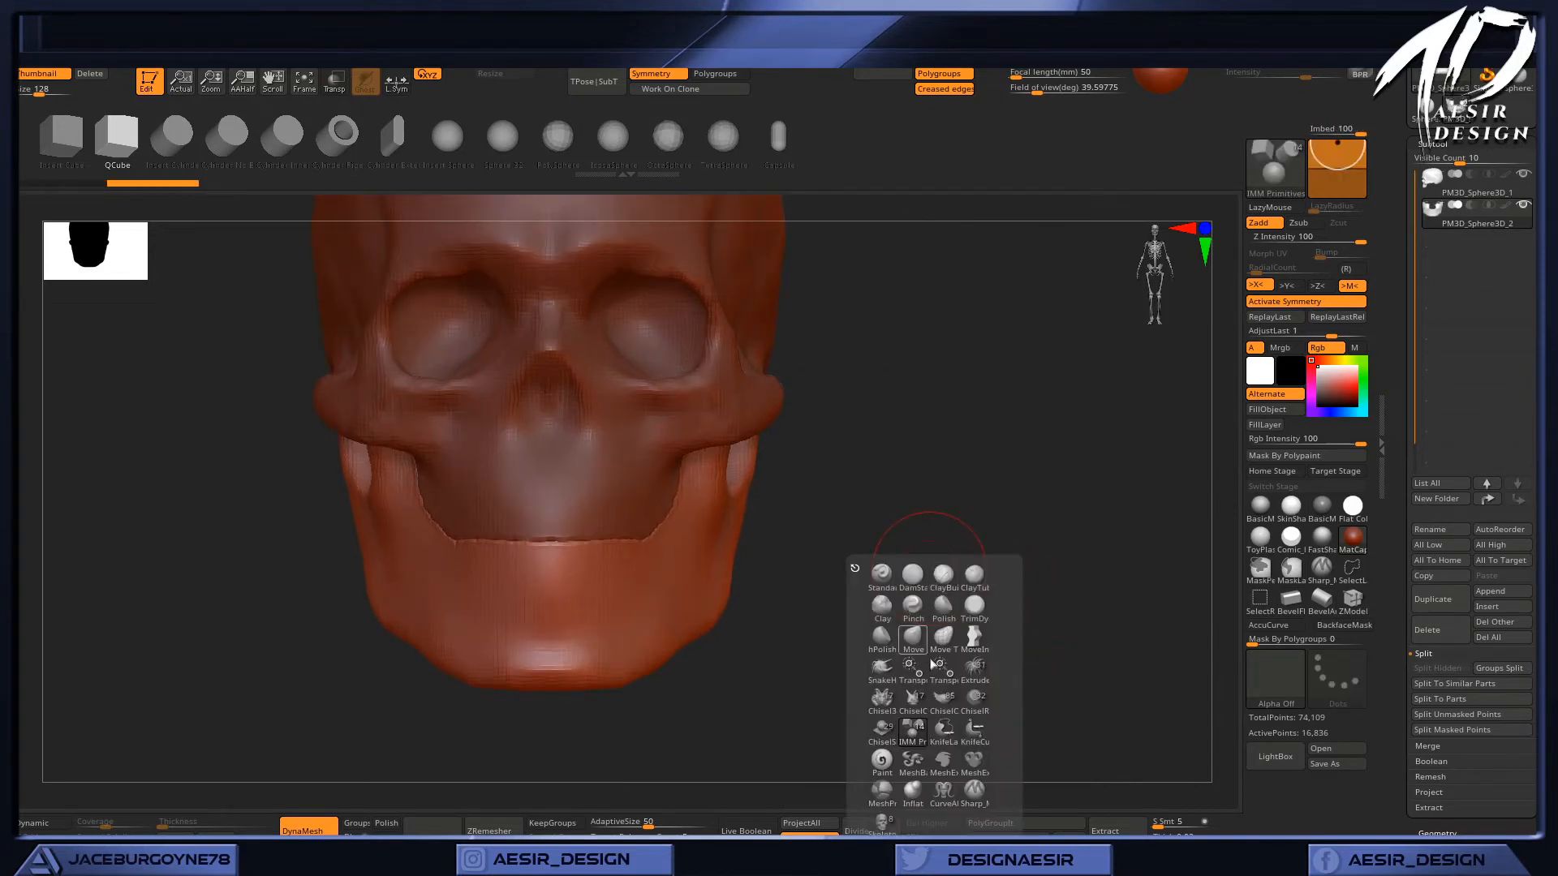
key("m")
key("v")
left_click_drag(690, 442, 711, 438)
key("space")
left_click_drag(851, 509, 858, 508)
left_click_drag(696, 487, 609, 523)
key("ctrl+z")
left_click_drag(685, 486, 684, 464)
Reshape the jaw with the Move brush from the side and front, opening a gap below the upper teeth area.
mouse_move(893, 475)
left_mouse_down()
mouse_move(718, 470)
mouse_move(727, 434)
mouse_move(706, 478)
left_mouse_up()
mouse_move(933, 550)
left_mouse_down()
mouse_move(529, 626)
mouse_move(545, 616)
left_mouse_up()
mouse_move(797, 442)
left_mouse_down()
mouse_move(771, 459)
mouse_move(786, 477)
mouse_move(751, 410)
left_mouse_up()
left_click_drag(485, 634, 605, 709, "shift")
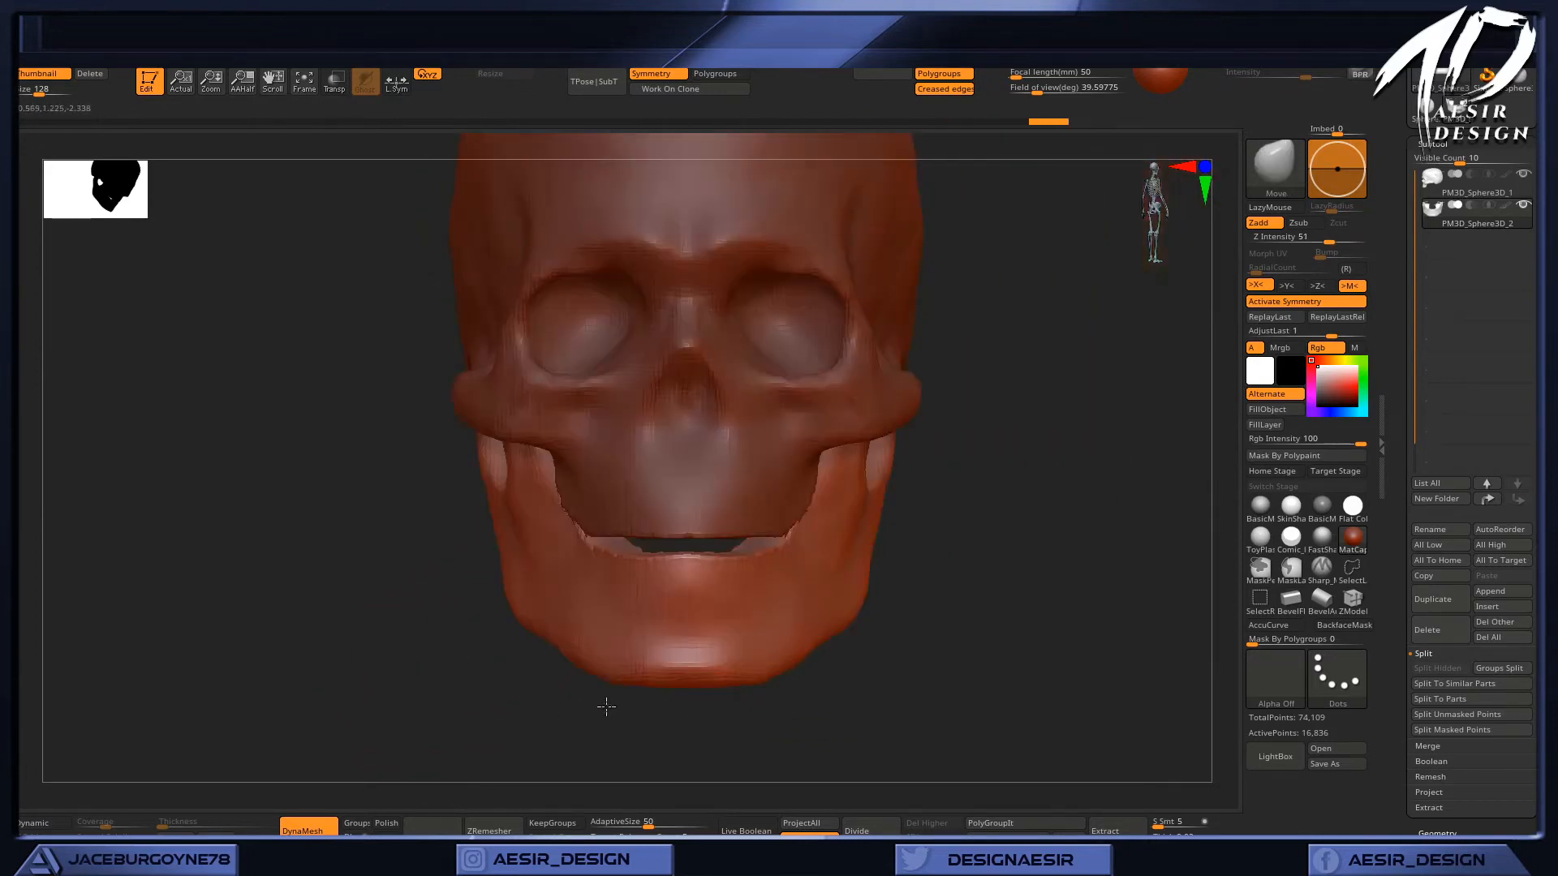
left_click_drag(994, 507, 989, 433)
key("ctrl+z")
left_click_drag(819, 468, 804, 473)
mouse_move(1083, 442)
left_mouse_down()
mouse_move(1088, 497)
mouse_move(1060, 518)
left_mouse_up()
Thicken the cut edges and inner side of the jaw's rear branches with ClayBuildup.
key("space")
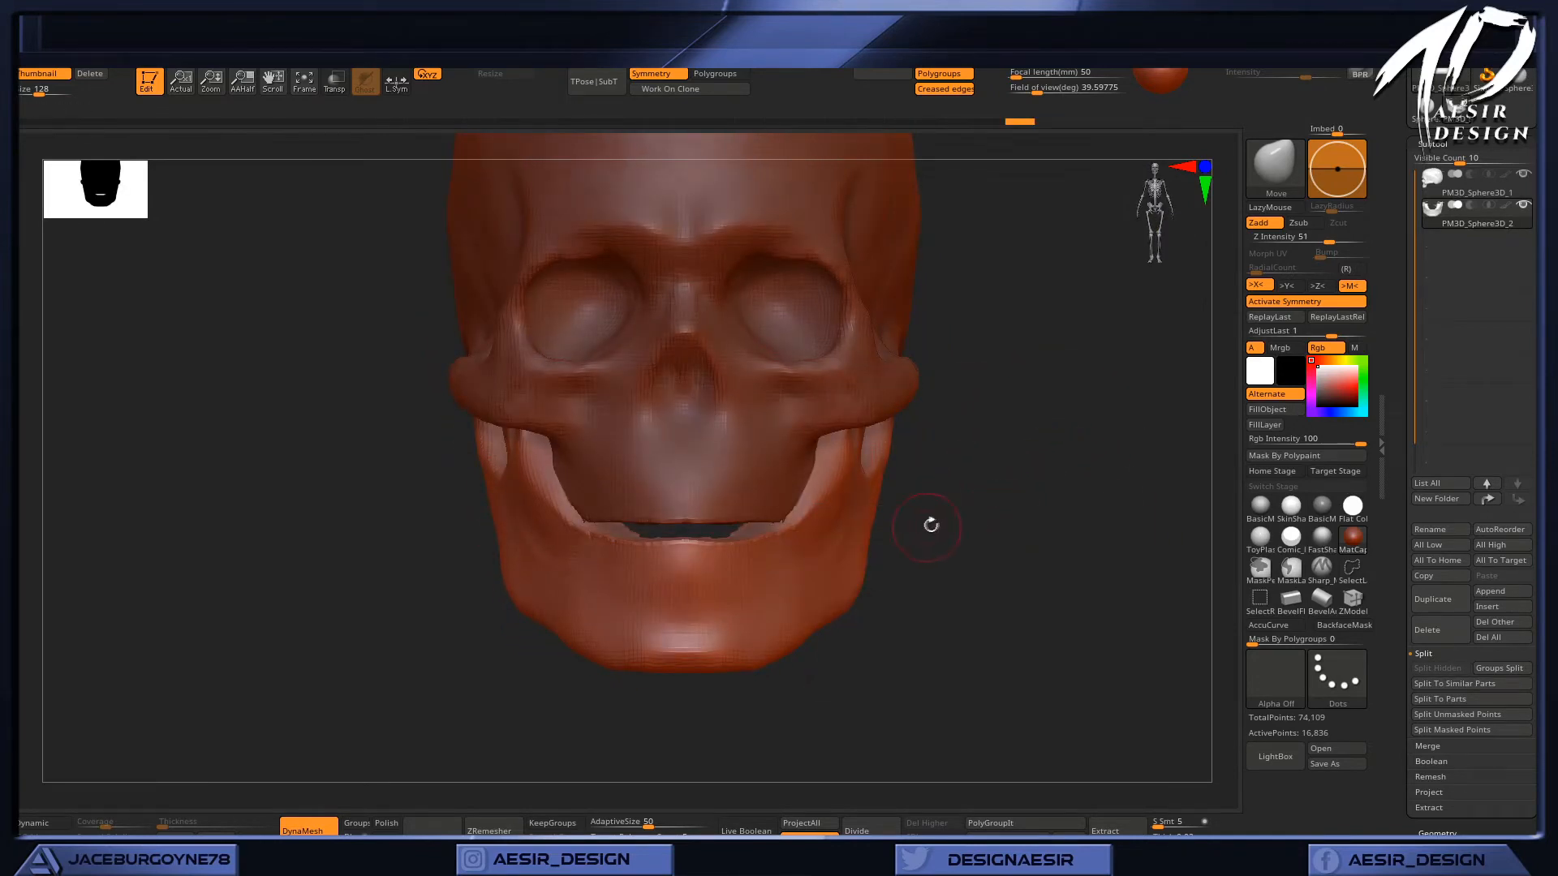
key("b")
left_click(978, 523)
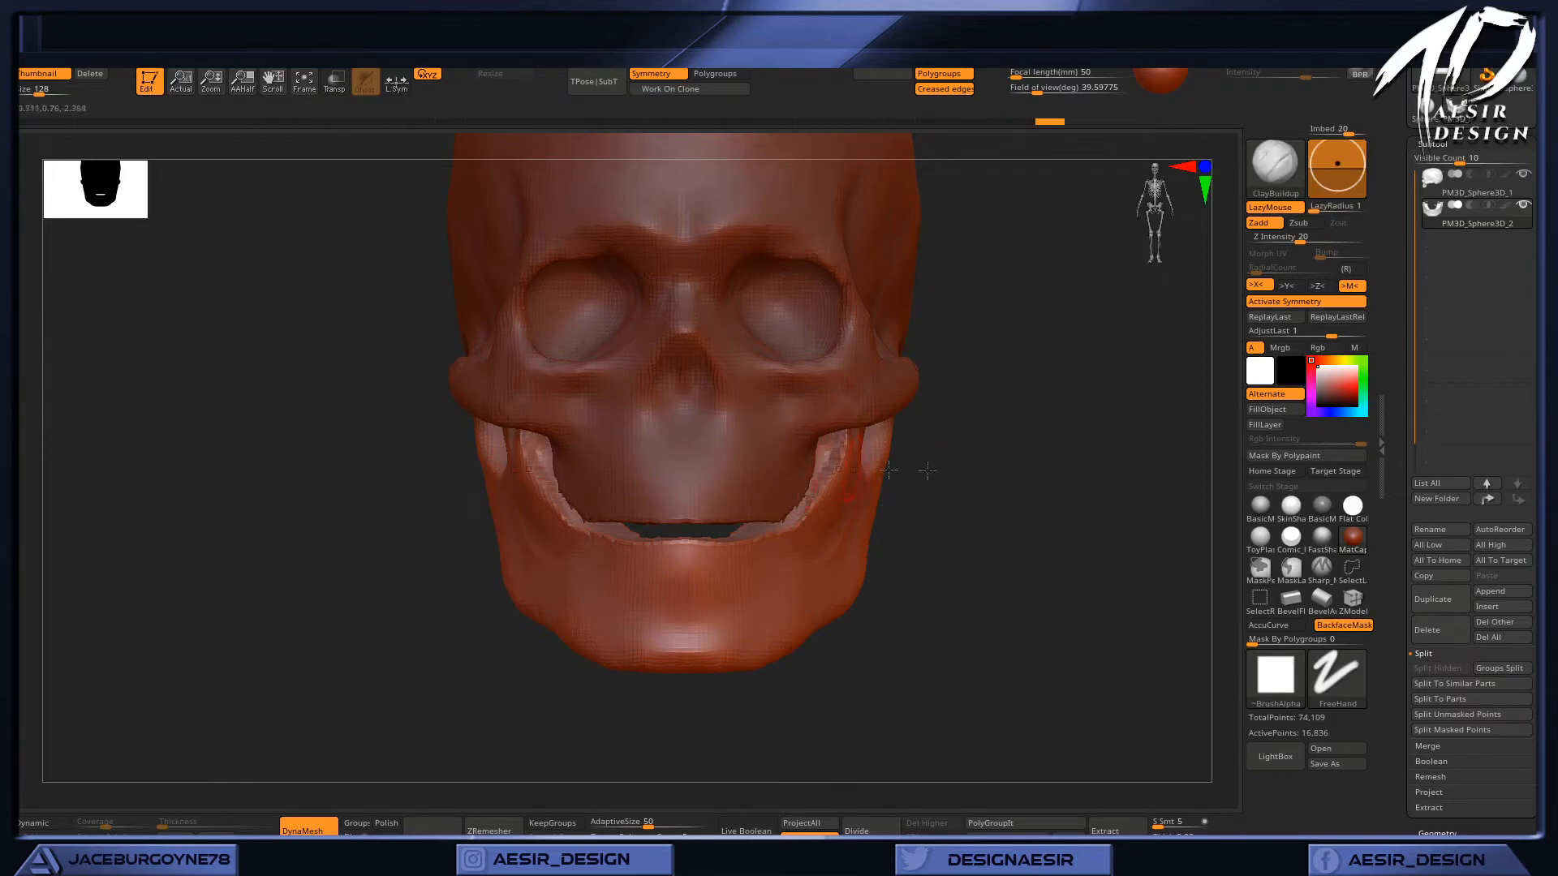
left_click_drag(889, 470, 860, 454)
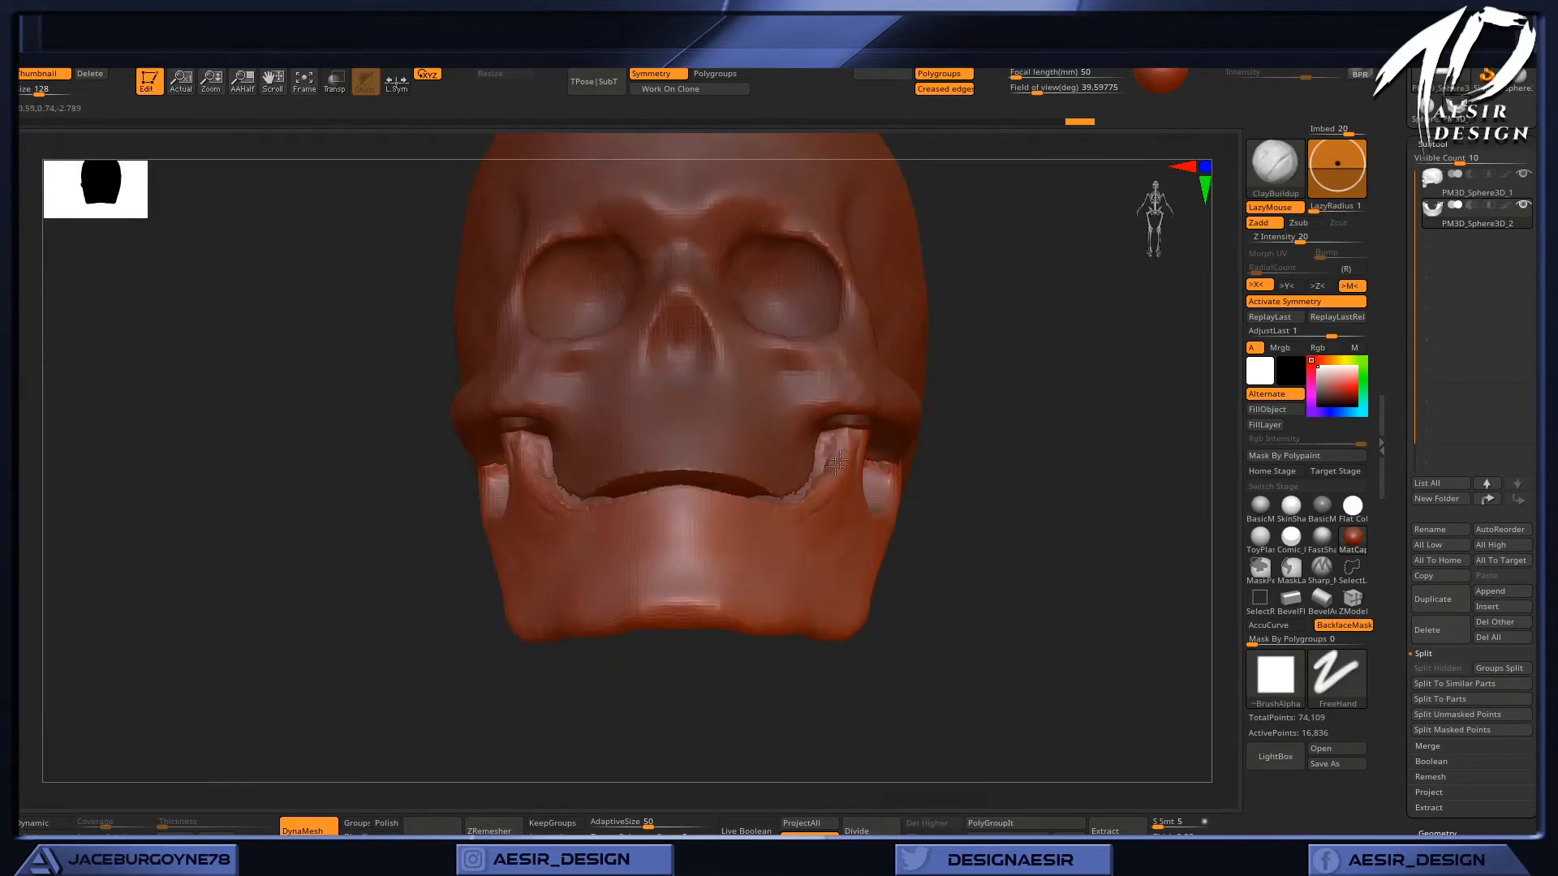
left_click_drag(991, 438, 842, 485)
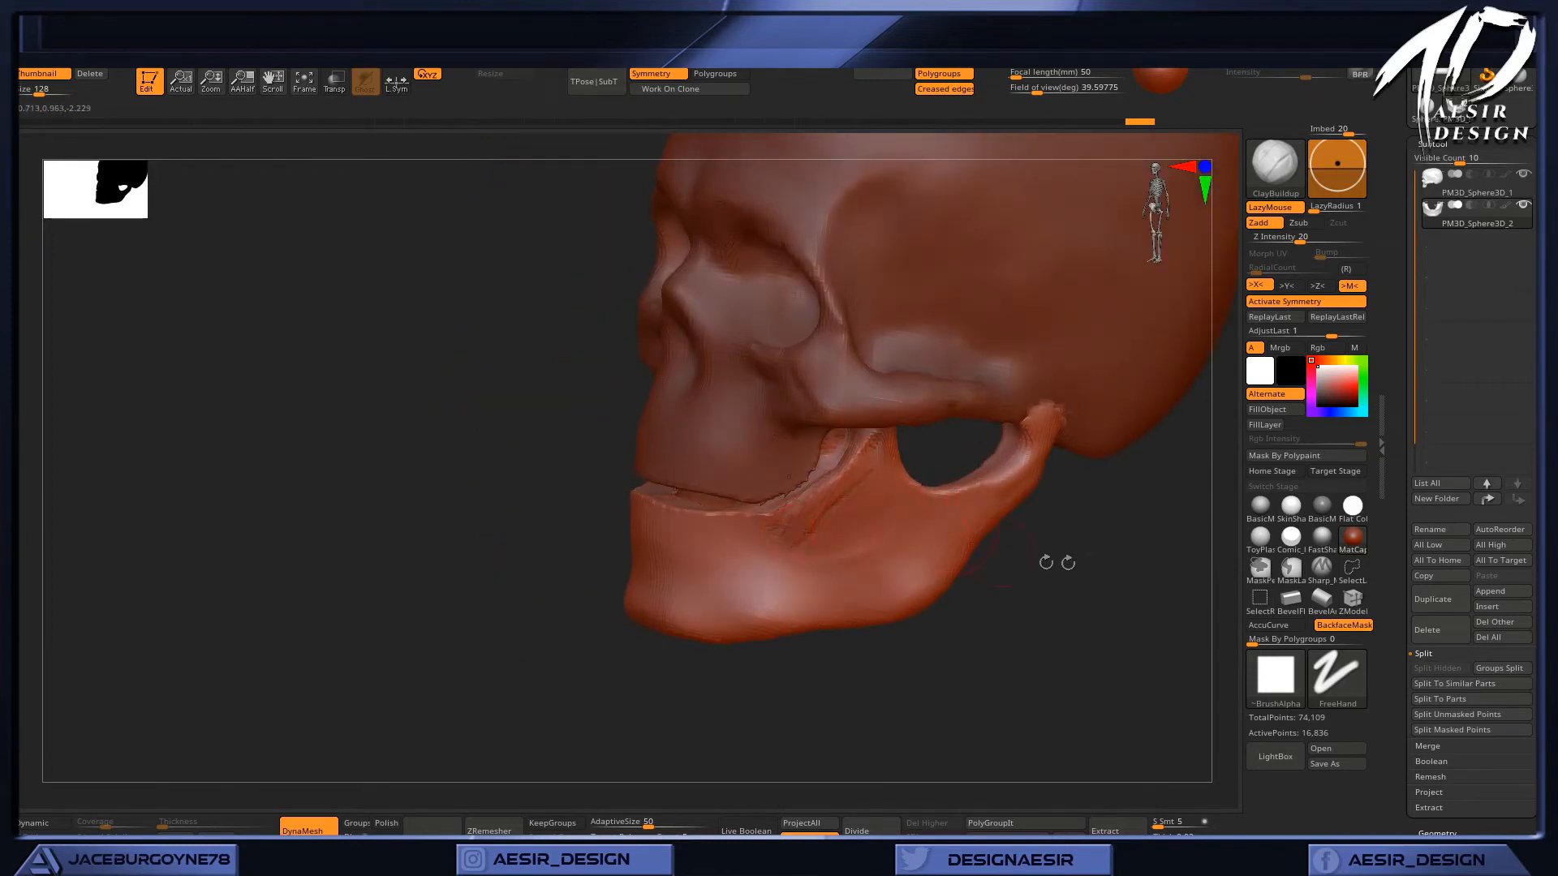
left_click_drag(1056, 562, 925, 447)
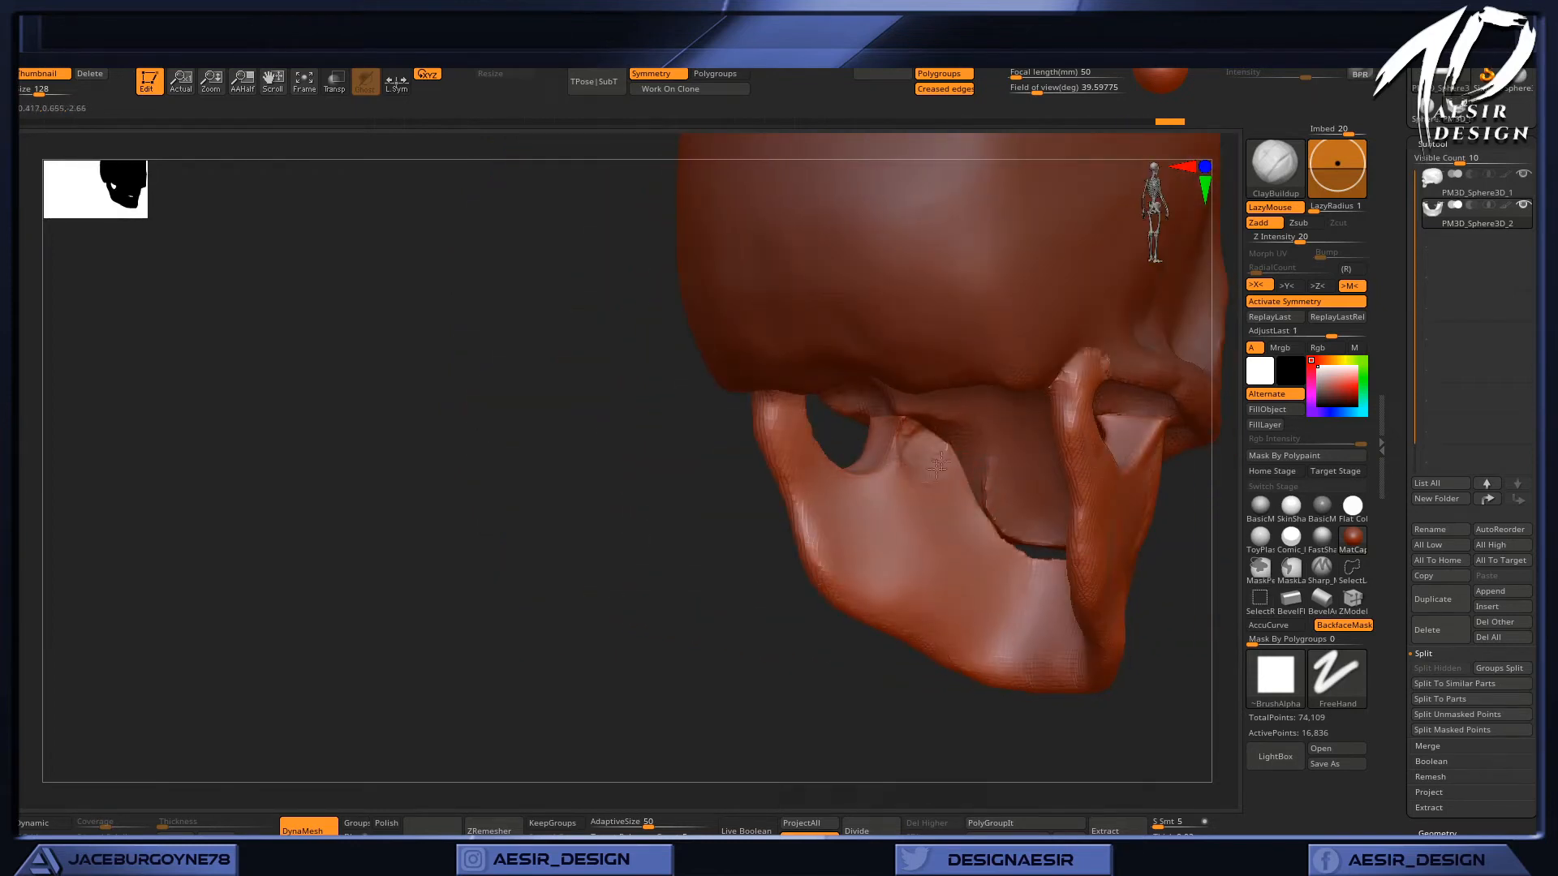
Smooth the added clay on the inner and outer sides of the jaw's rear branches and update the jaw's DynaMesh.
key("shift")
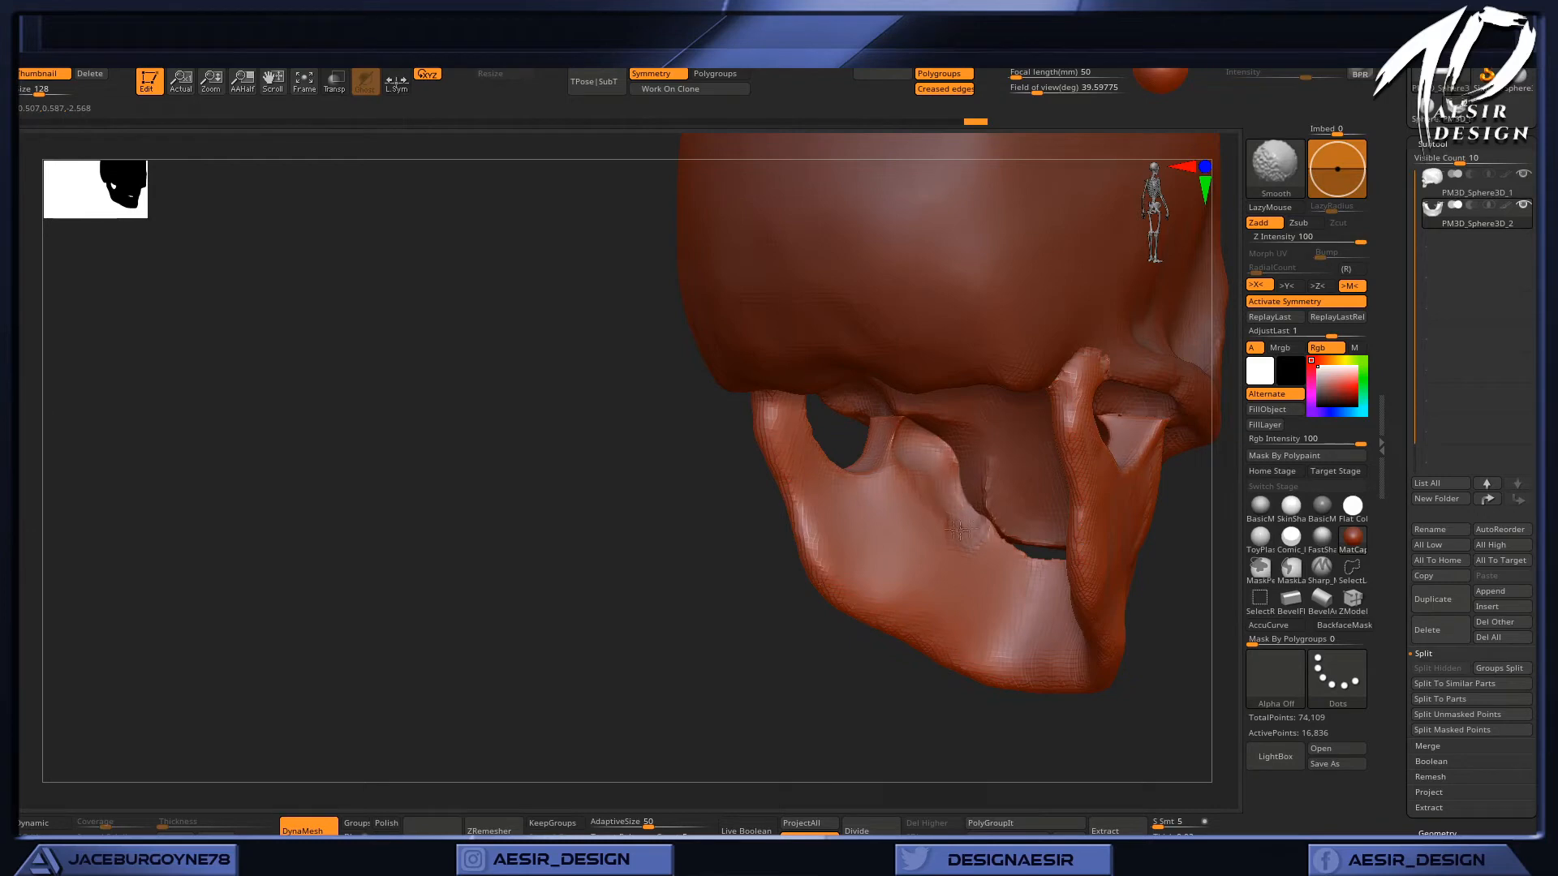
mouse_move(689, 649)
left_mouse_down()
mouse_move(1130, 508)
mouse_move(1038, 502)
left_mouse_up()
key("shift")
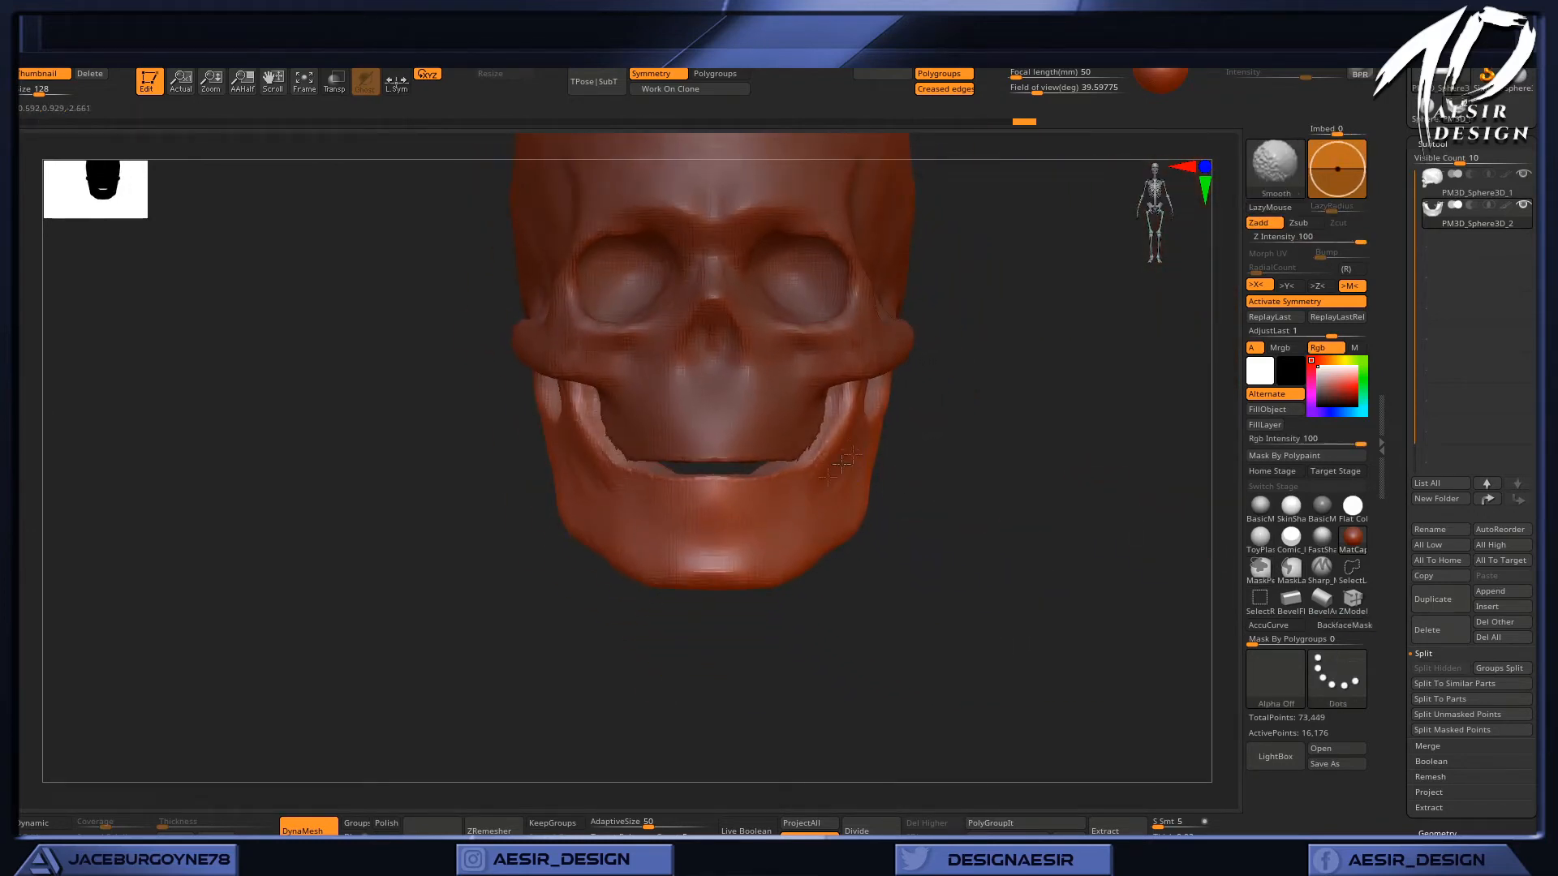
left_click_drag(901, 460, 1091, 561)
key("shift")
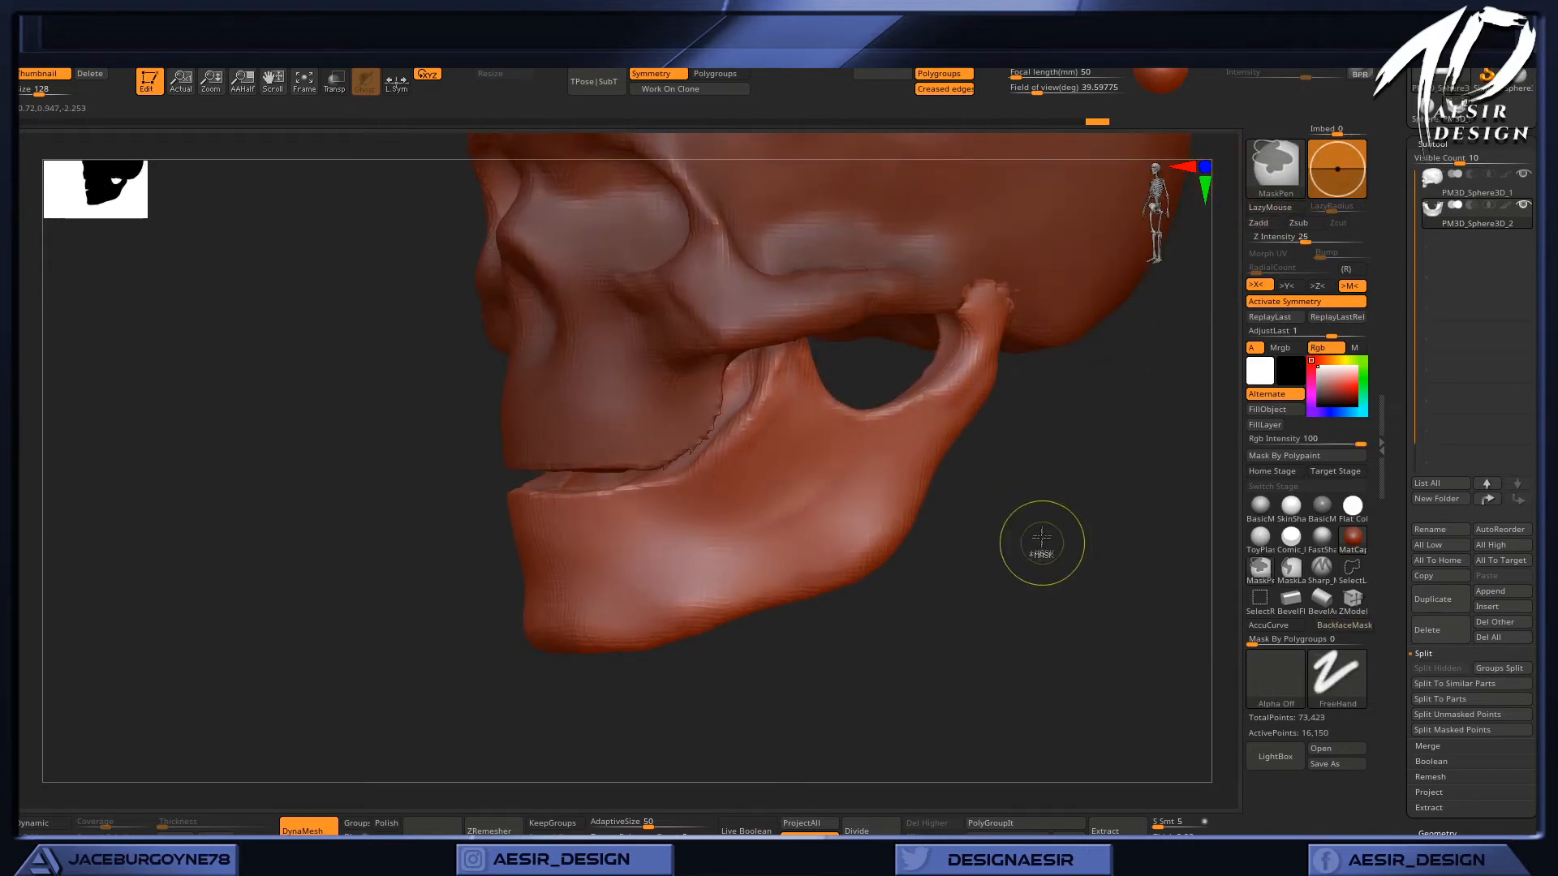
Make the upper skull subtool active and smooth the rough cut edge of the upper jaw.
left_click(1515, 193)
key("shift")
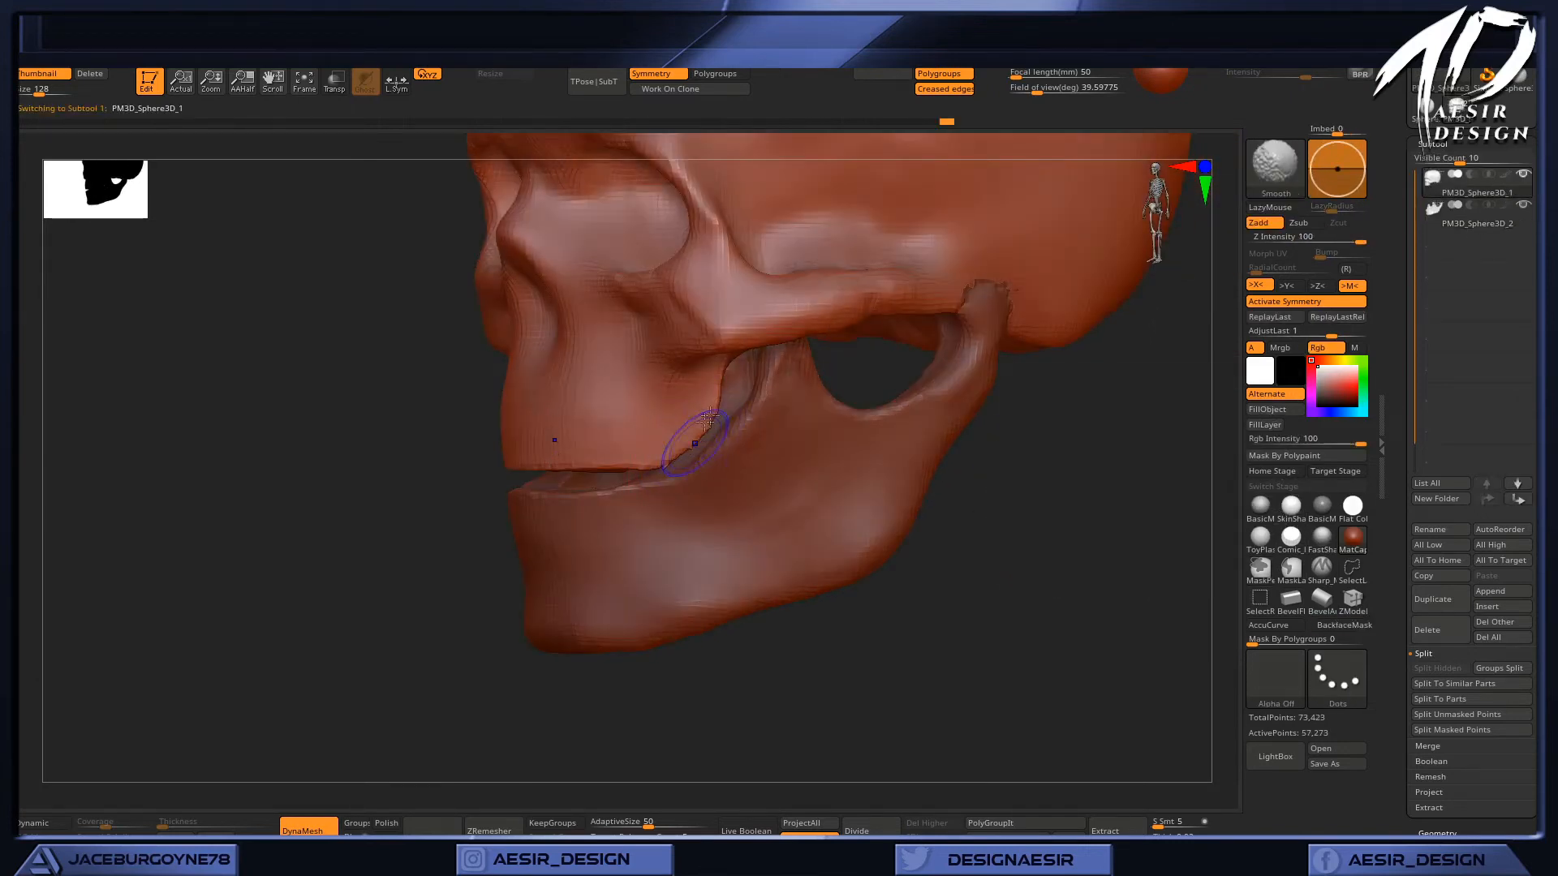
mouse_move(463, 646)
left_mouse_down()
mouse_move(441, 643)
mouse_move(441, 608)
mouse_move(1176, 379)
left_mouse_up()
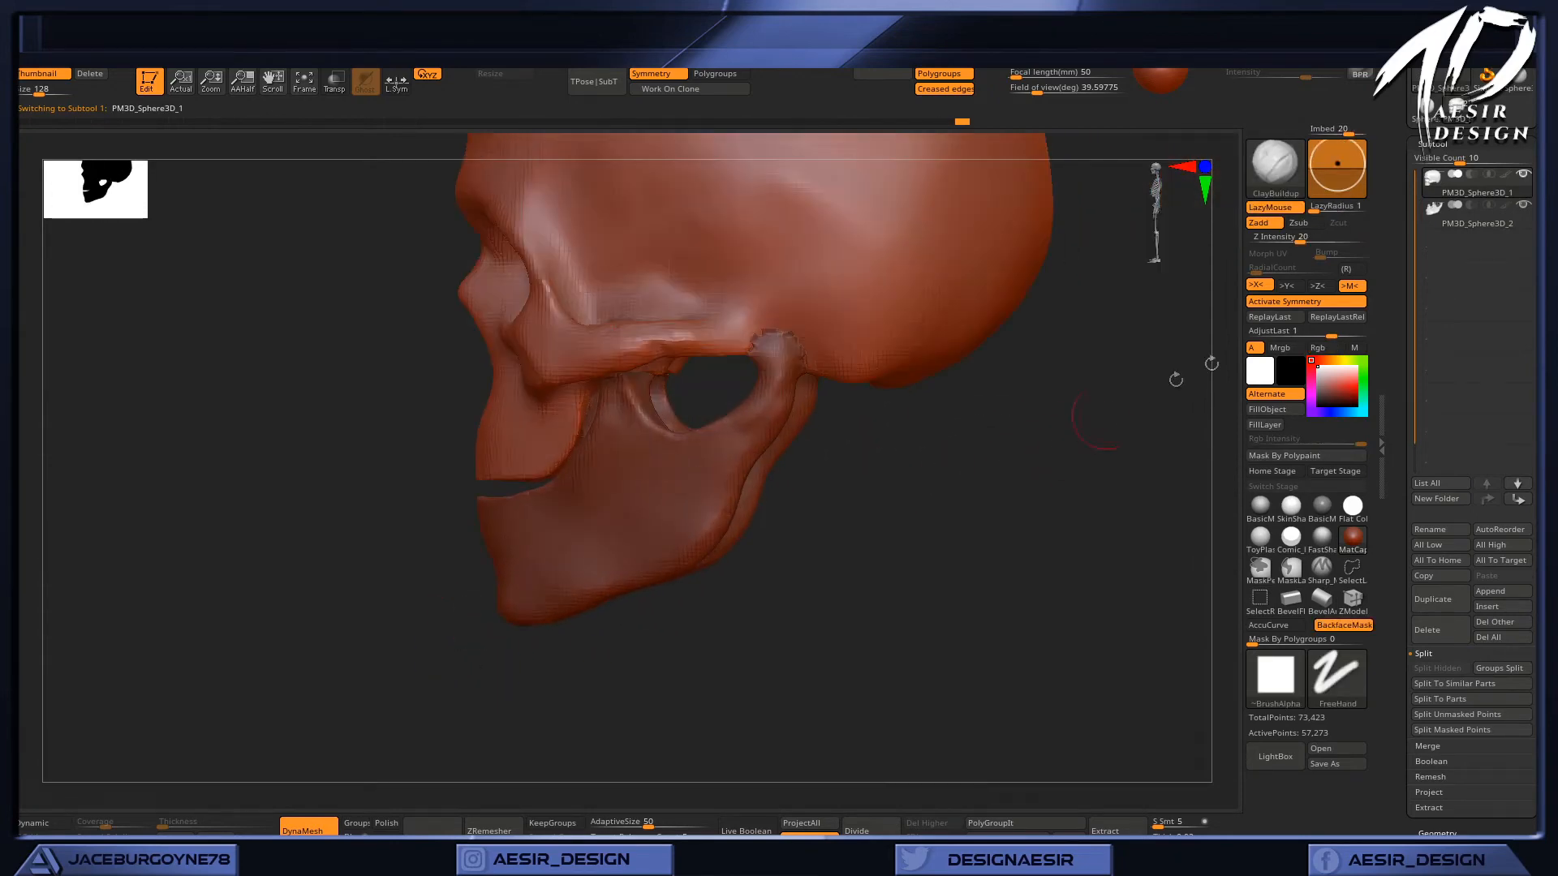
Make the lower jaw subtool active and smooth the upper ends of its rear branches.
left_click(1523, 227)
key("shift")
key("shift")
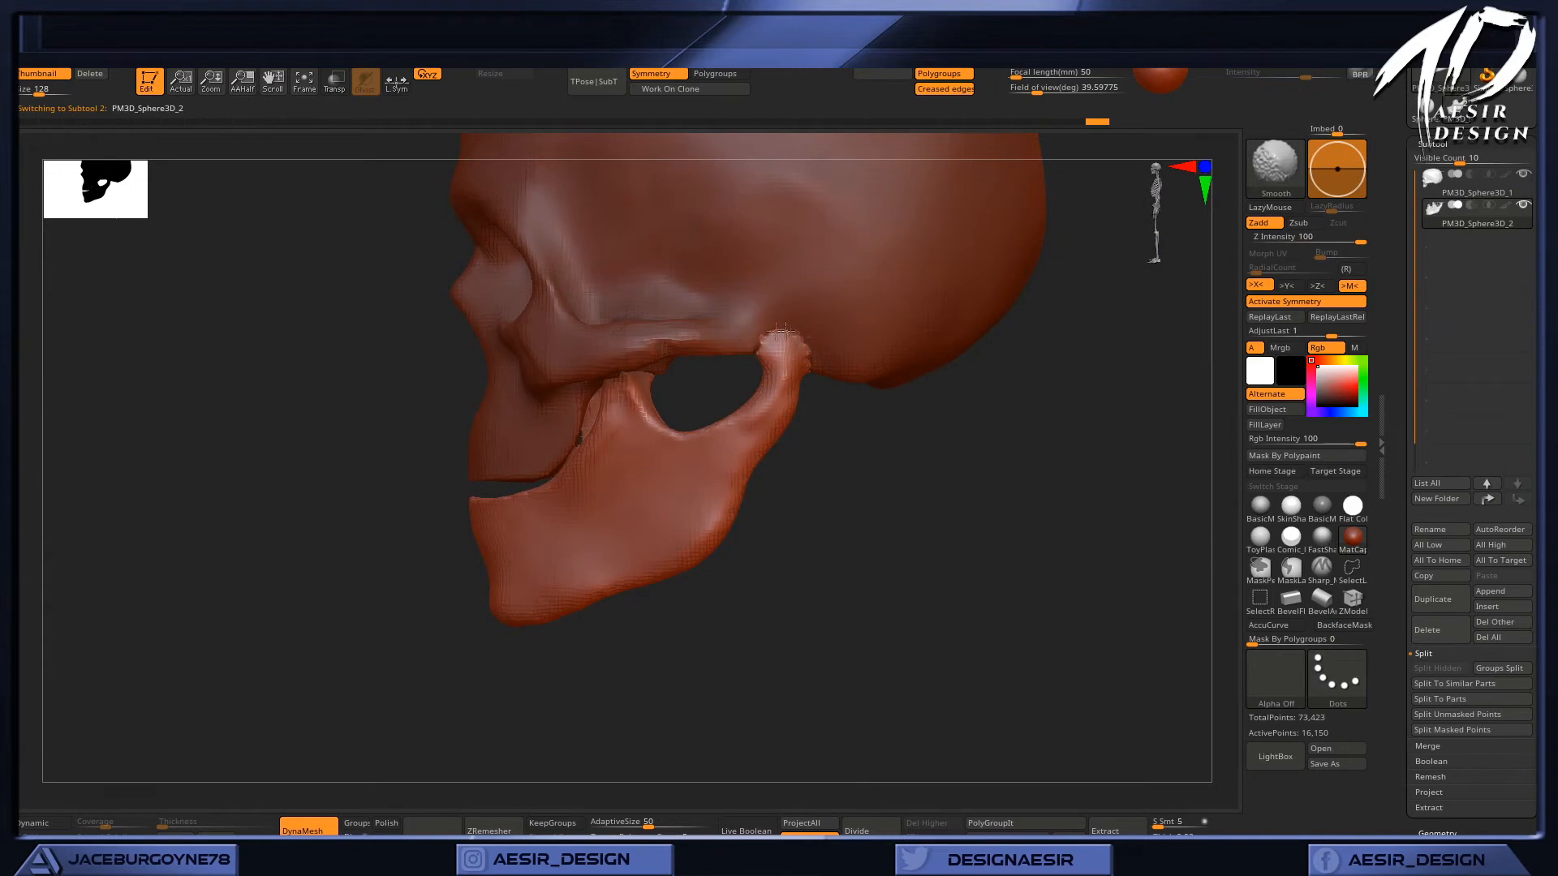
left_click_drag(835, 426, 939, 466)
key("space")
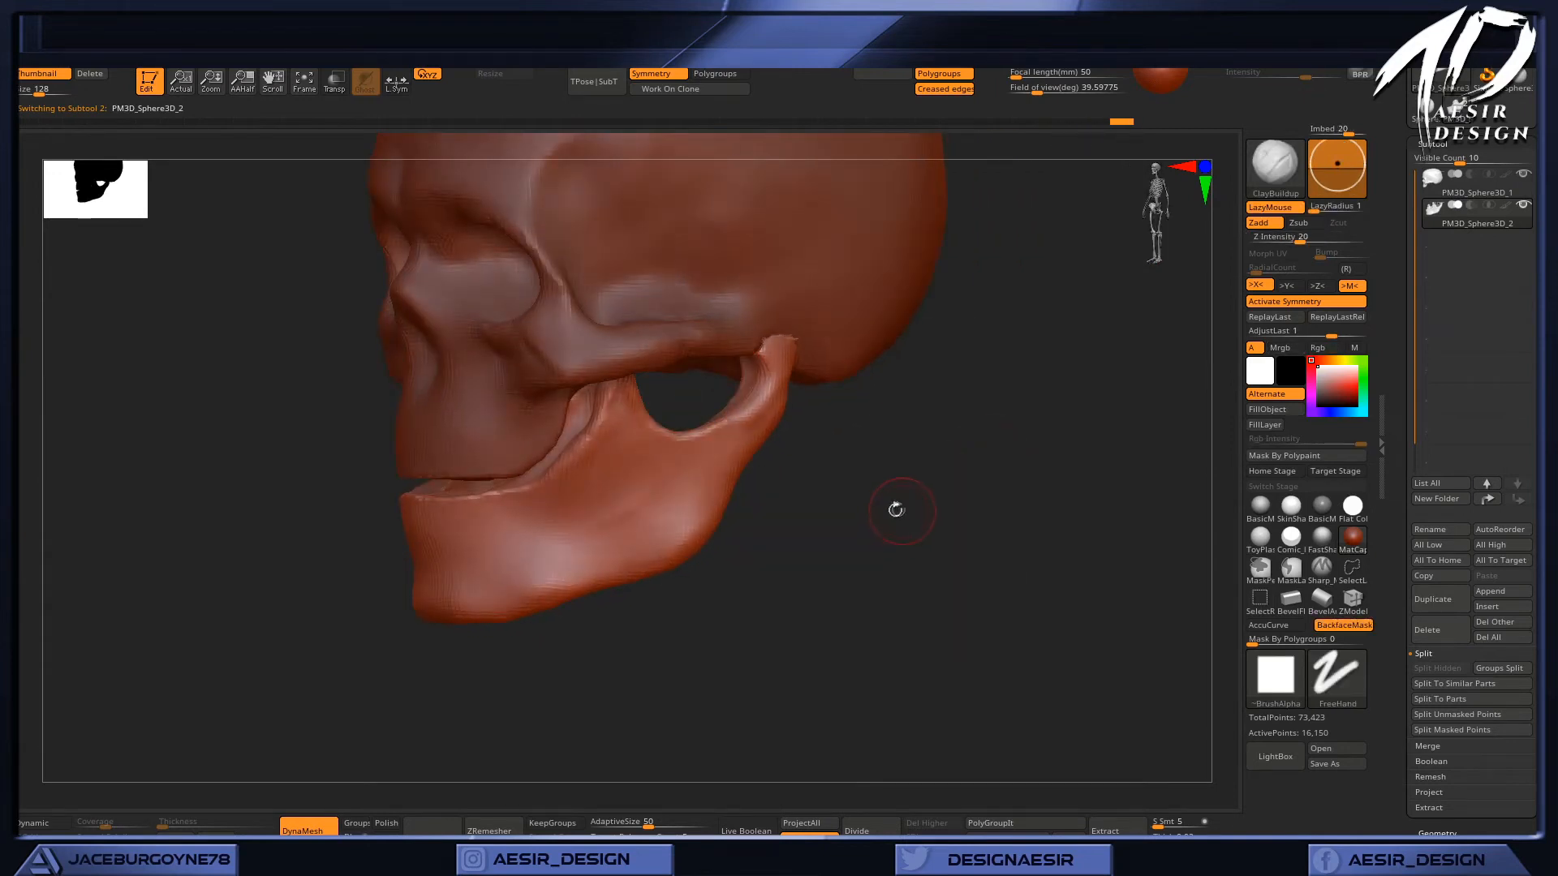
Reshape the jaw's rear branches and the notch between them with the Move brush, mainly from the side.
key("b")
left_click(905, 572)
left_click_drag(838, 376, 946, 362)
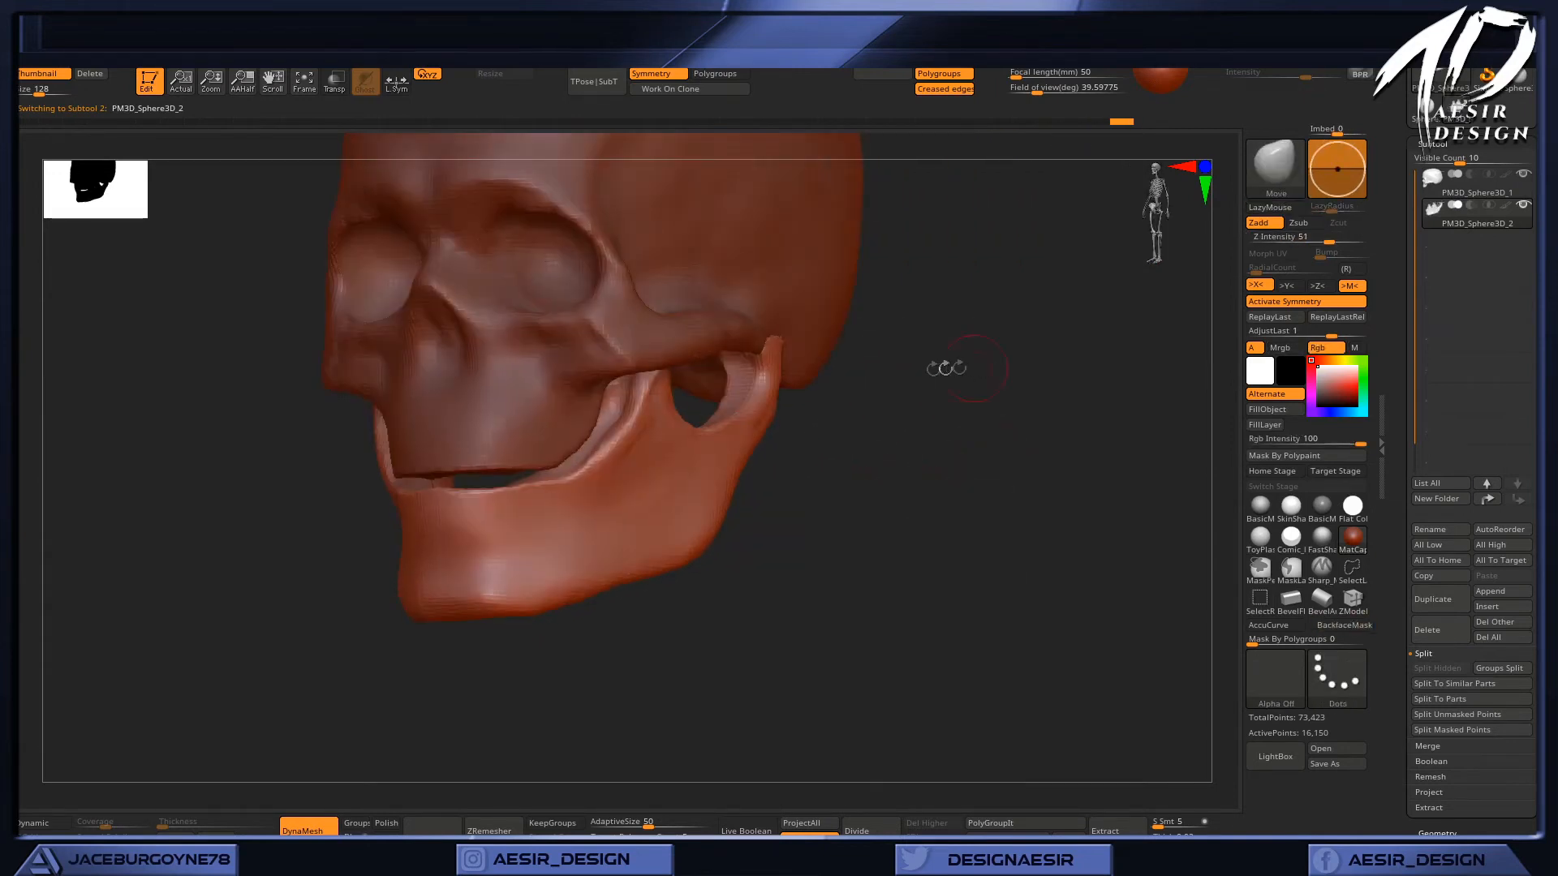
key("space")
left_click_drag(888, 355, 812, 361)
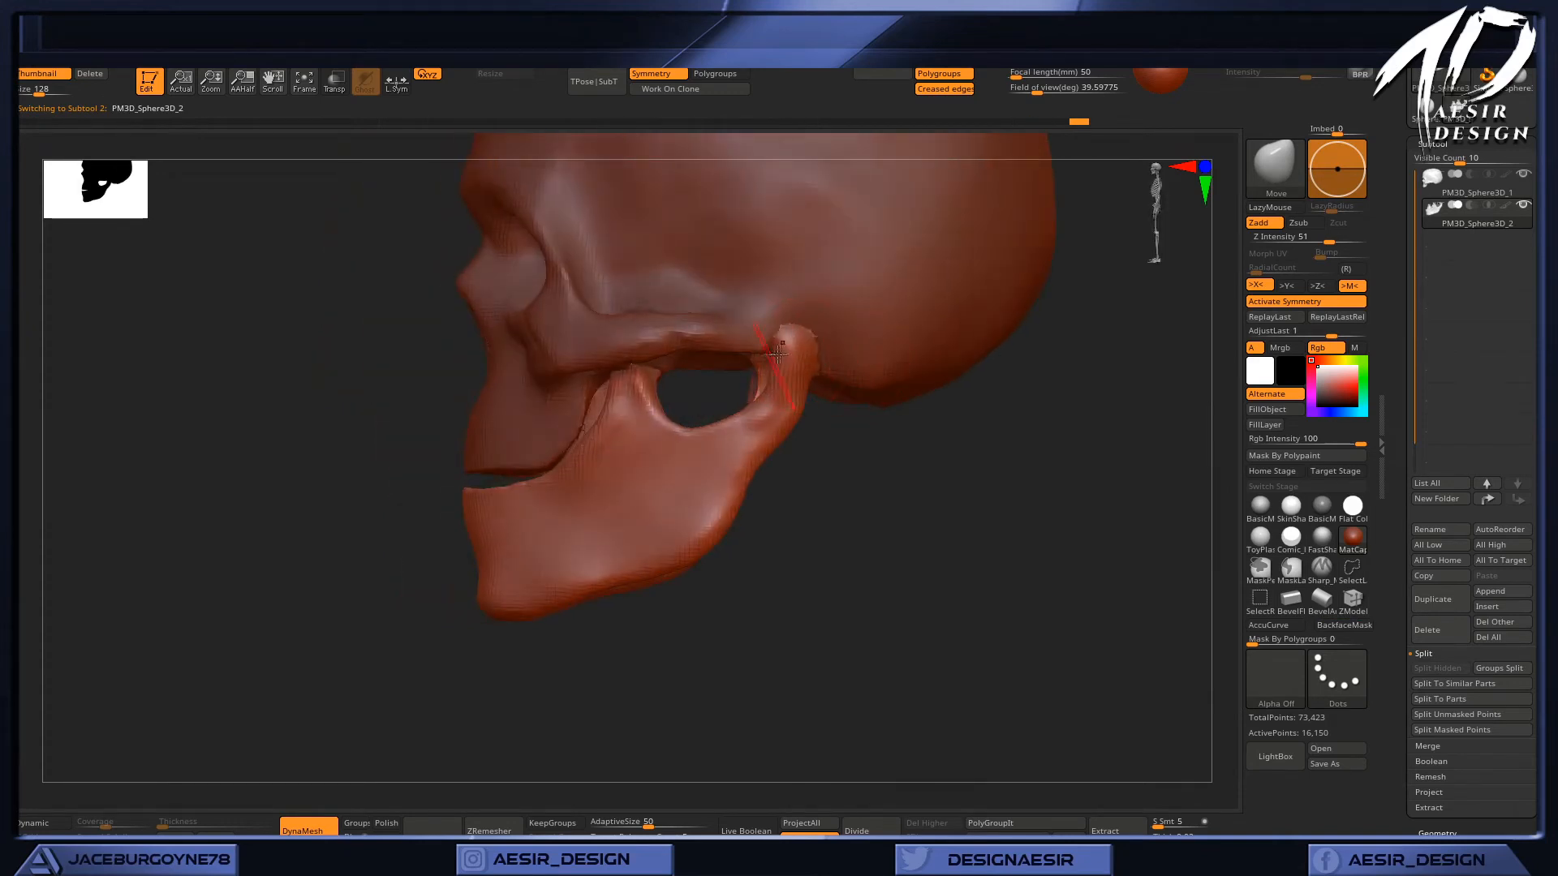
mouse_move(651, 394)
left_mouse_down()
mouse_move(657, 408)
mouse_move(763, 399)
left_mouse_up()
left_click_drag(635, 460, 591, 448, "shift")
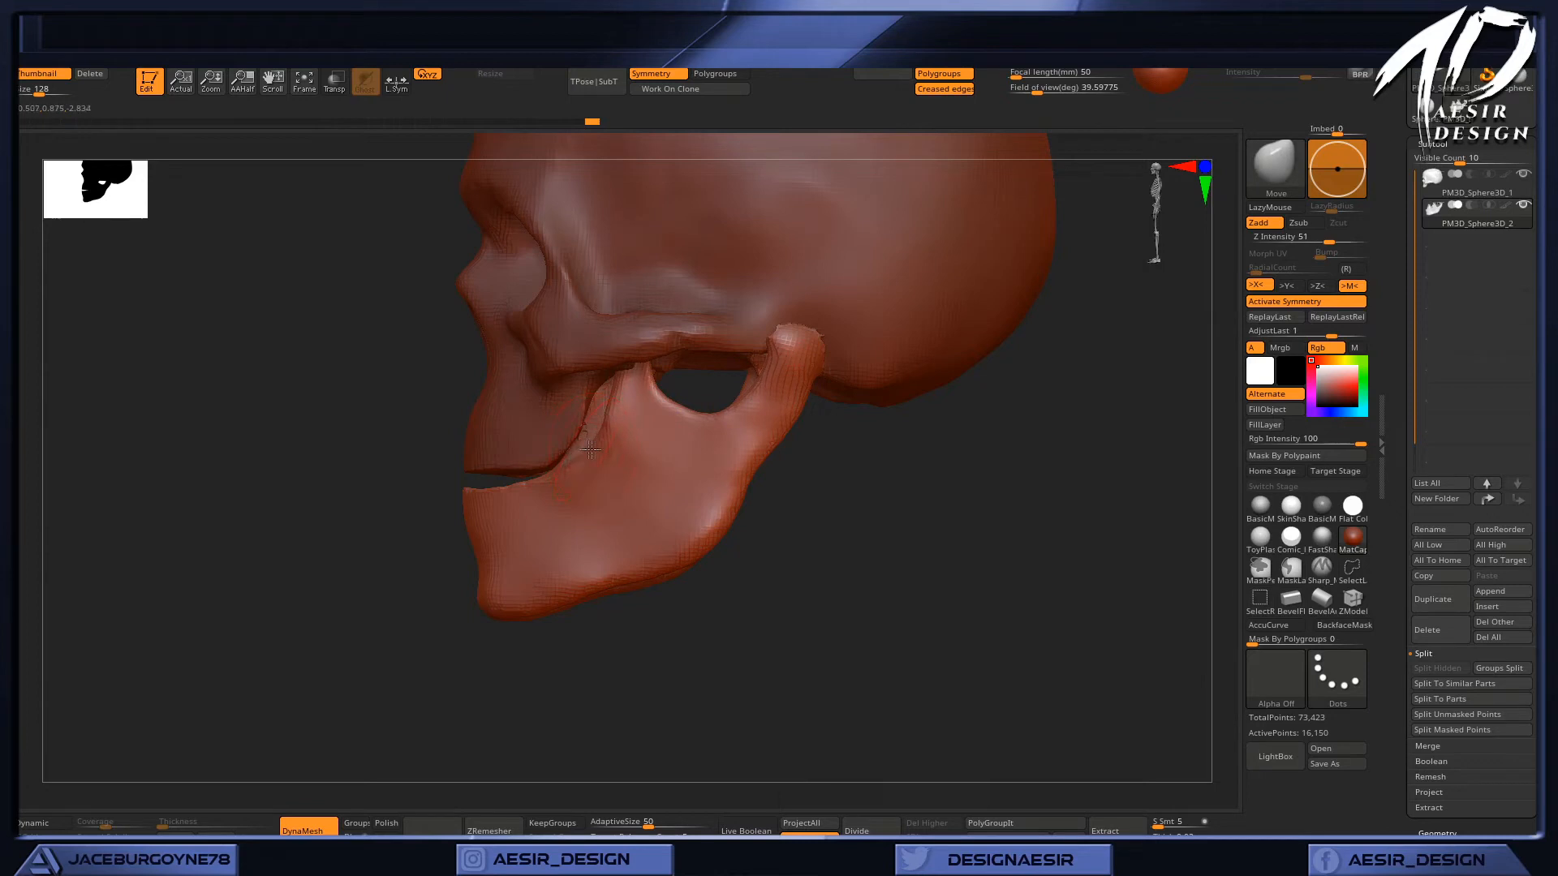
Adjust the jaw's upper edge and the pointed front tips of its rear branches with the Move brush.
left_click_drag(481, 668, 824, 532)
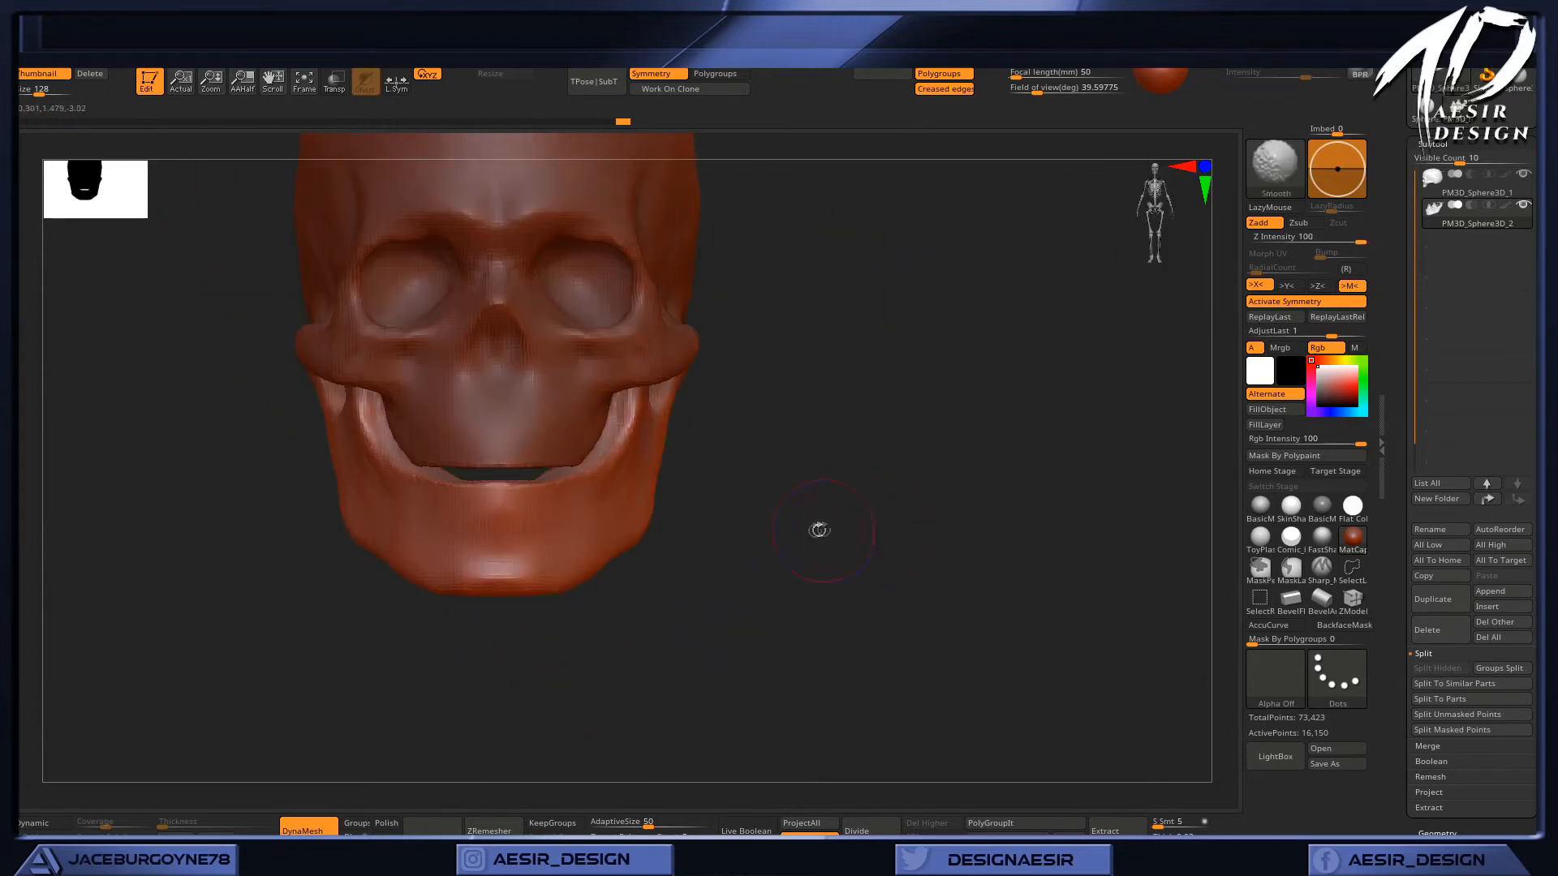
left_click_drag(374, 450, 370, 420)
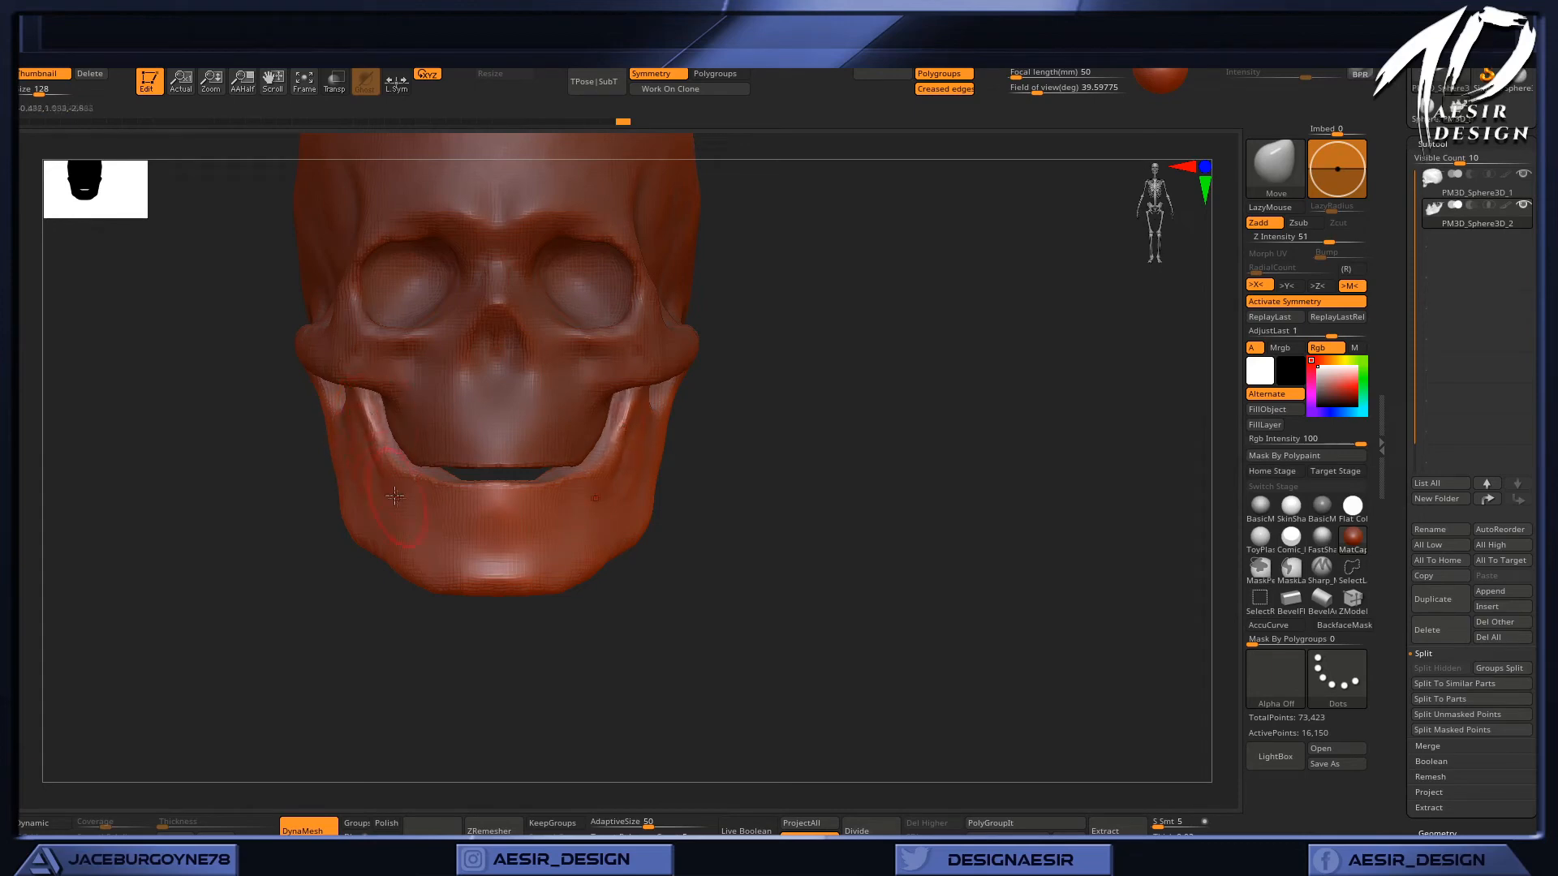
left_click_drag(331, 609, 613, 465)
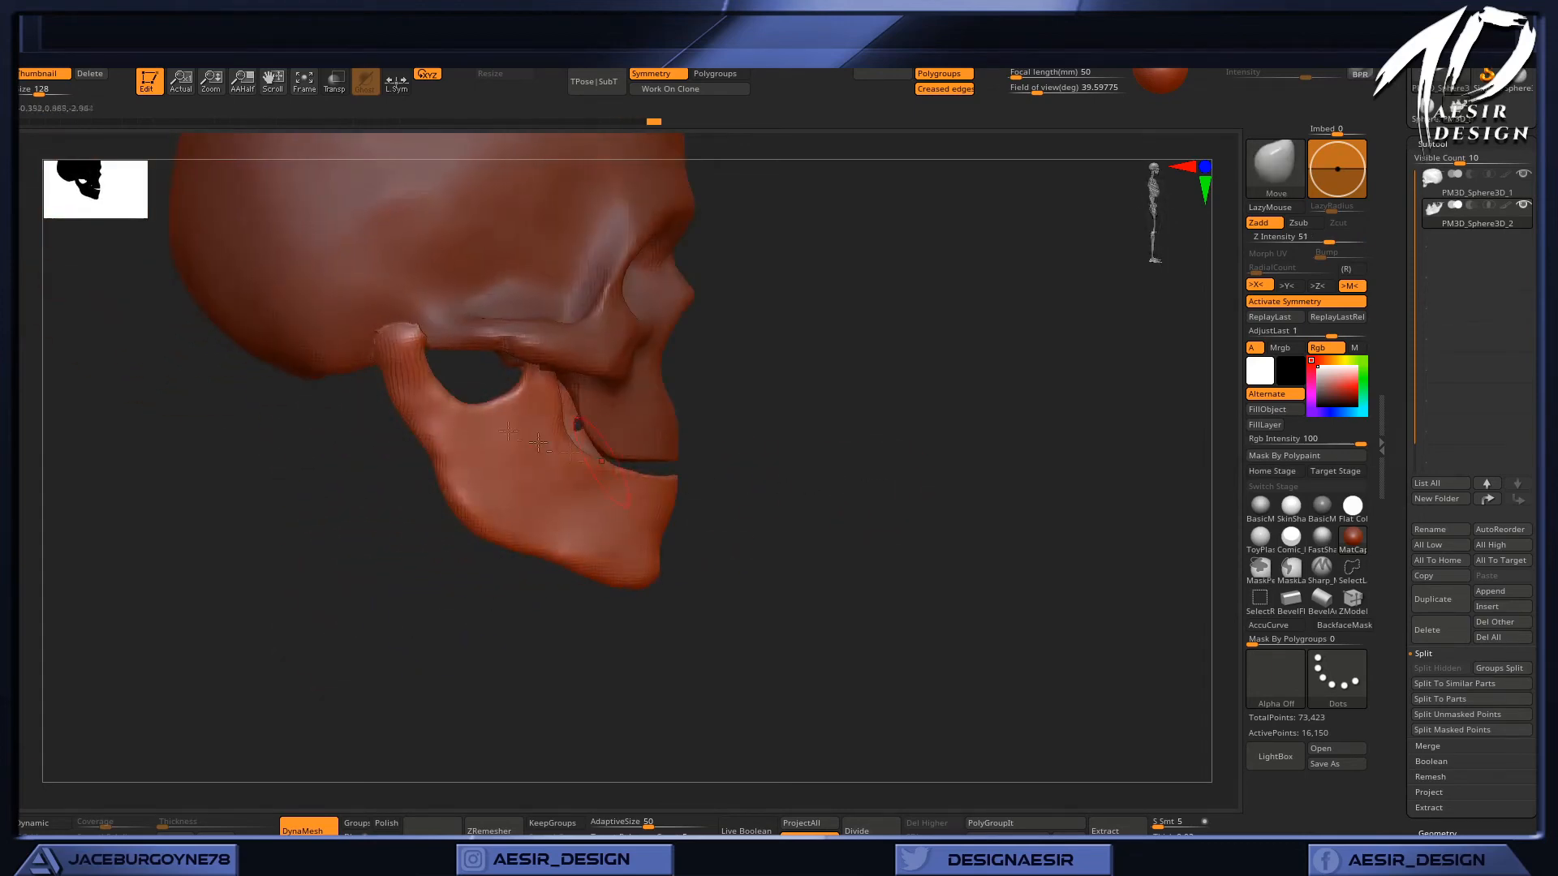
left_click_drag(882, 532, 902, 468)
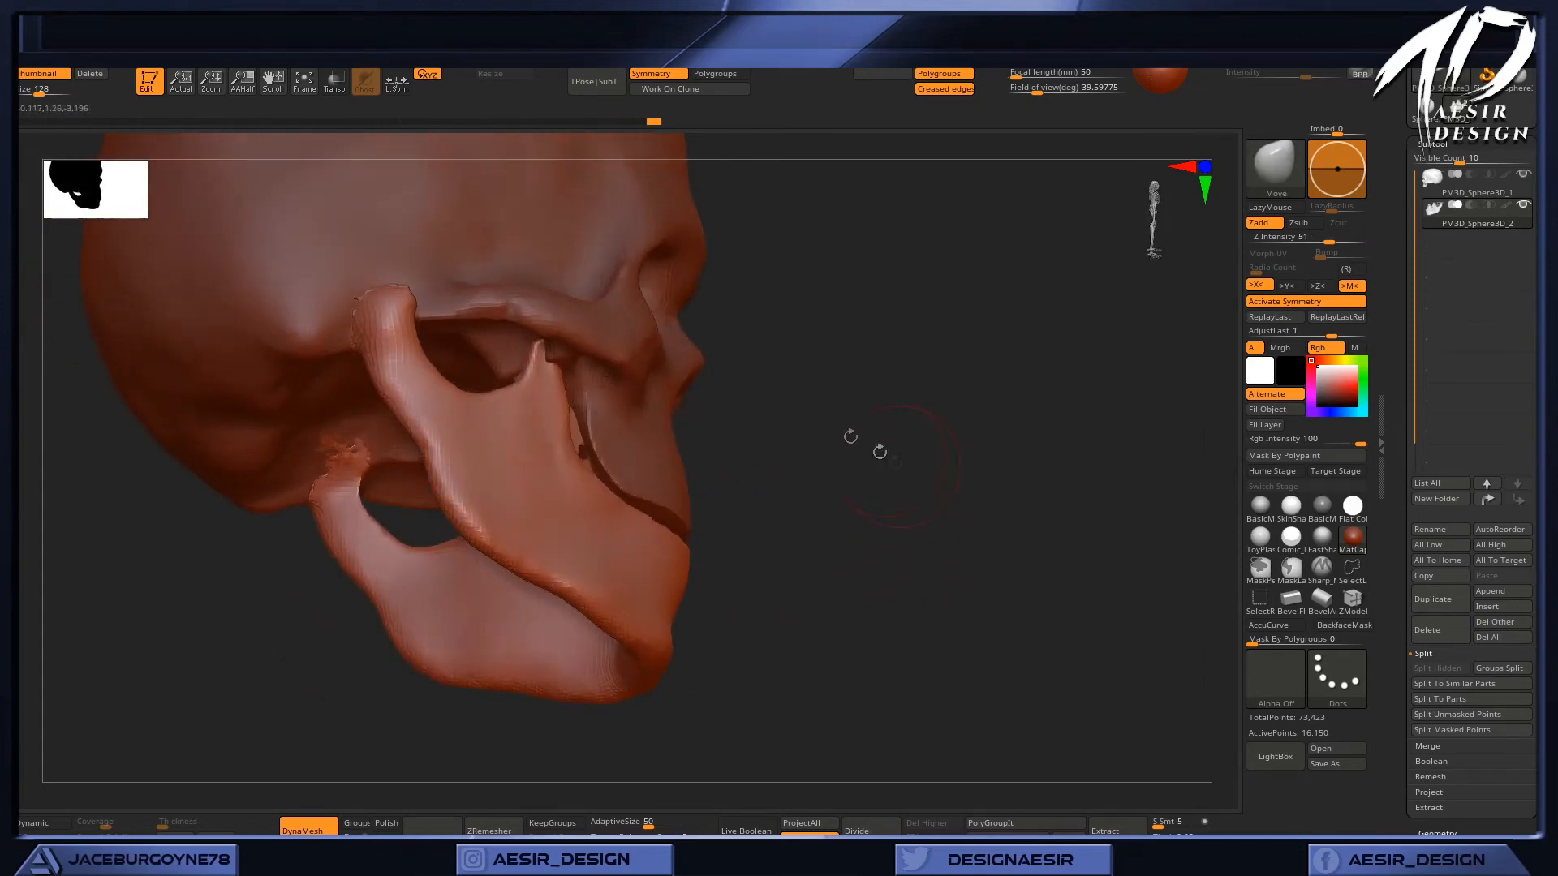
left_click_drag(796, 357, 829, 337)
left_click_drag(537, 354, 569, 346)
left_click_drag(717, 332, 617, 390)
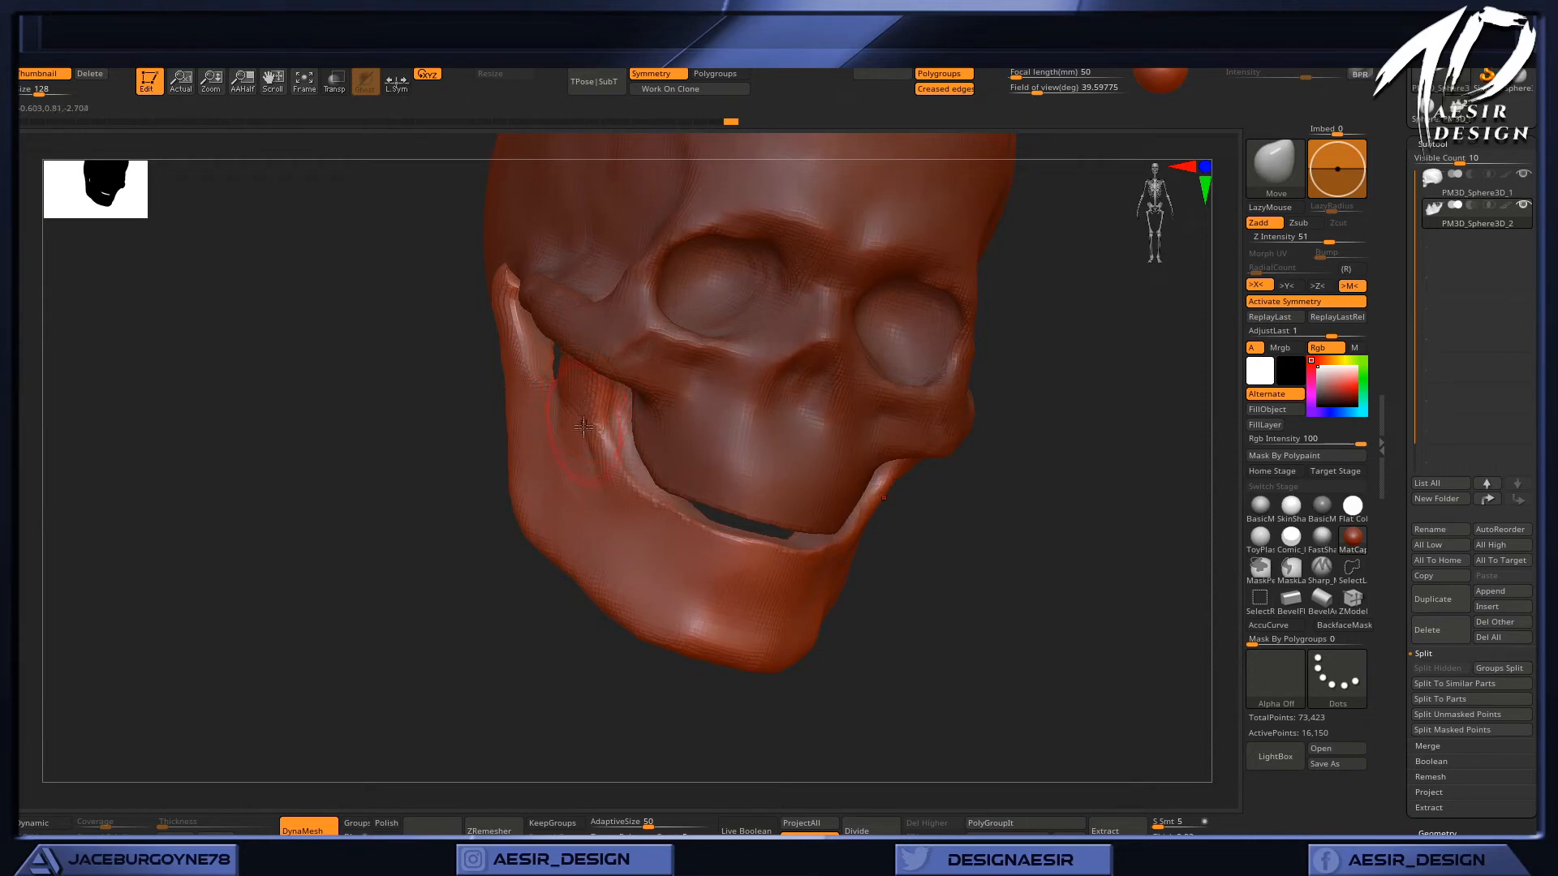
Refine the jaw's upper edge beside the mouth opening from the front view.
left_click_drag(487, 584, 532, 660, "shift")
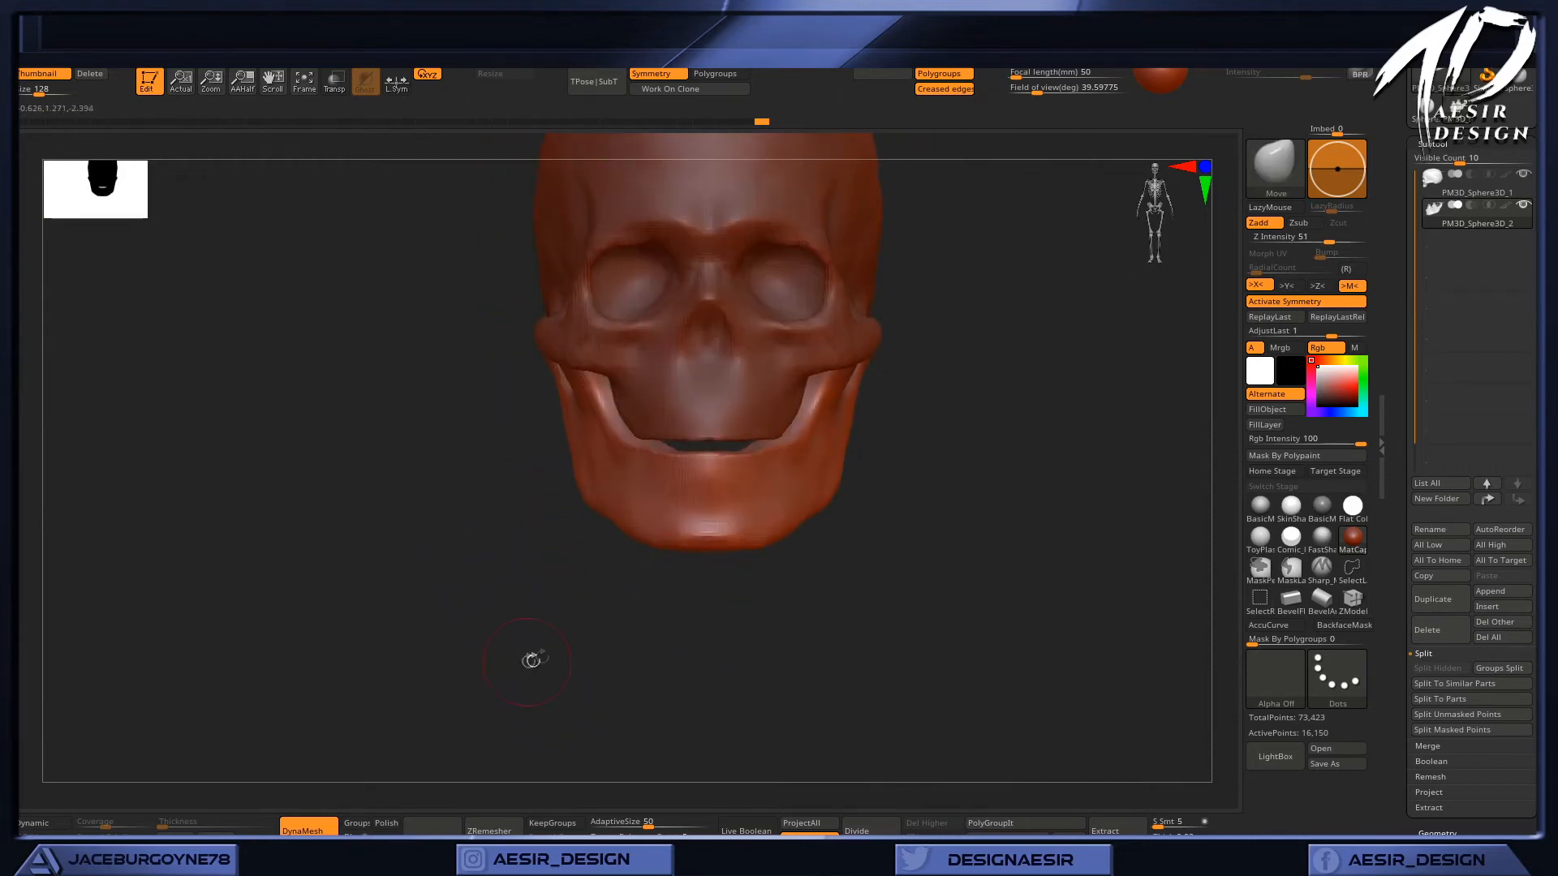
left_click_drag(643, 449, 650, 459, "shift")
left_click_drag(957, 454, 925, 490, "alt")
left_click_drag(1042, 489, 928, 514, "shift")
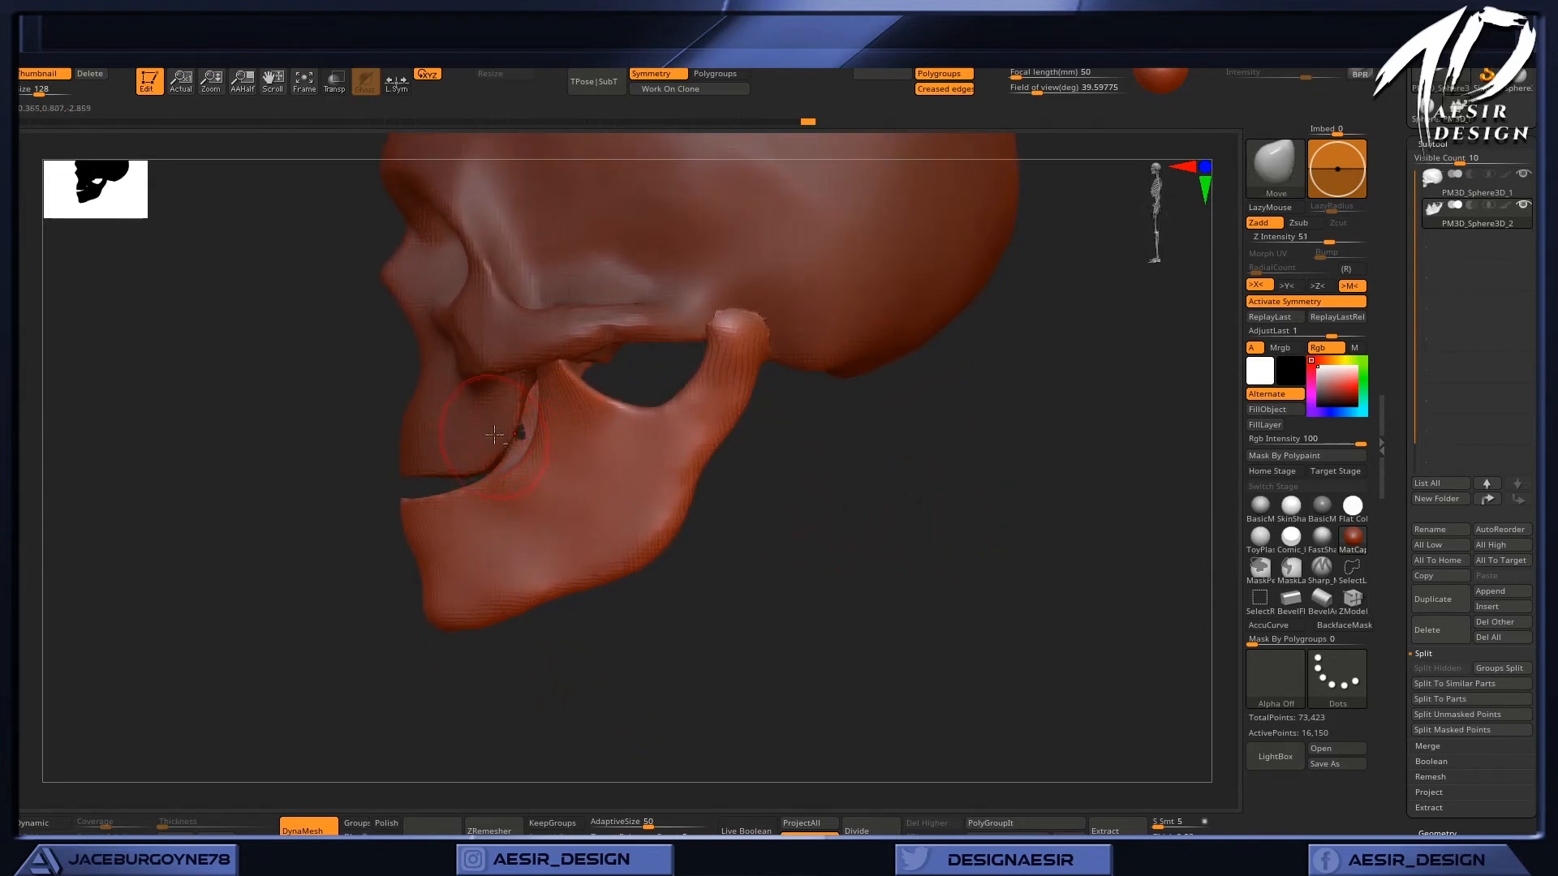
Make the upper skull subtool active, extend its upper jaw down toward the lower jaw with Move, and smooth the edge.
left_click(440, 414, "alt")
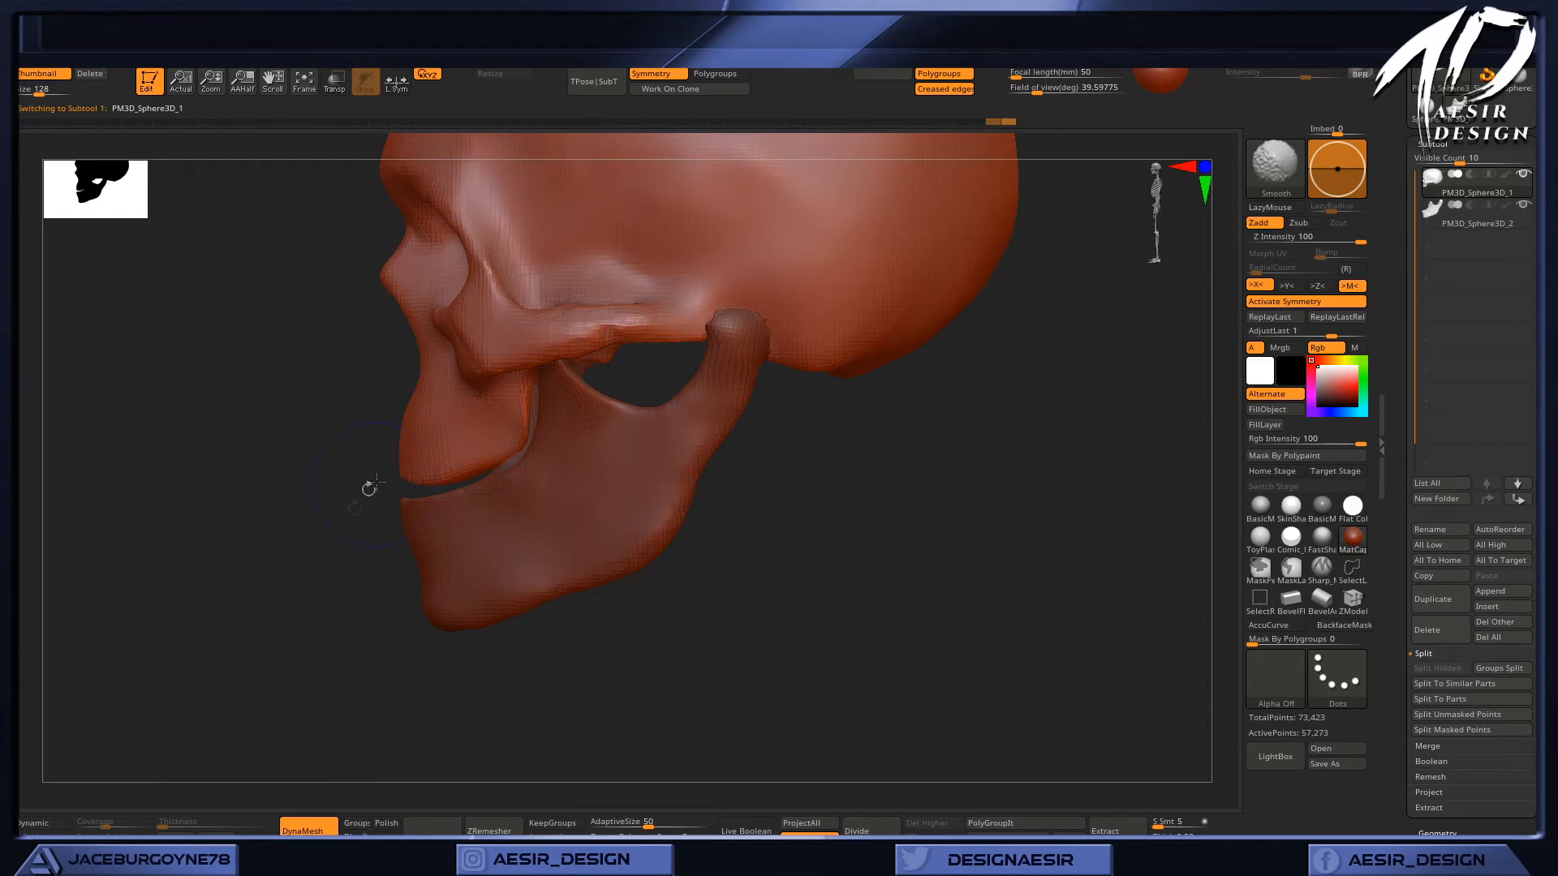
left_click_drag(391, 472, 498, 456, "shift")
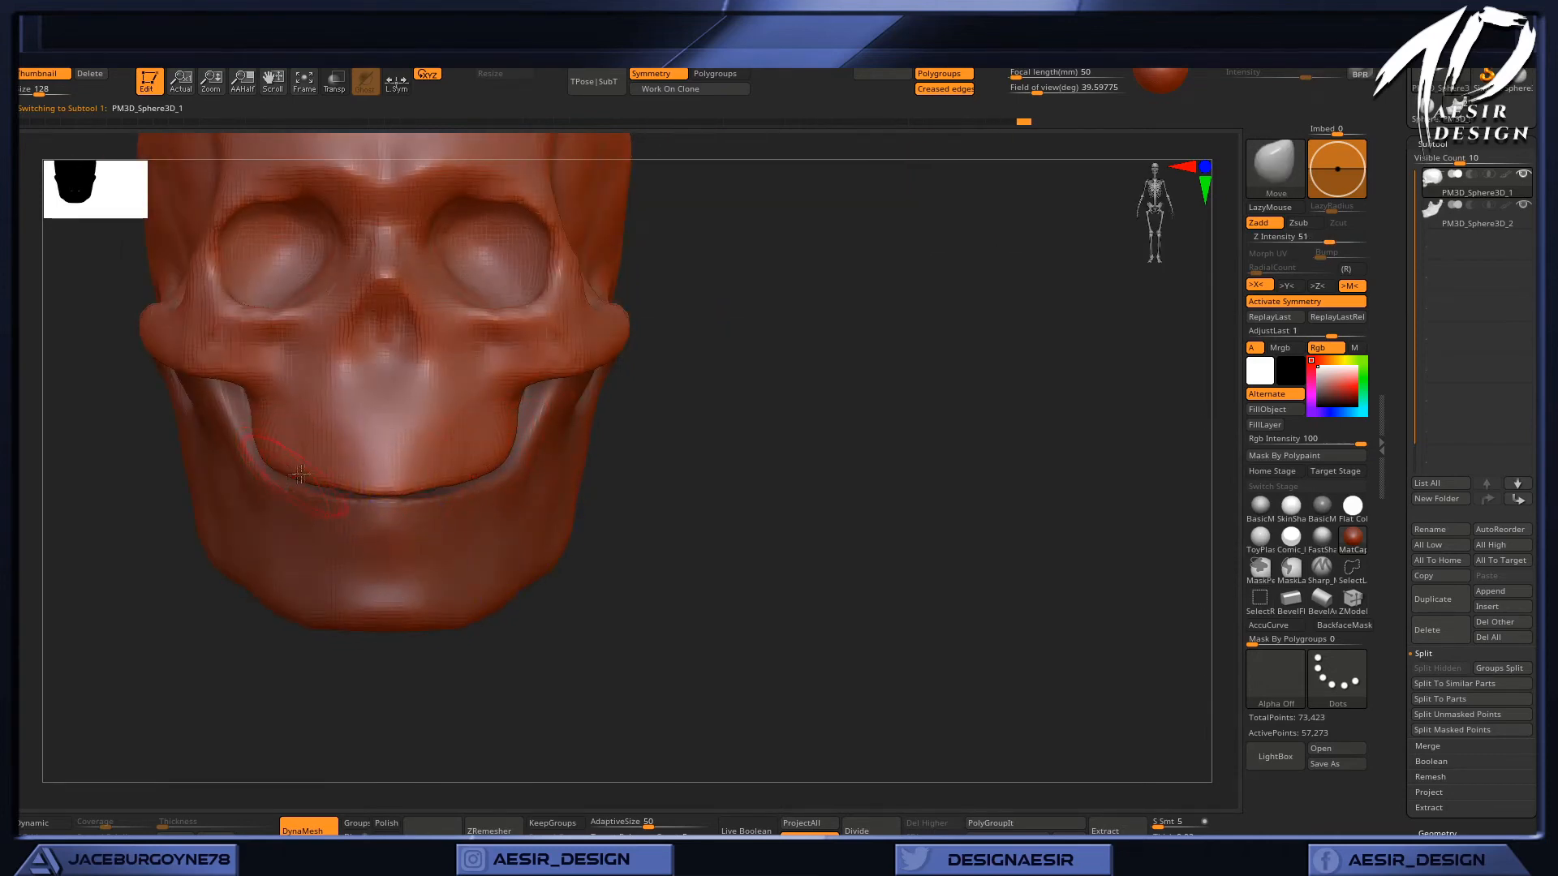
key("shift")
mouse_move(406, 461)
left_mouse_down("shift")
mouse_move(390, 477)
mouse_move(414, 462)
left_mouse_up("shift")
left_click_drag(742, 430, 630, 408)
mouse_move(751, 438)
left_mouse_down()
mouse_move(901, 532)
mouse_move(890, 465)
mouse_move(906, 522)
mouse_move(938, 452)
mouse_move(1033, 497)
mouse_move(957, 476)
mouse_move(1028, 485)
mouse_move(977, 490)
mouse_move(949, 393)
mouse_move(1030, 441)
mouse_move(934, 448)
mouse_move(998, 431)
mouse_move(971, 479)
mouse_move(959, 449)
mouse_move(1014, 437)
mouse_move(1068, 487)
mouse_move(931, 516)
left_mouse_up()
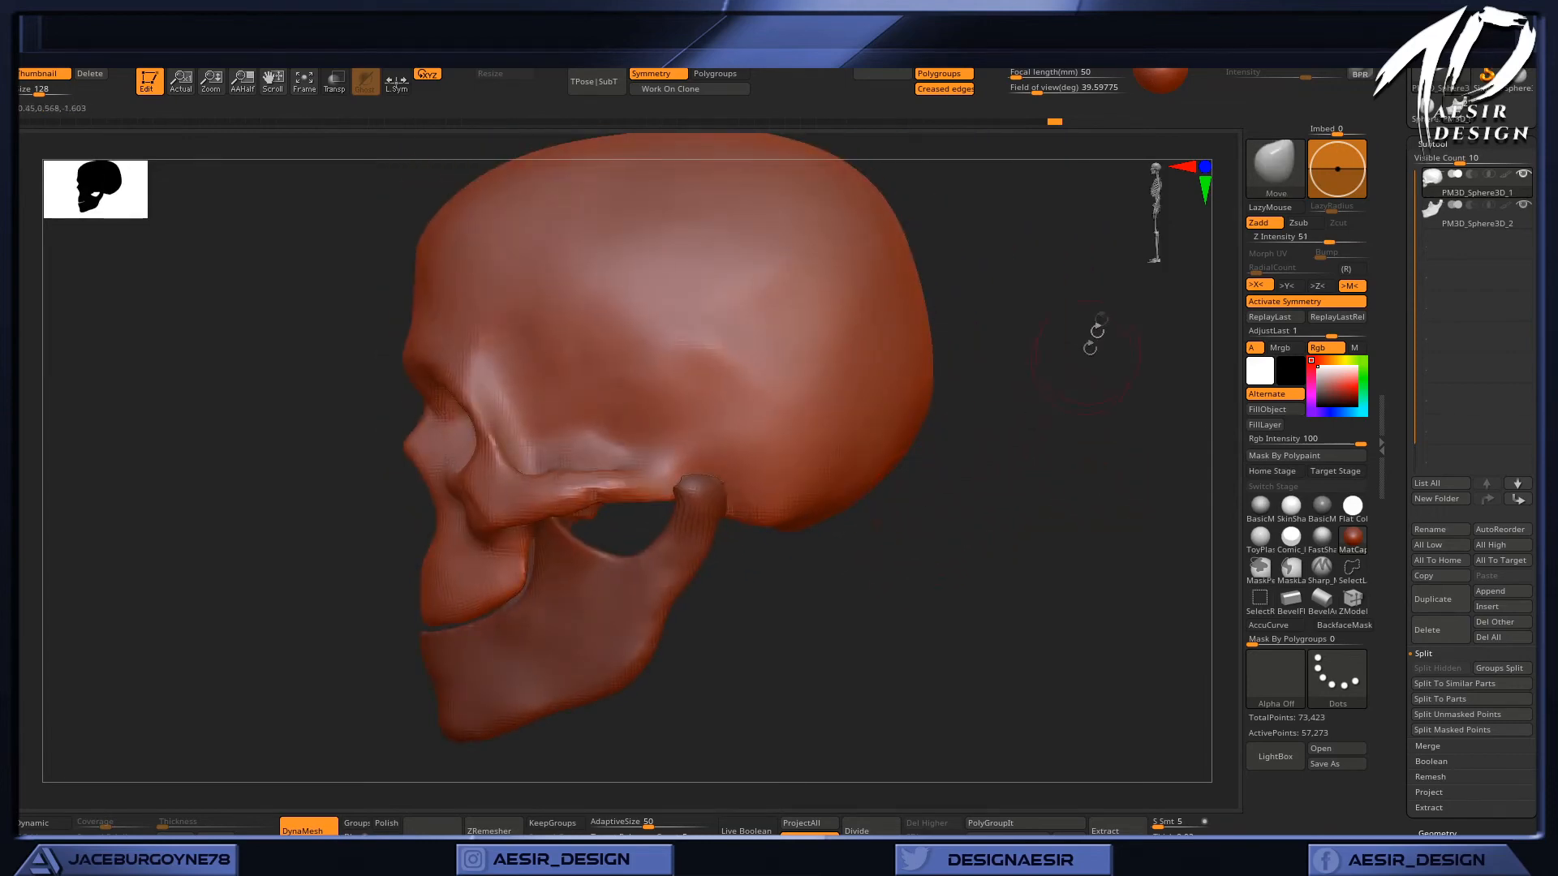
left_click_drag(953, 595, 966, 424)
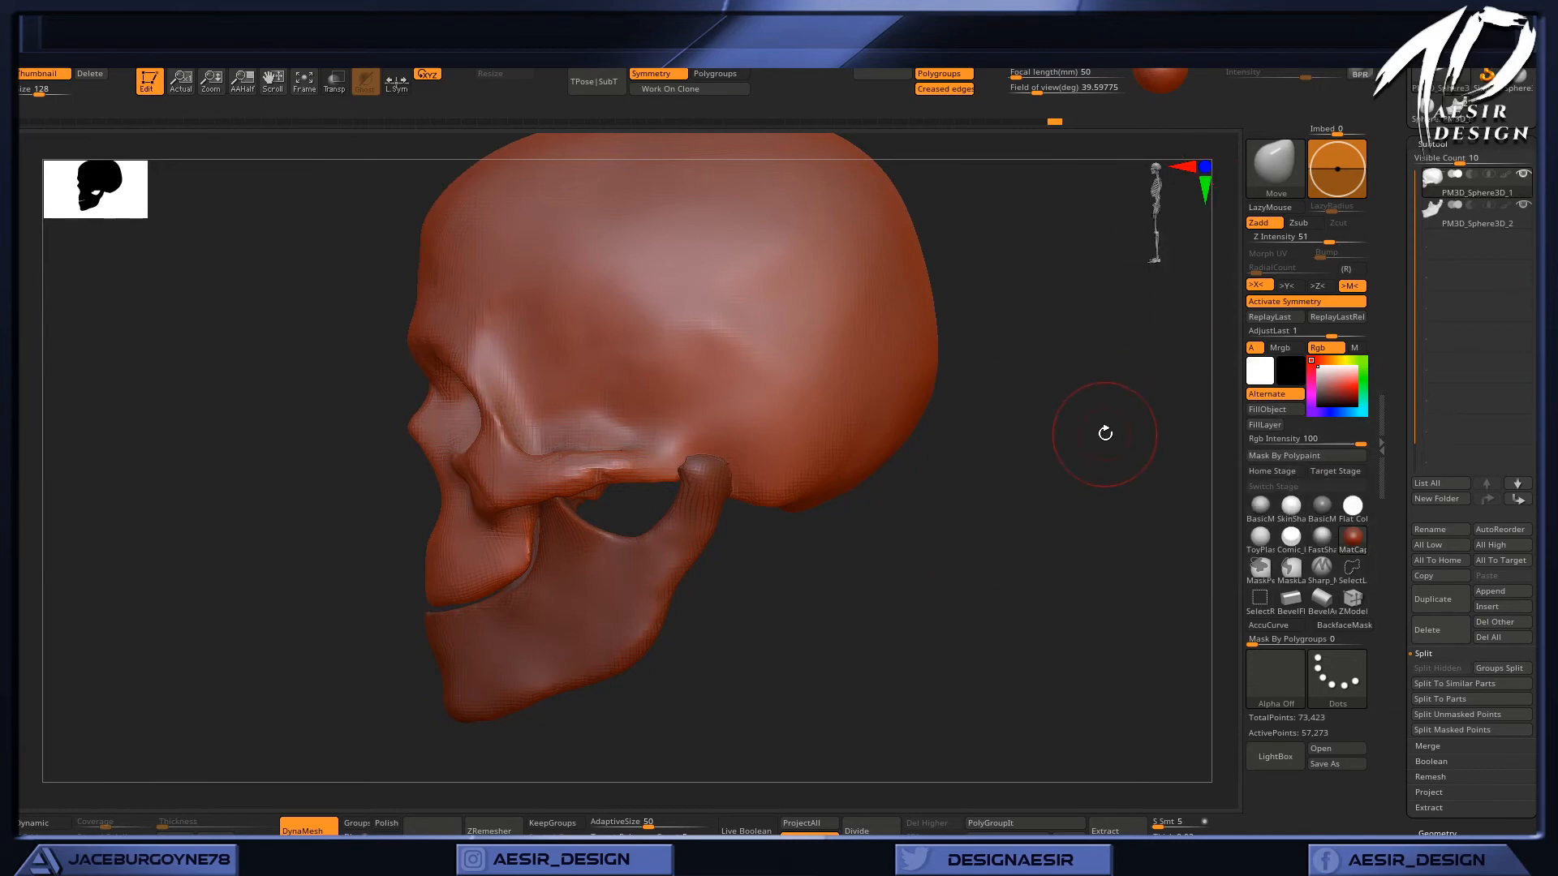
Append a Cube3D subtool, make it active, and hide the skull and jaw subtools.
left_click(1496, 591)
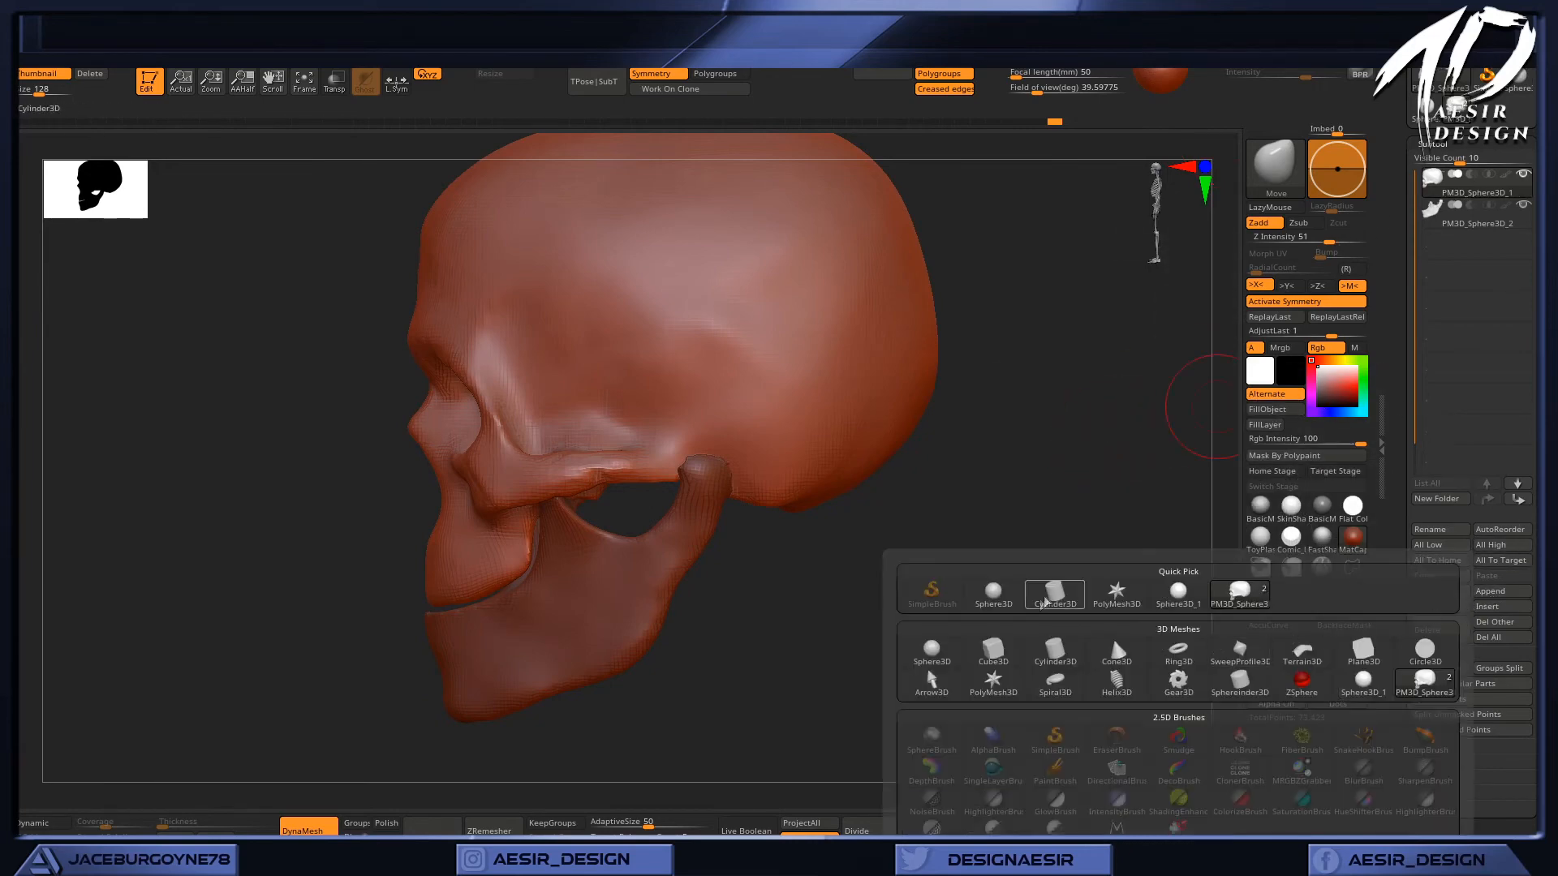
left_click(992, 650)
mouse_move(1209, 495)
left_mouse_down()
mouse_move(956, 692)
mouse_move(741, 757)
mouse_move(869, 676)
left_mouse_up()
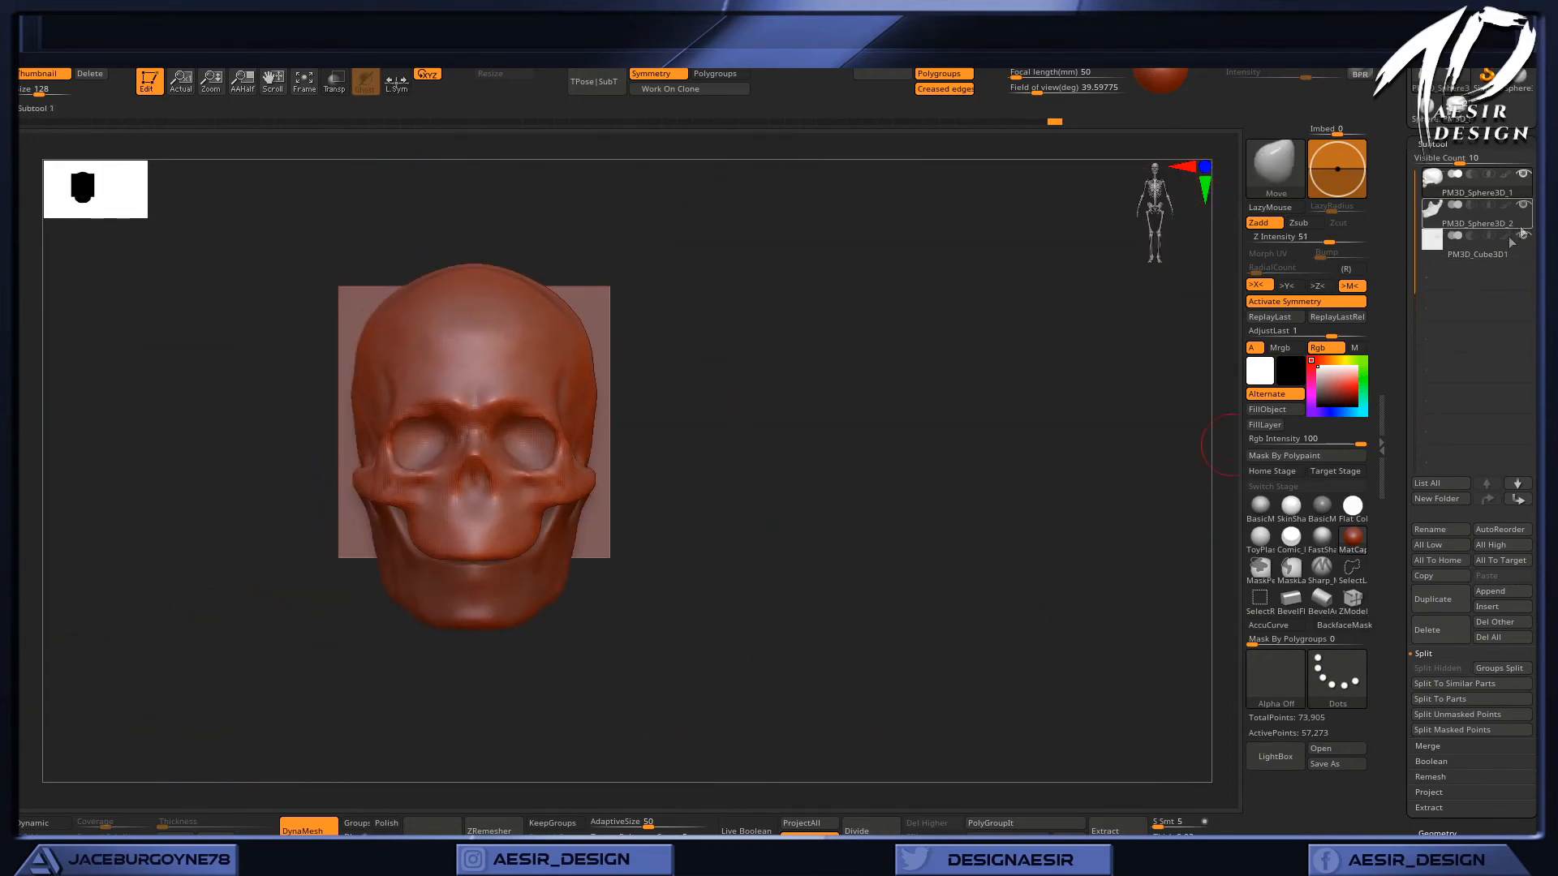
left_click(1529, 254)
left_click(1524, 175)
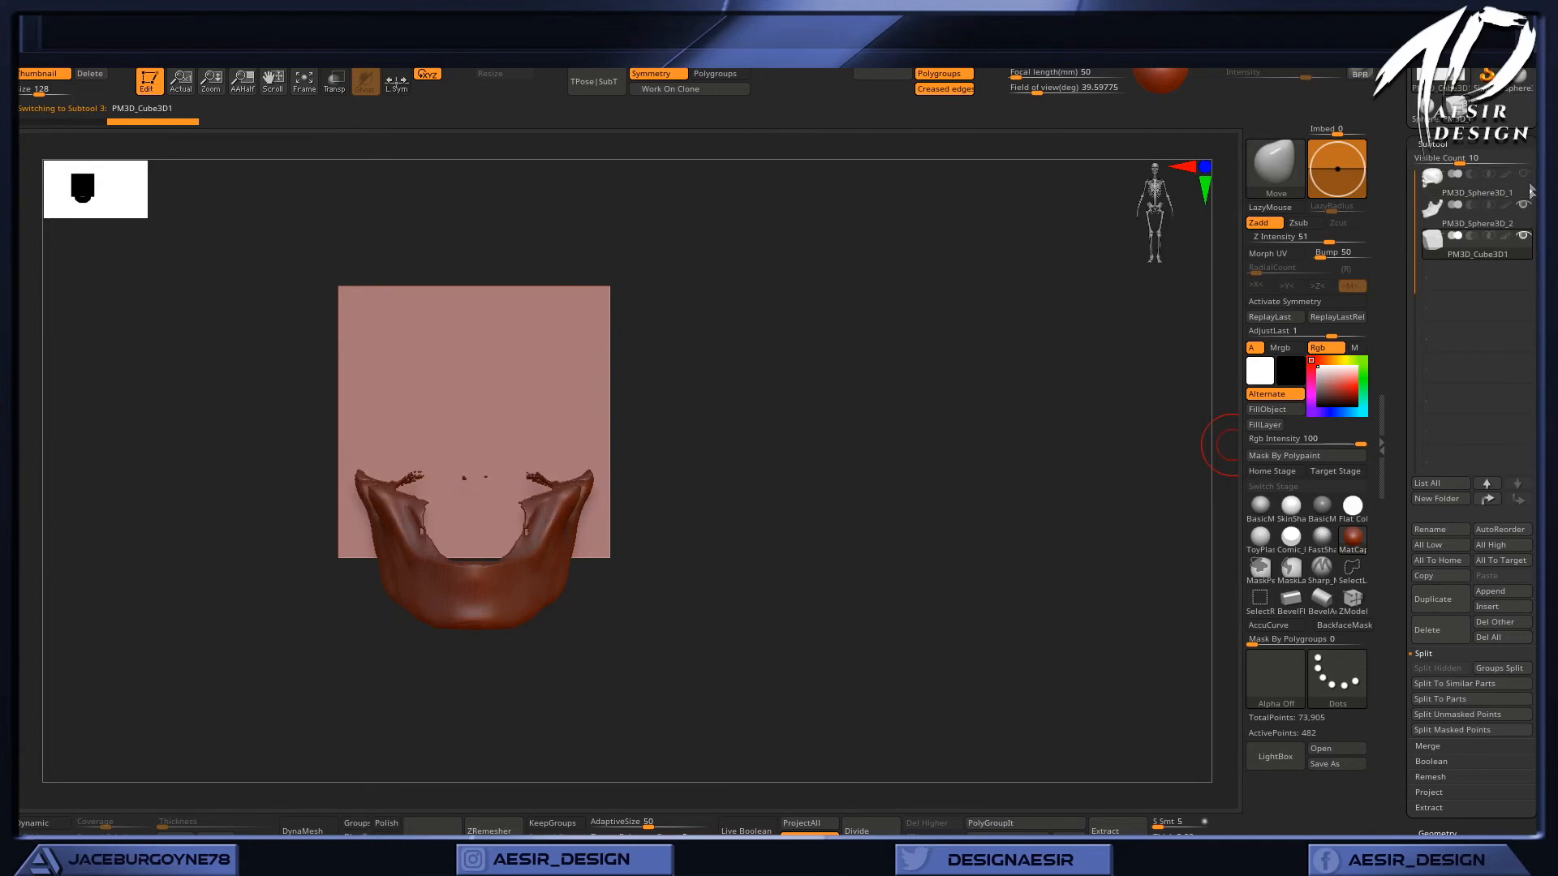
left_click(1524, 206)
left_click_drag(1003, 532, 963, 538)
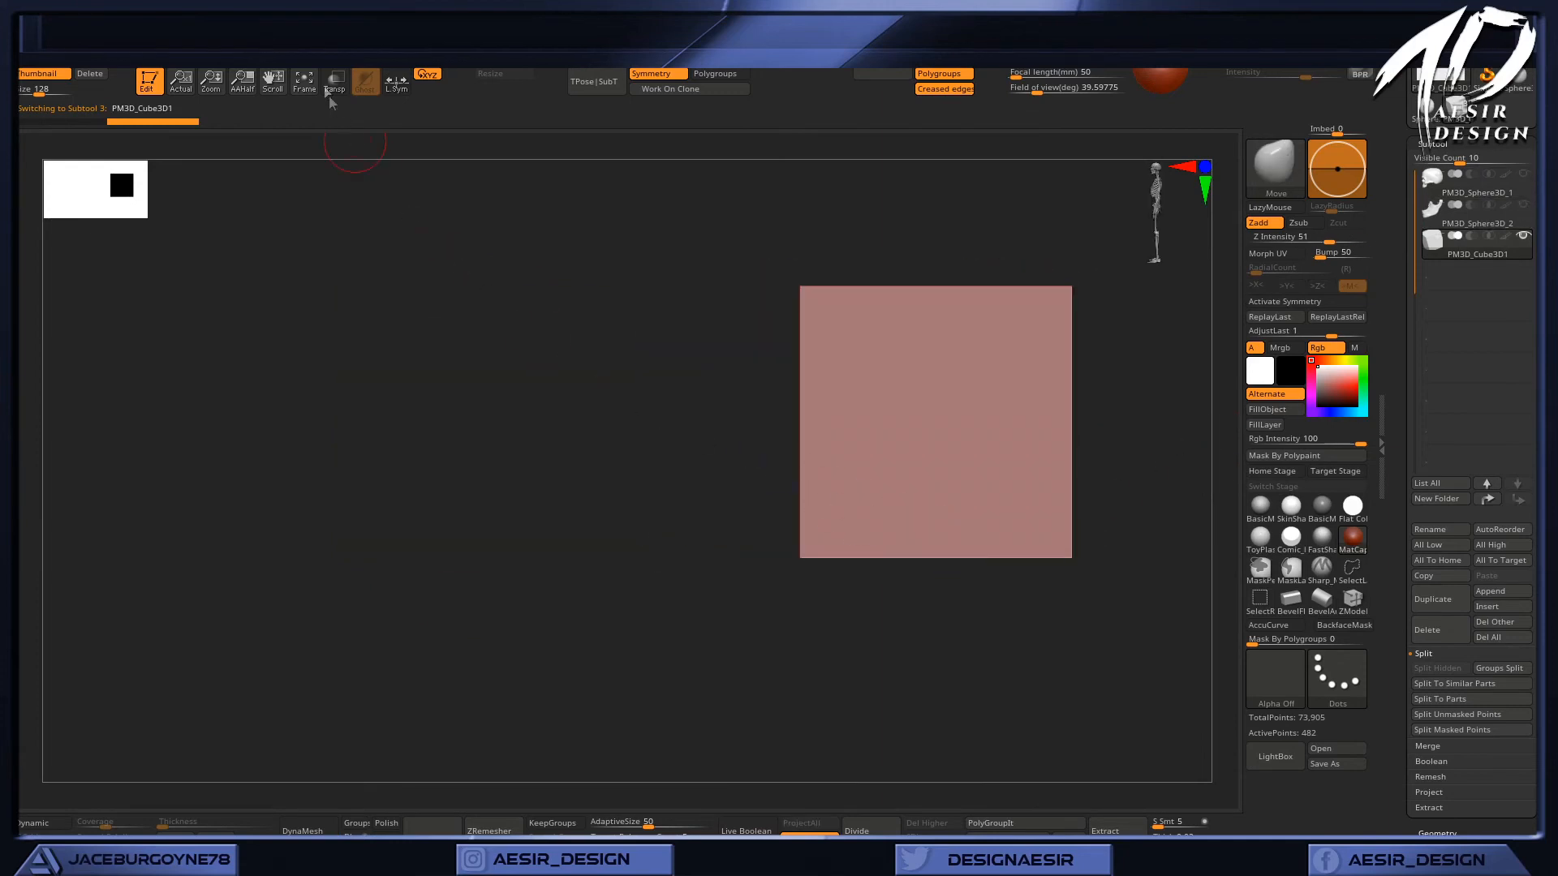
Show the cube's polyframe, frame it in view, and flatten it along its depth into a thin slab.
key("shift+f")
key("f")
key("w")
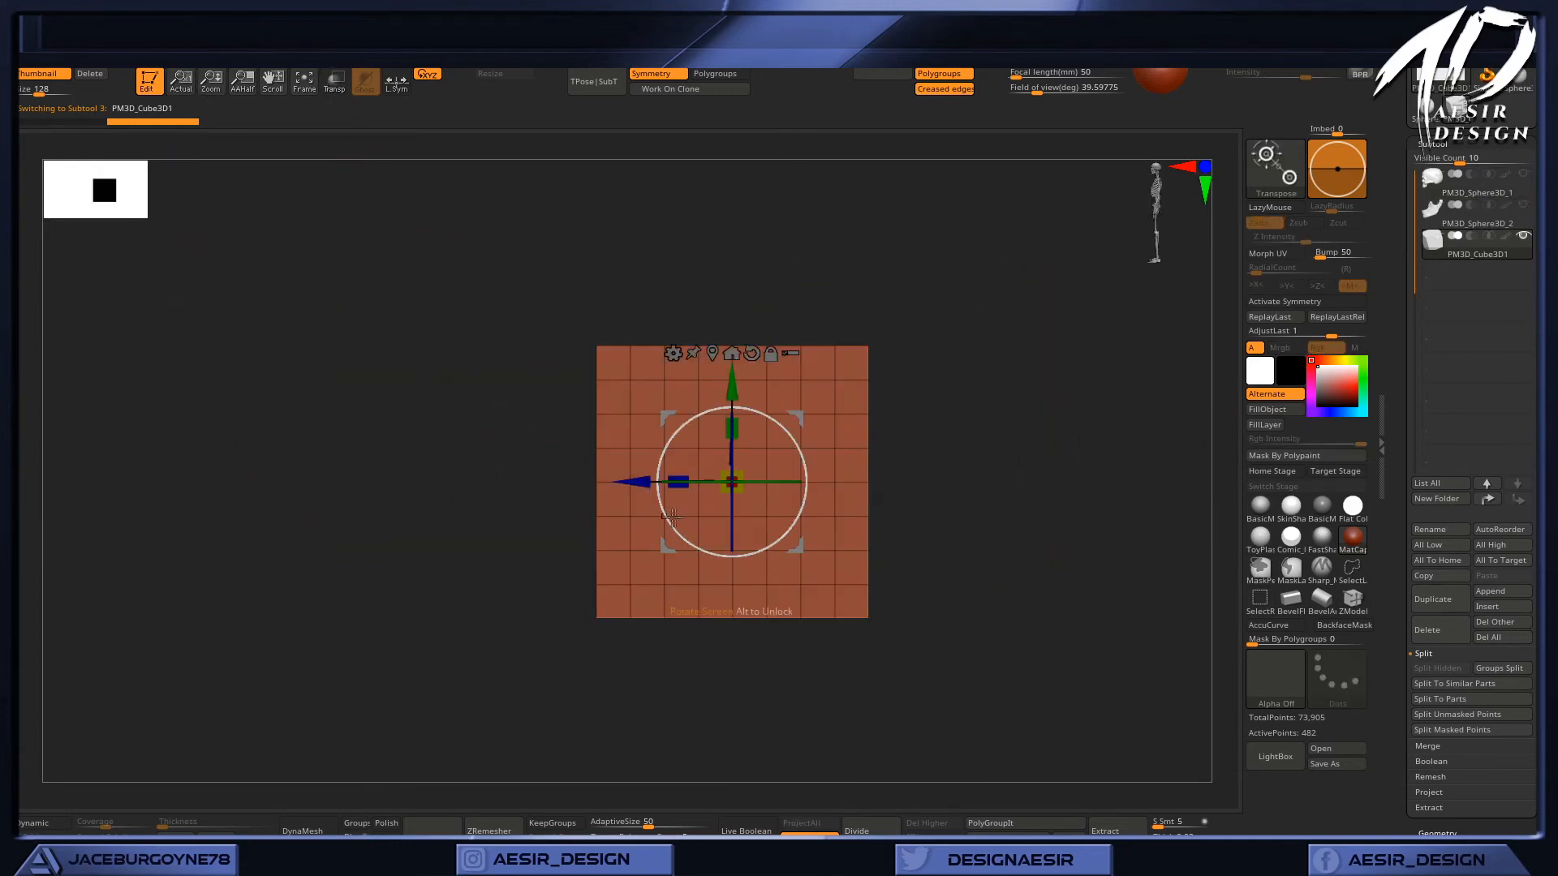
left_click_drag(685, 482, 879, 475)
key("q")
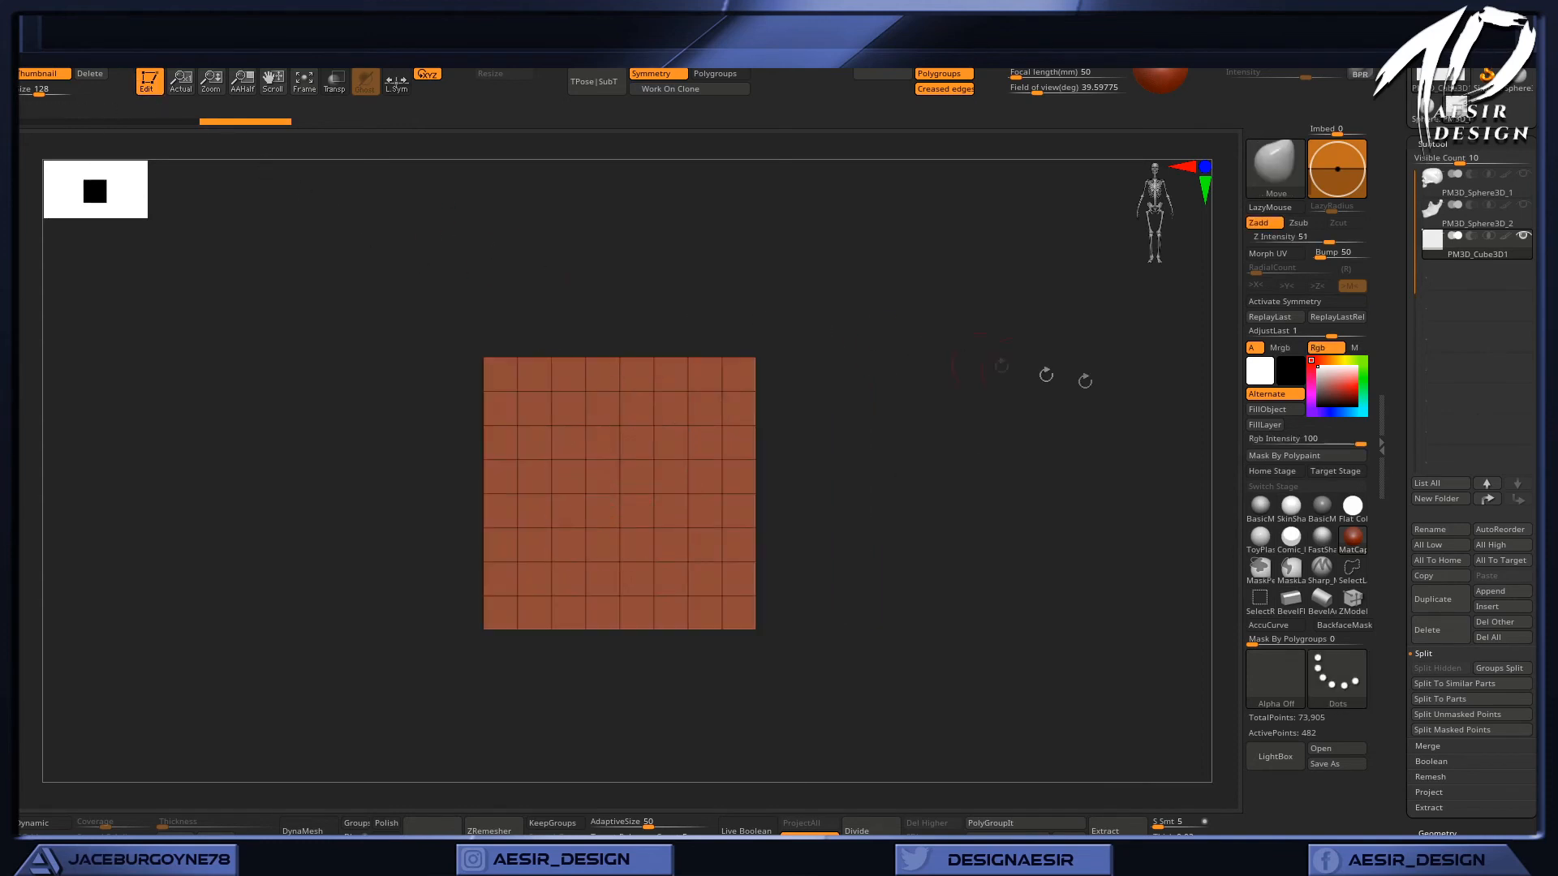
Append a Cylinder3D subtool, make it active, and scale it down at the centre of the slab.
left_click(1499, 593)
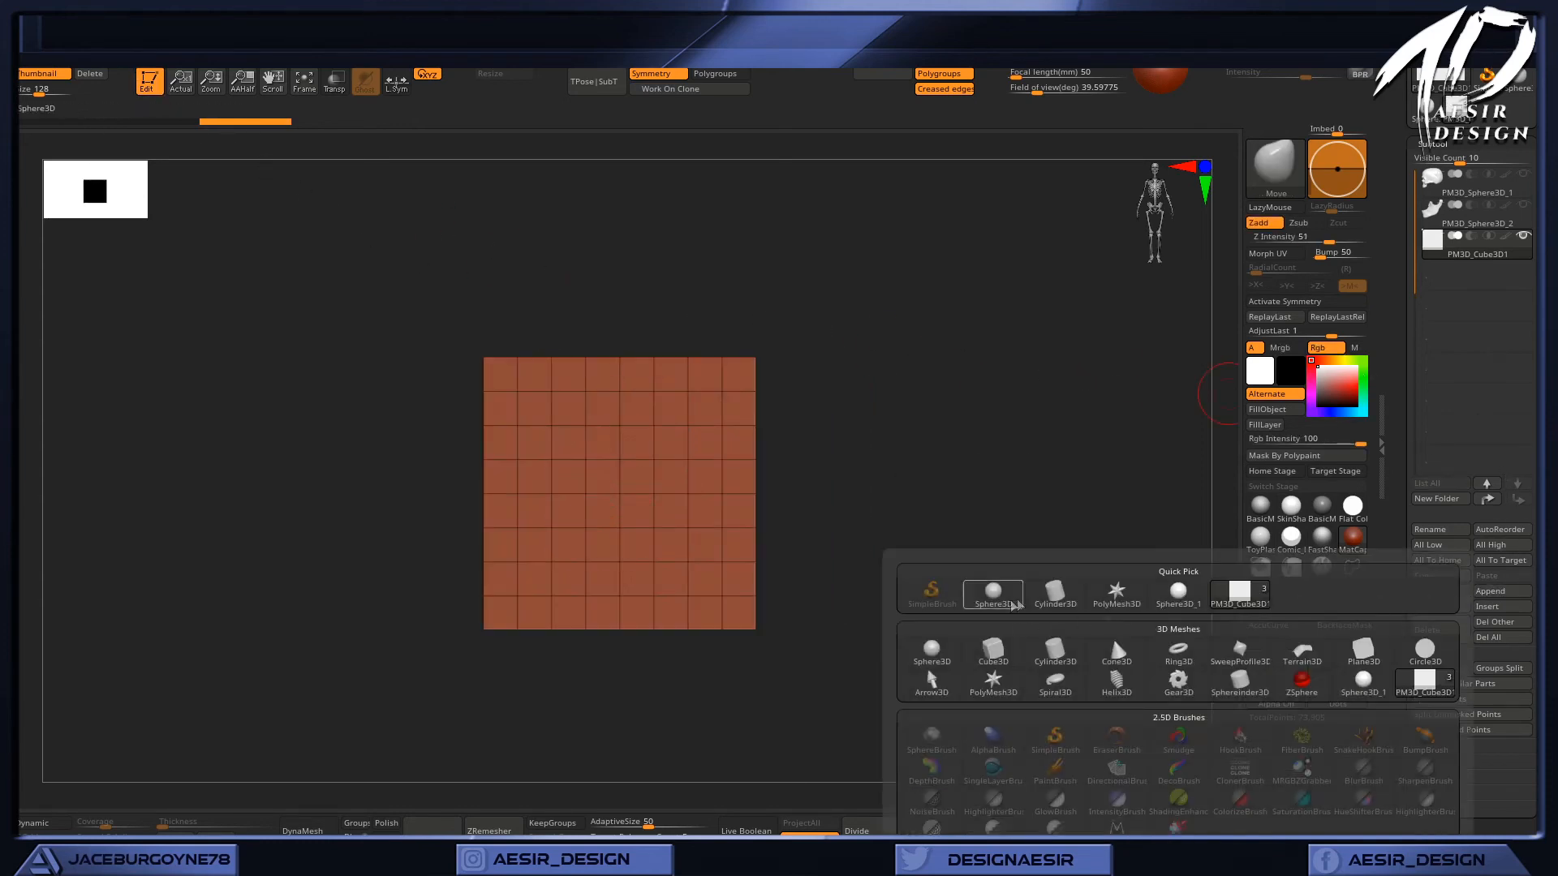
left_click(1053, 609)
left_click(1460, 280)
left_click_drag(1119, 467, 989, 456)
key("w")
left_click_drag(664, 434, 609, 588)
left_click_drag(608, 664, 683, 662, "shift")
left_click_drag(925, 468, 864, 450, "alt")
key("q")
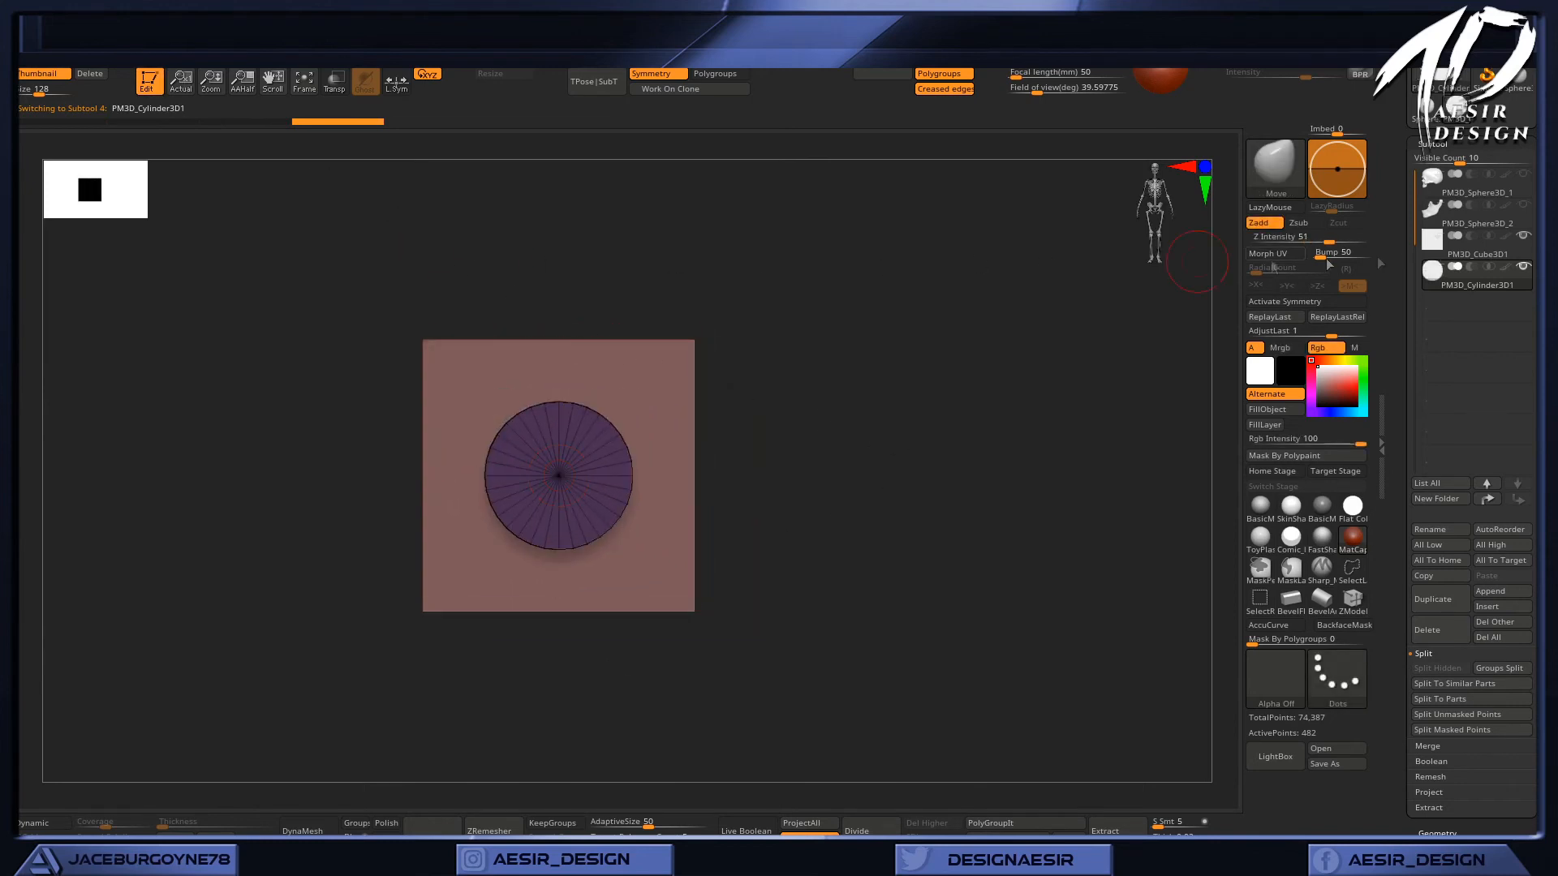
Set the cylinder subtool to subtract and turn on Live Boolean to preview the round hole in the slab.
left_click(1469, 268)
left_click(747, 827)
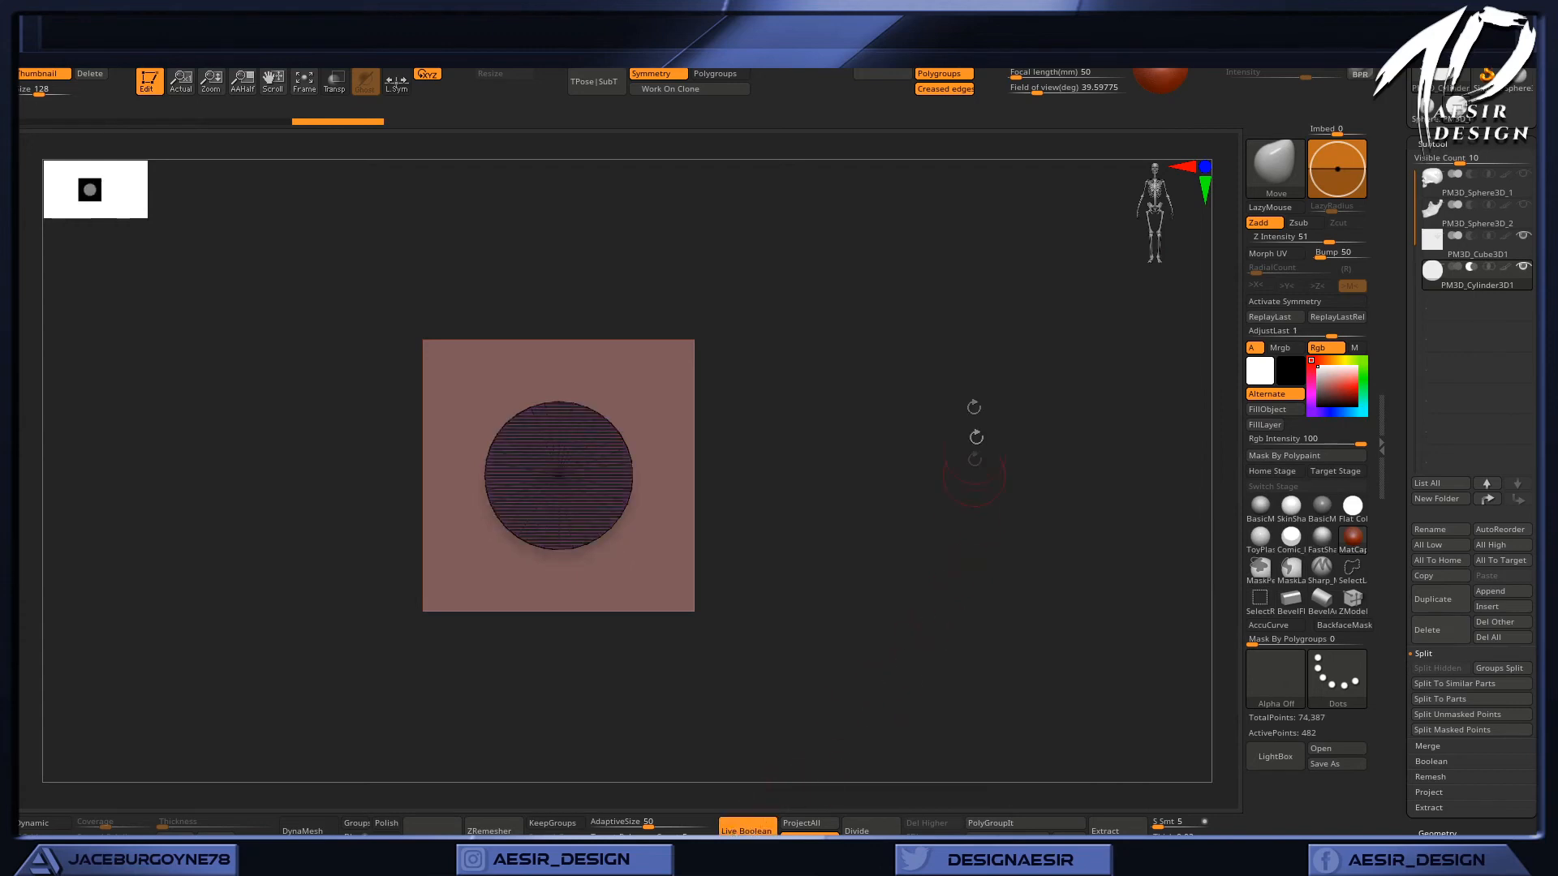
left_click(335, 79)
mouse_move(990, 477)
left_mouse_down()
mouse_move(796, 463)
mouse_move(1011, 470)
mouse_move(969, 431)
mouse_move(970, 476)
left_mouse_up()
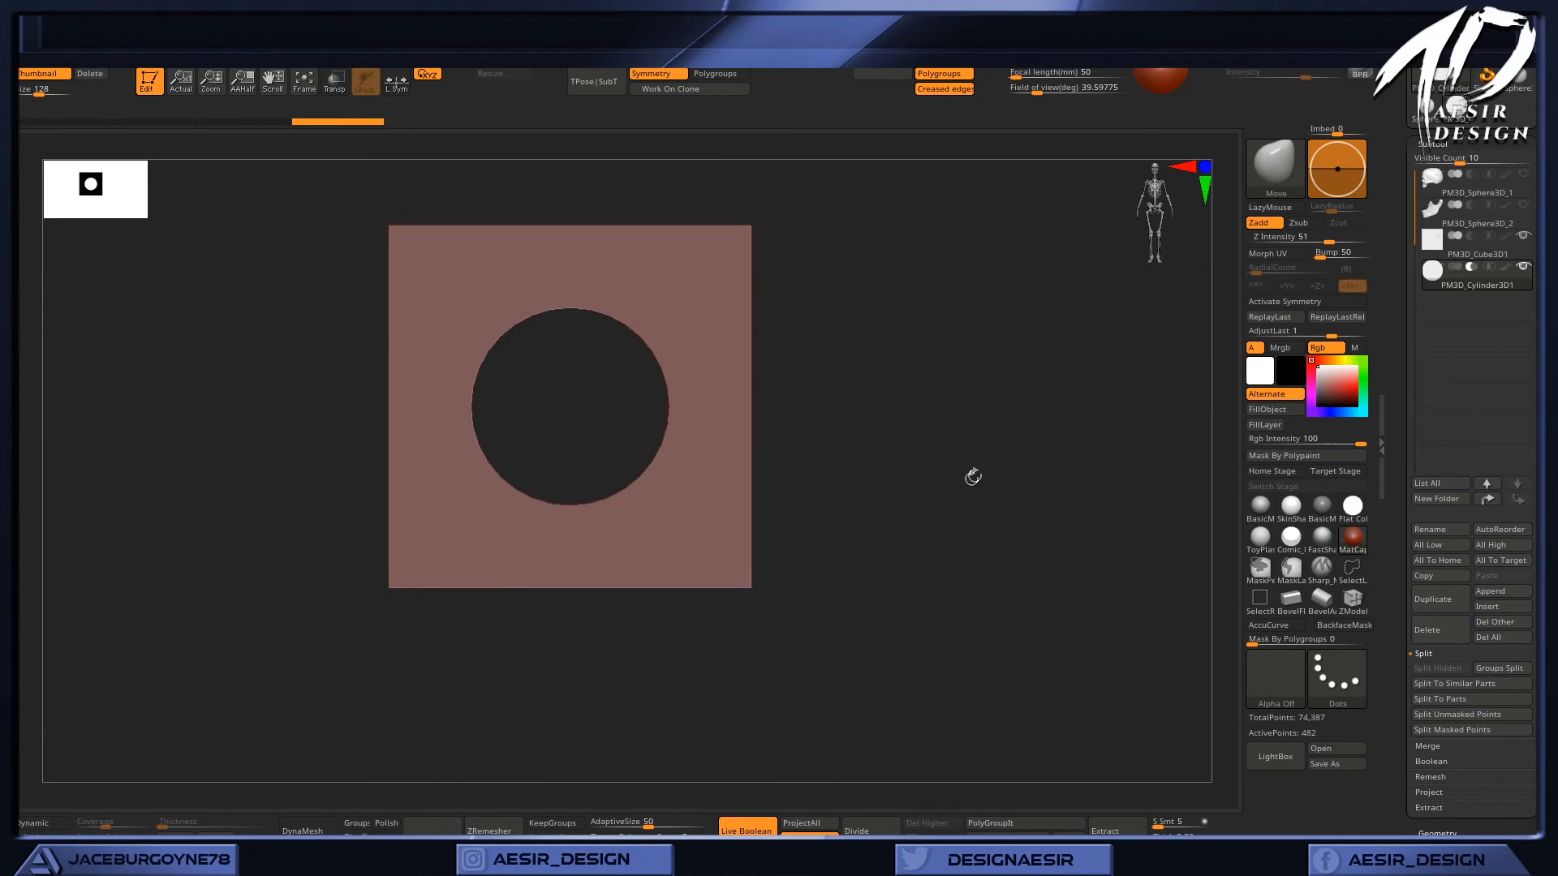
Make a boolean mesh from the slab and cylinder and append the result as a new subtool.
left_click(707, 821)
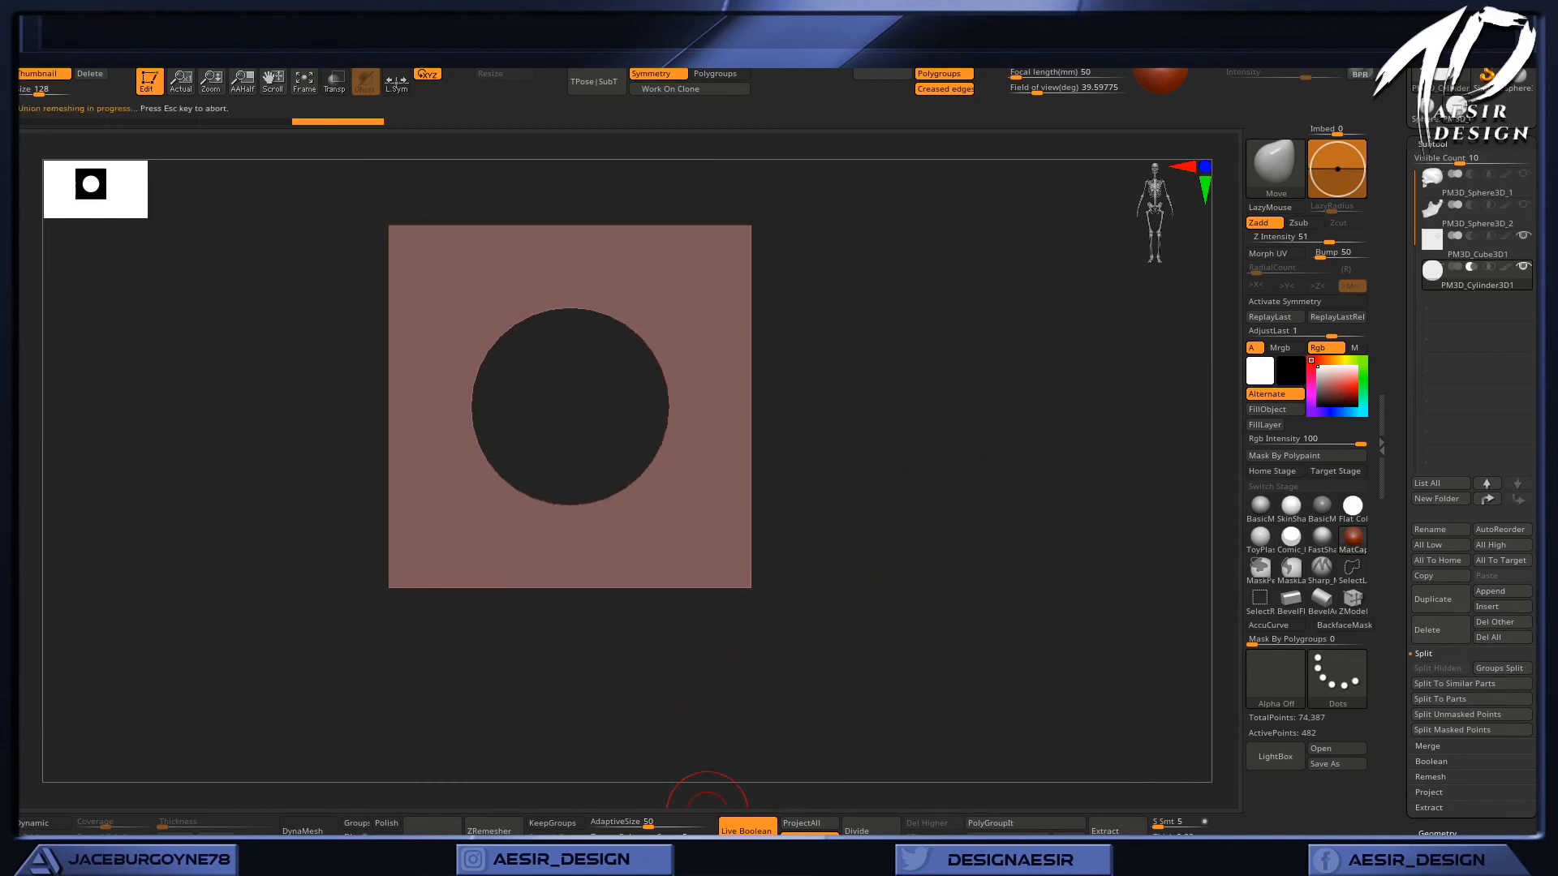
left_click(1497, 595)
left_click(1503, 593)
left_click(932, 693)
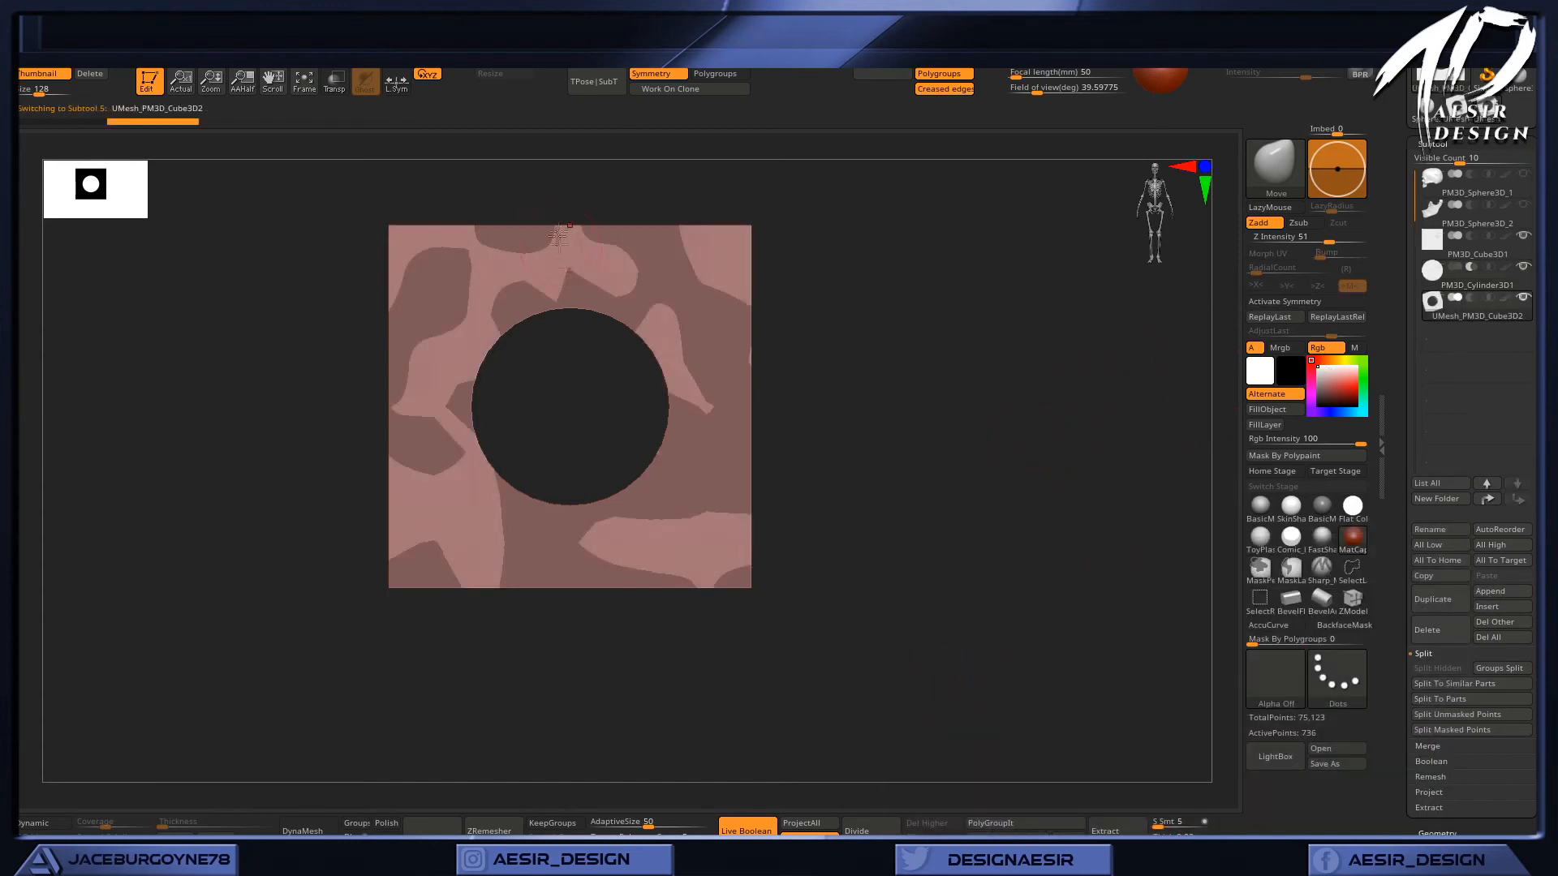
Hide the original cube and cylinder subtools, make the boolean mesh active, and inspect its polyframe.
left_click(1523, 236)
left_click(1520, 270)
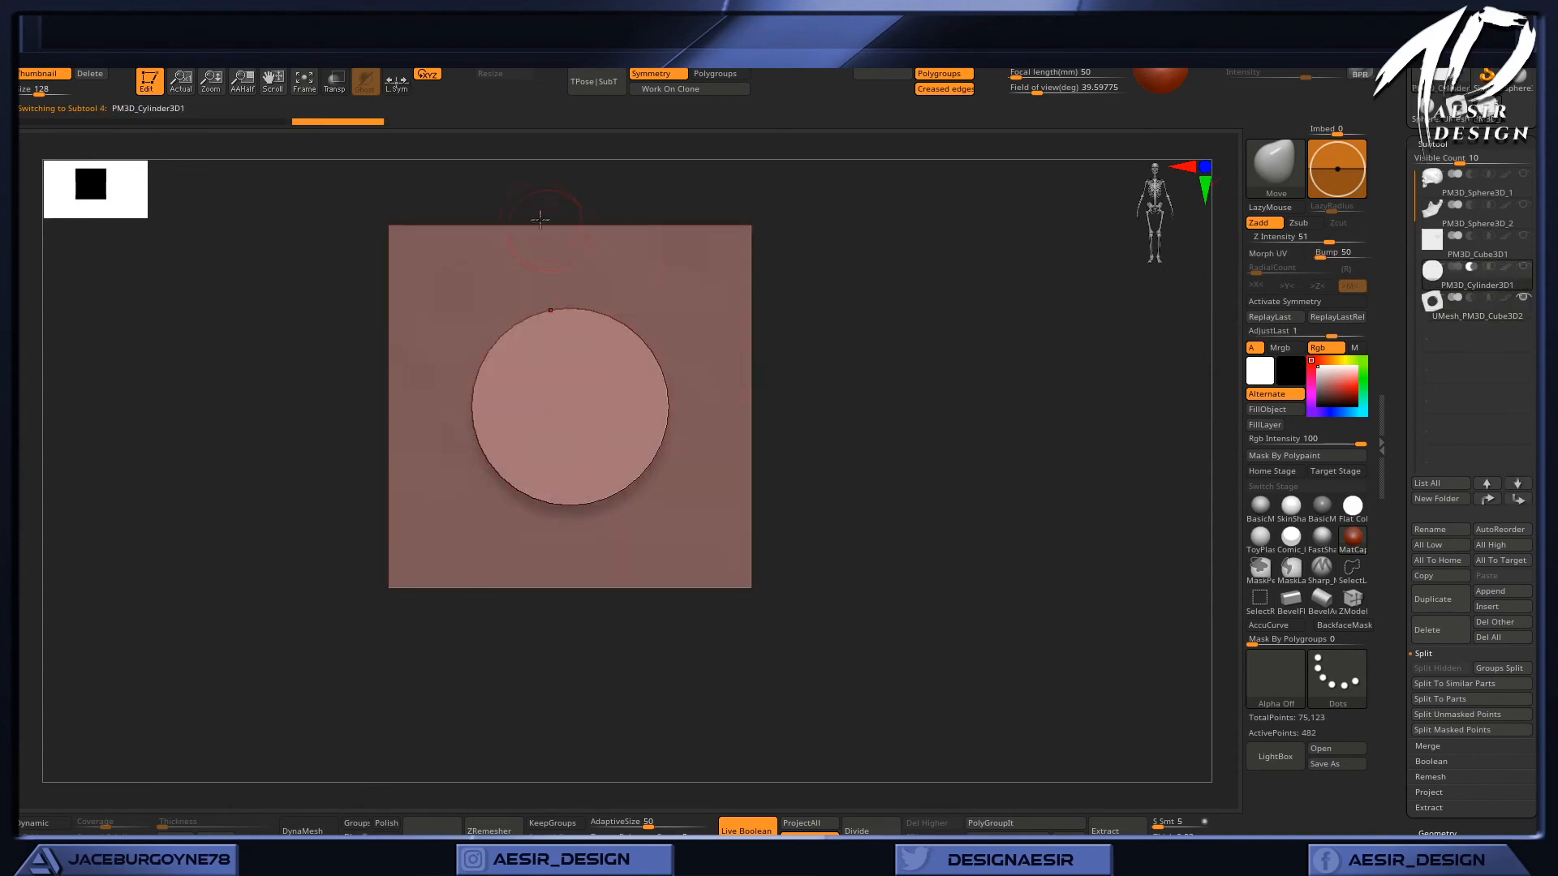
mouse_move(1526, 314)
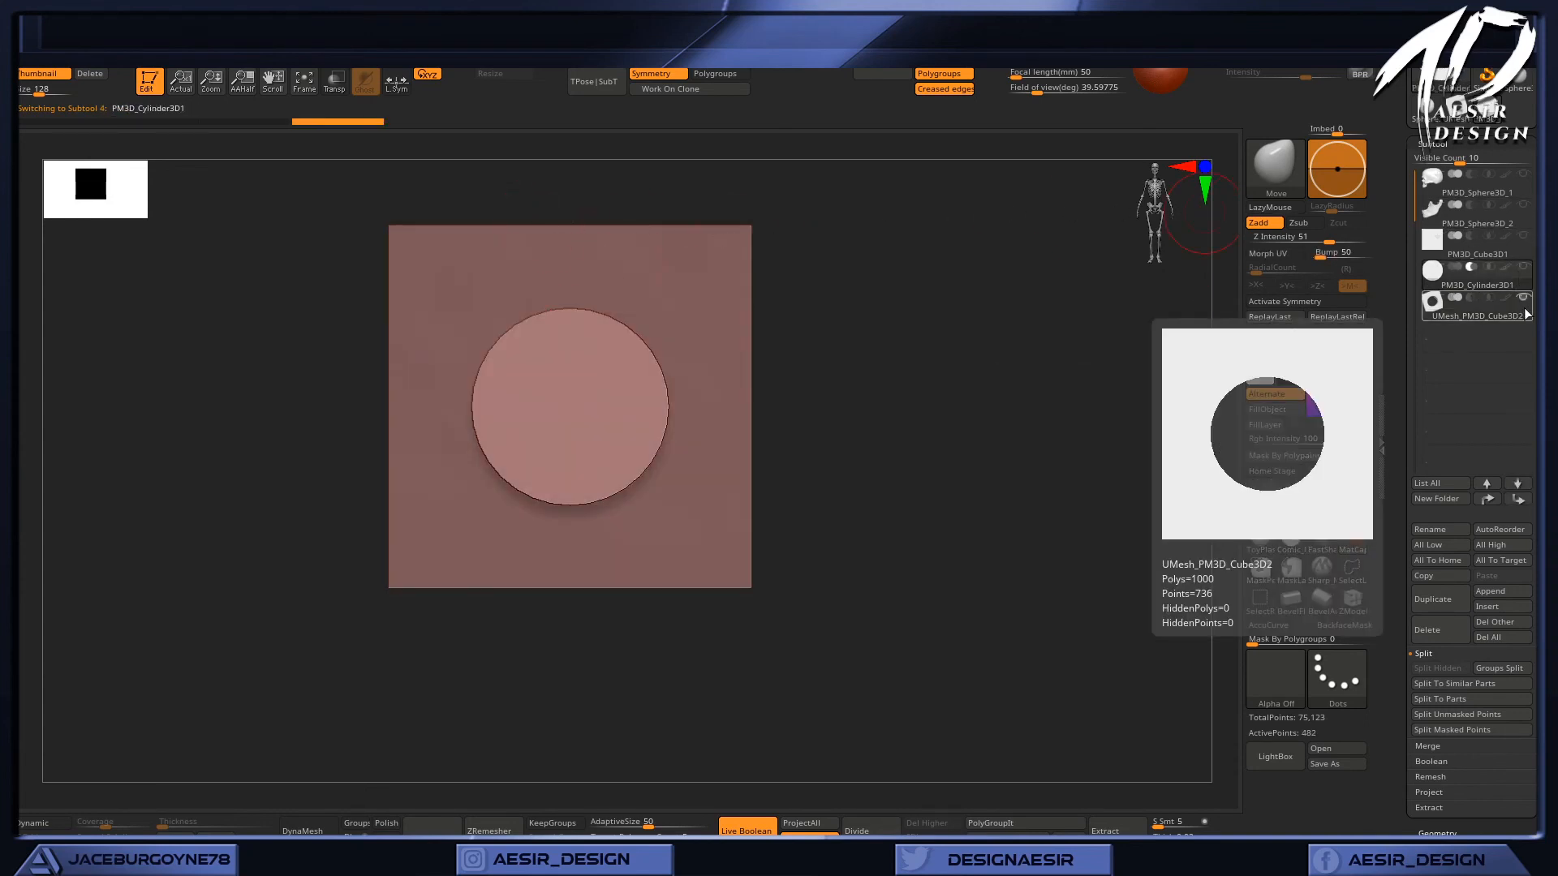
left_click(1526, 316)
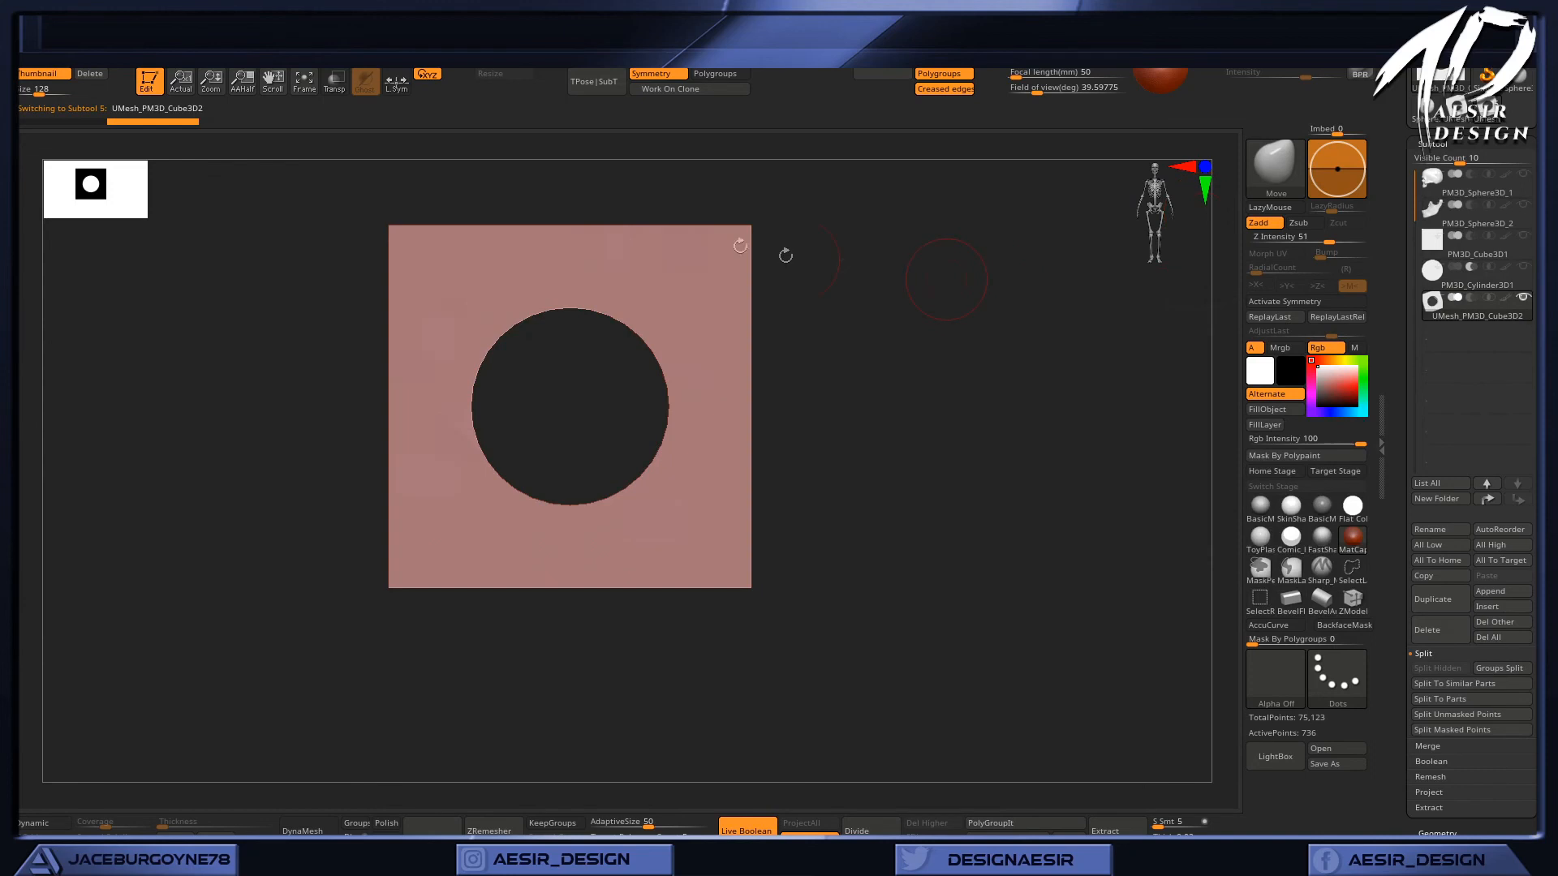
key("shift+f")
left_click_drag(851, 414, 758, 410)
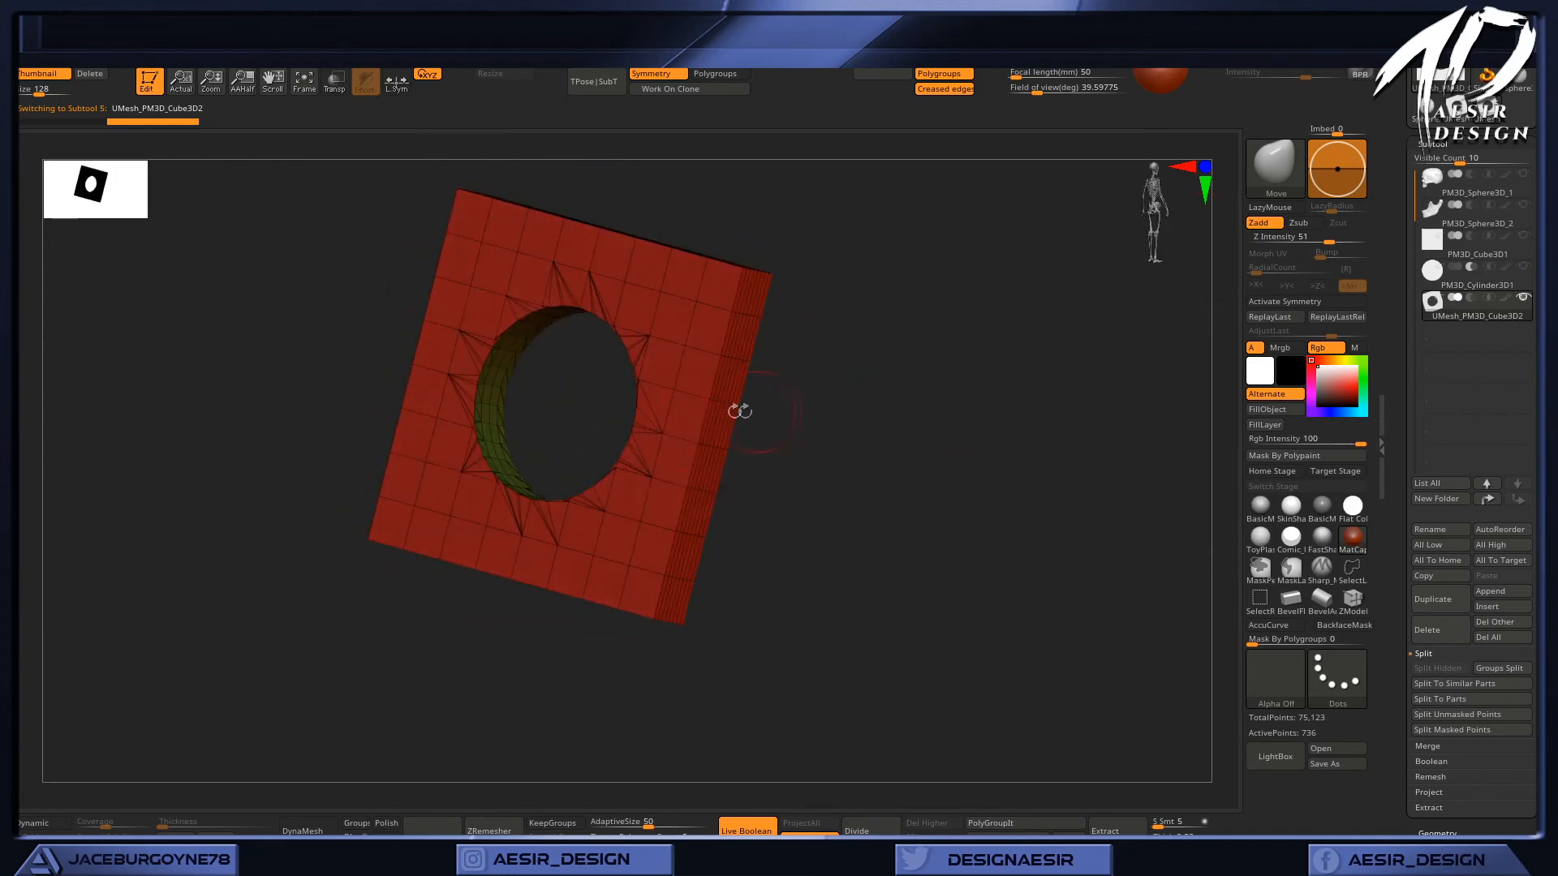
left_click_drag(904, 452, 1012, 499)
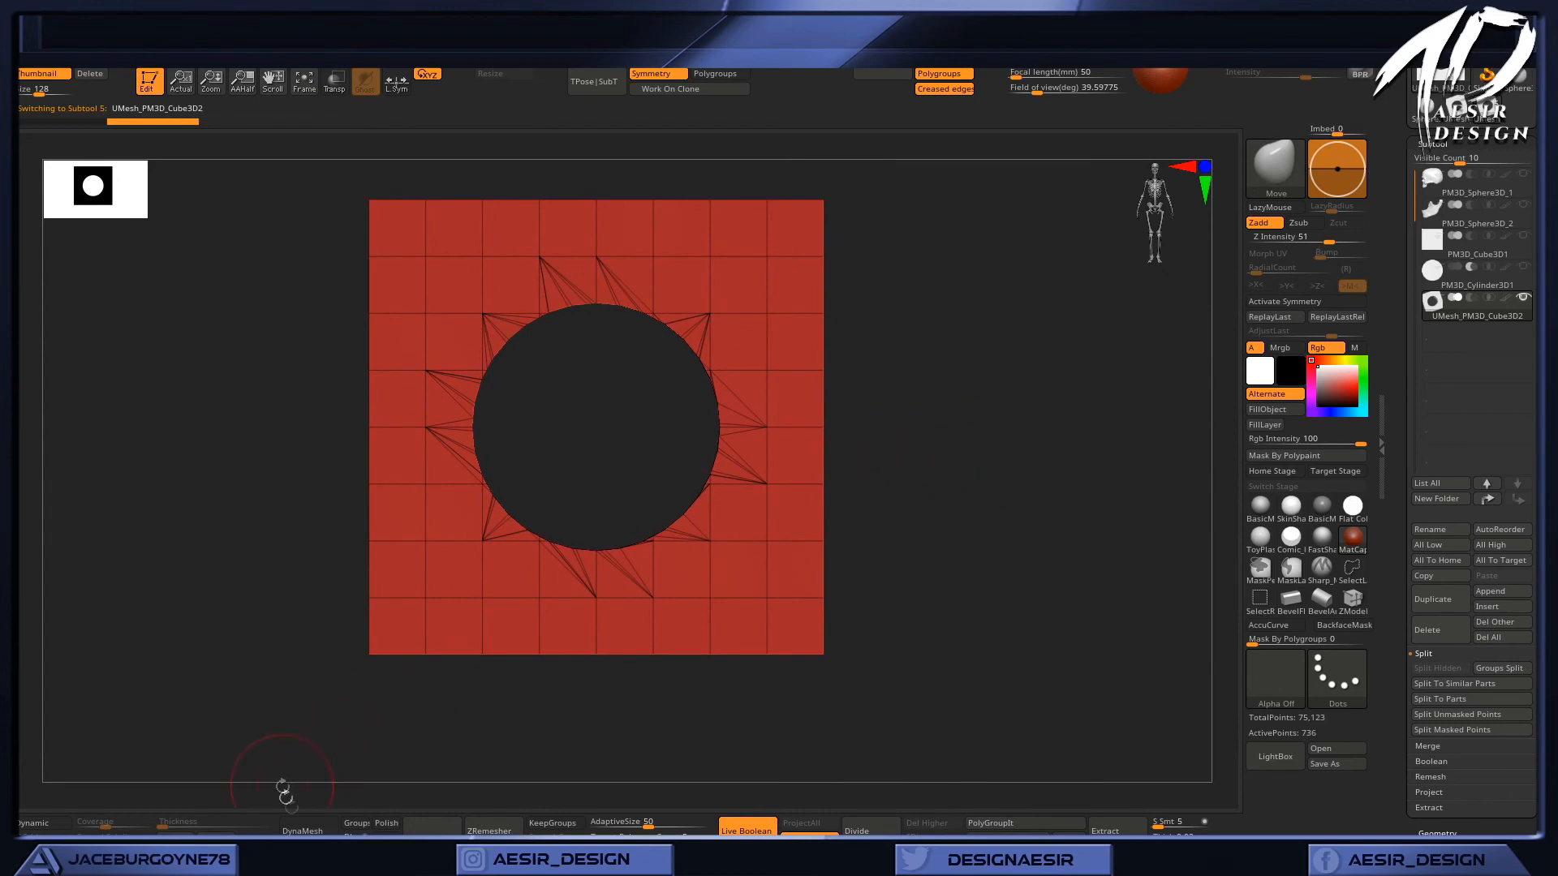
Try DynaMesh on the boolean slab and undo it.
left_click(308, 829)
mouse_move(1049, 428)
left_mouse_down()
mouse_move(1022, 305)
mouse_move(1039, 410)
mouse_move(1036, 393)
mouse_move(908, 407)
mouse_move(900, 424)
mouse_move(939, 455)
mouse_move(869, 563)
mouse_move(730, 584)
mouse_move(883, 528)
left_mouse_up()
key("ctrl+z")
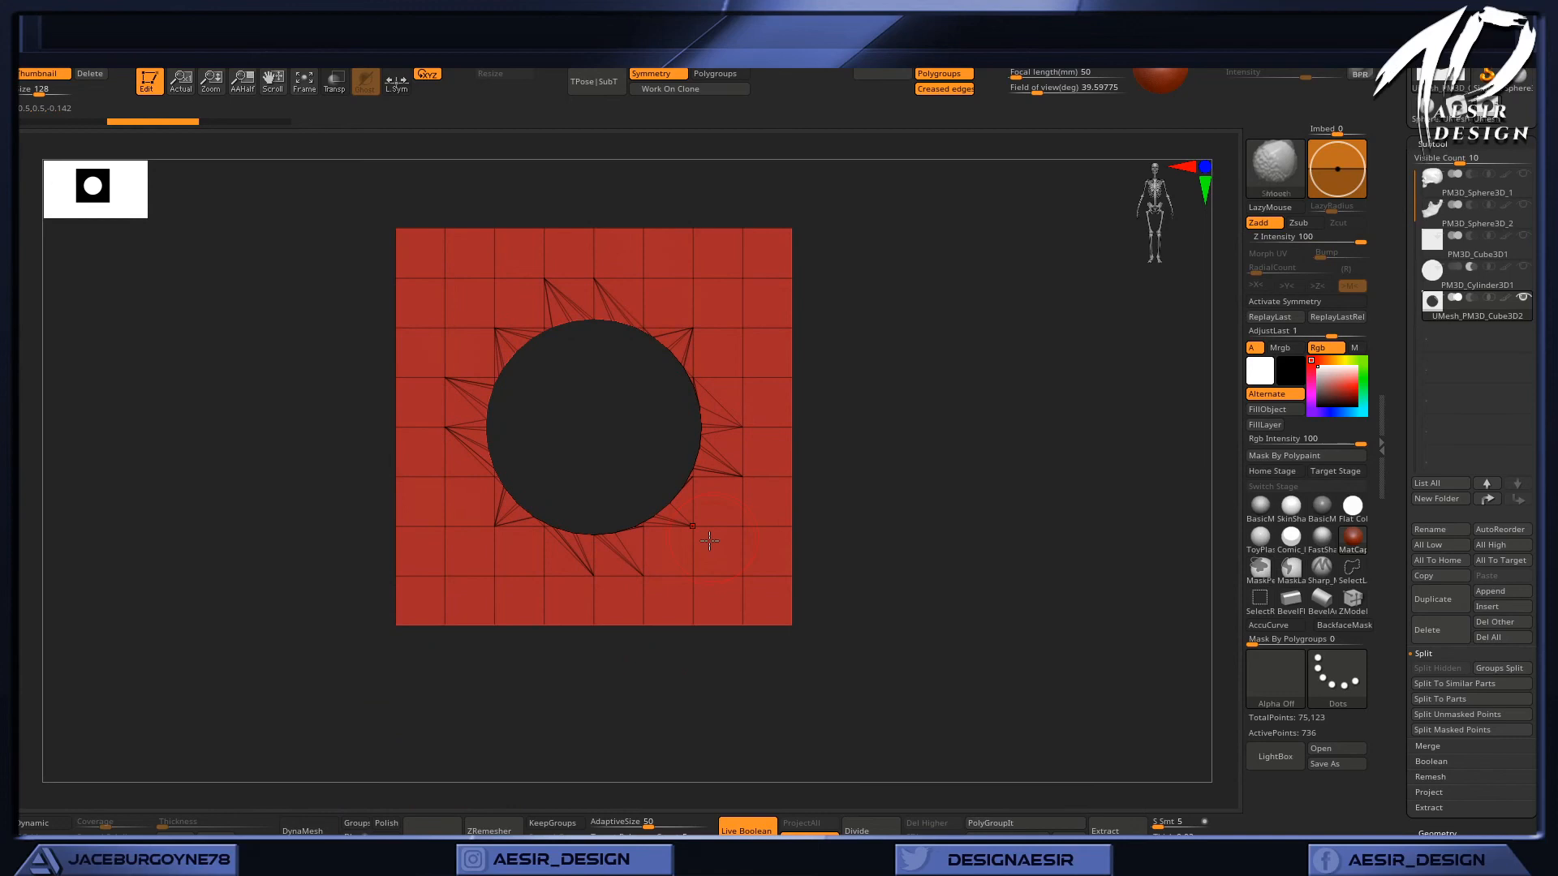
Turn on X symmetry and KeepGroups, and try ZRemesher on the slab before undoing the remesh.
key("x")
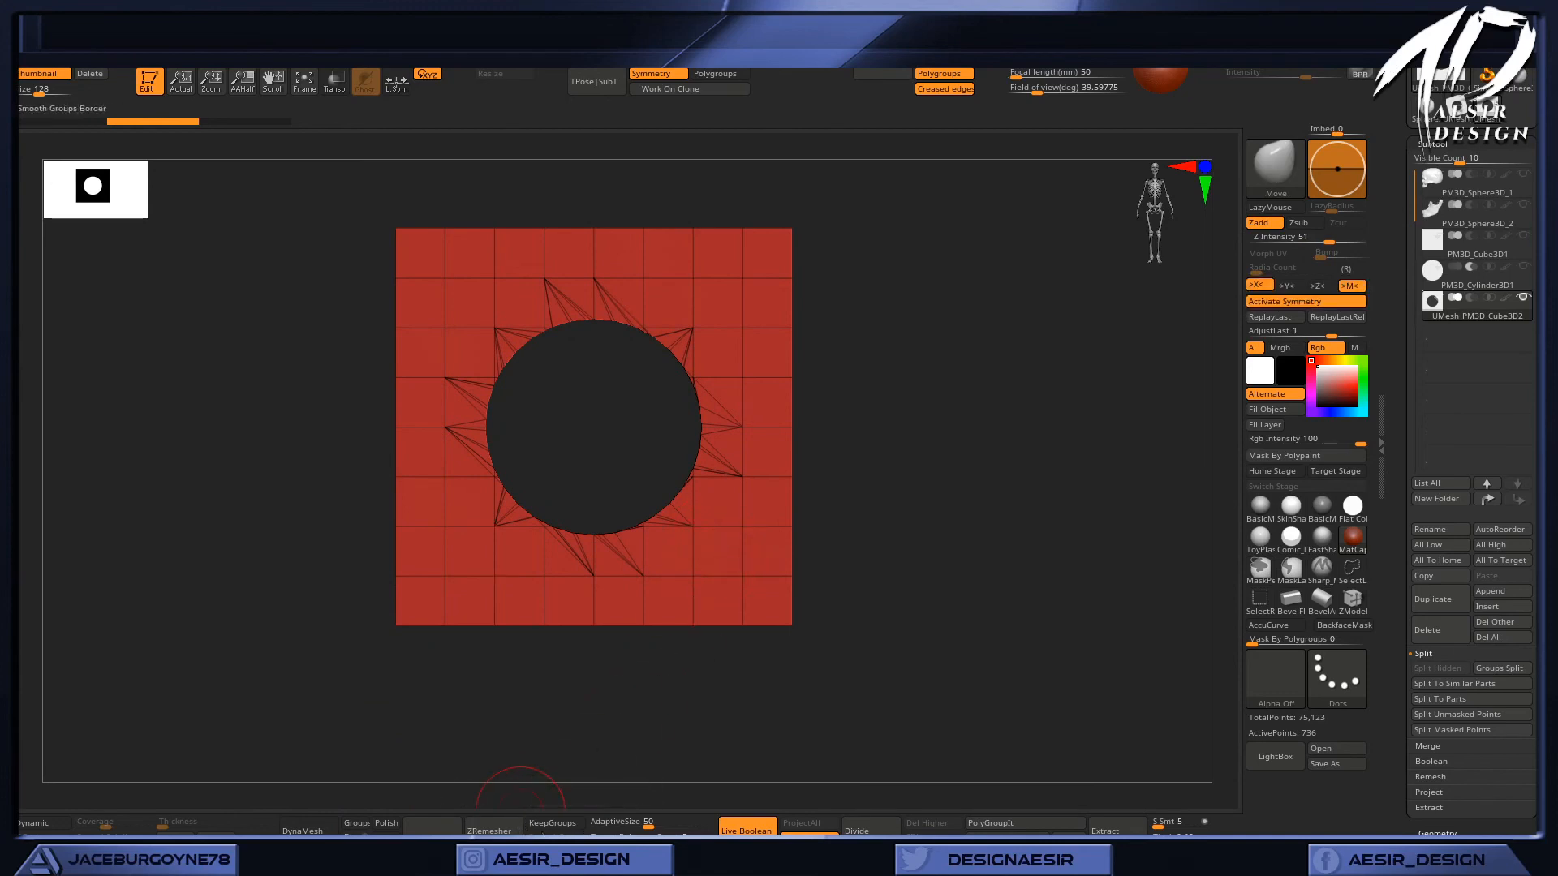
left_click(552, 823)
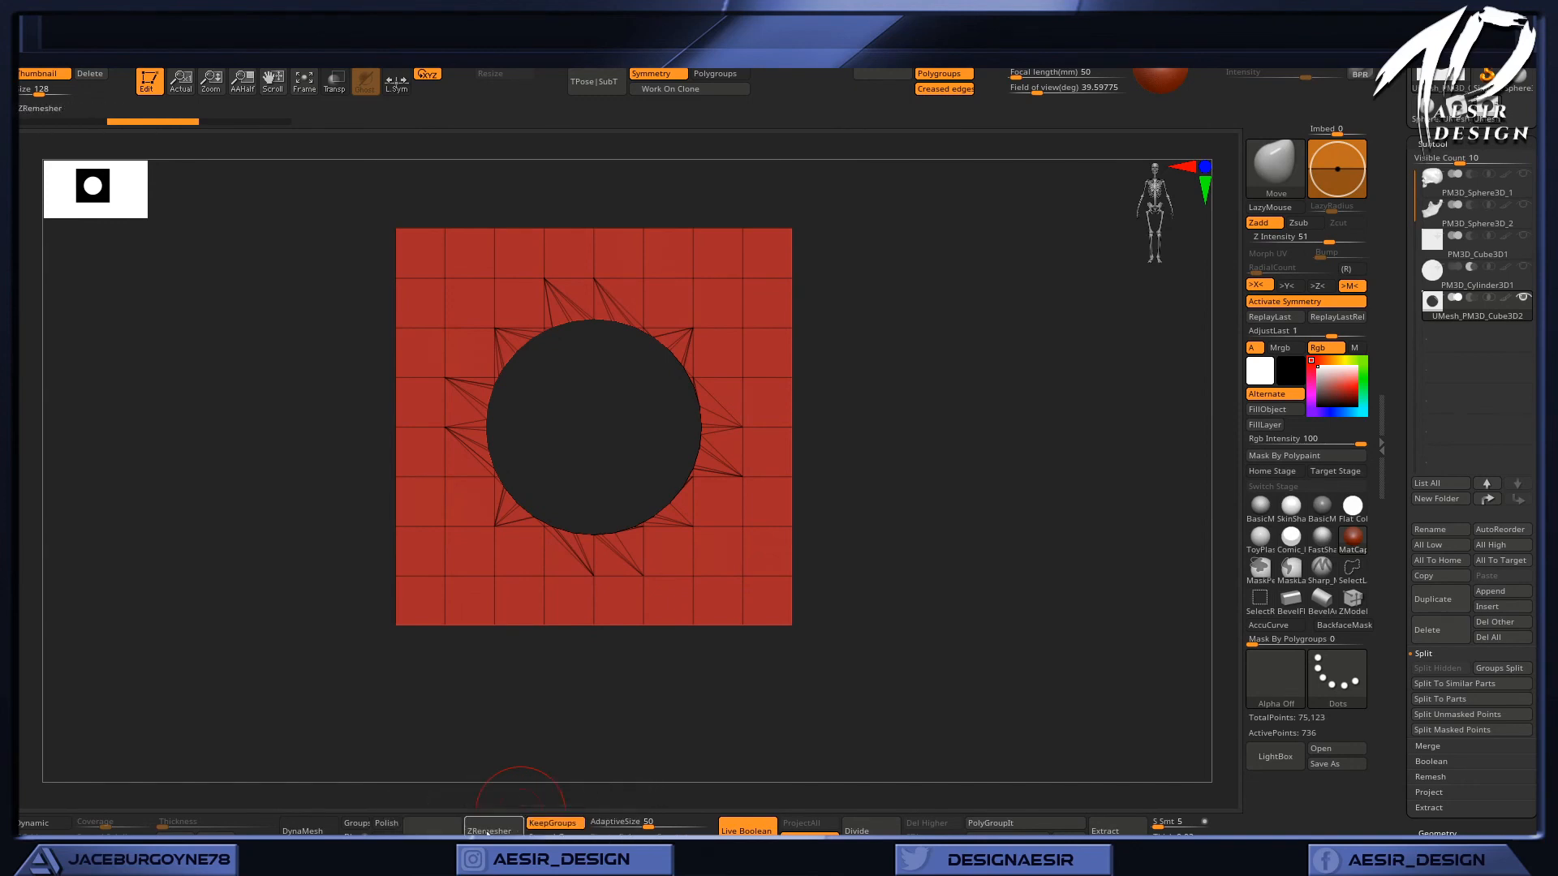
left_click_drag(999, 481, 976, 542)
key("ctrl+z")
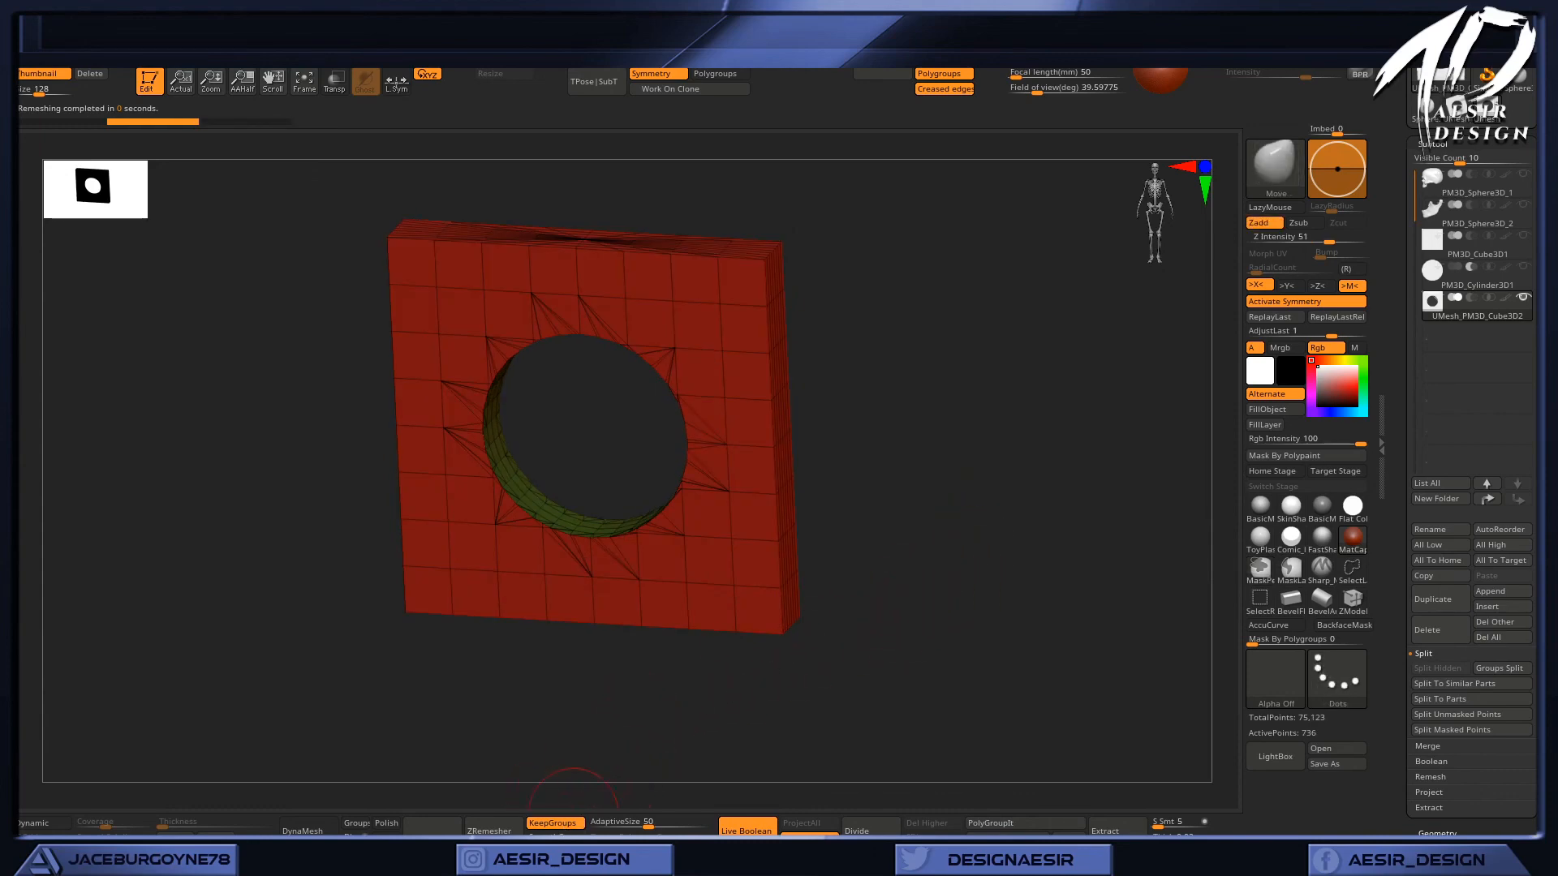
Run ZRemesher on the slab with KeepGroups on and inspect its edge flow from several angles.
left_click(491, 829)
mouse_move(920, 538)
left_mouse_down()
mouse_move(851, 573)
mouse_move(941, 527)
mouse_move(946, 452)
mouse_move(976, 573)
mouse_move(975, 515)
mouse_move(996, 570)
left_mouse_up()
left_click_drag(996, 570, 1064, 556)
left_click_drag(983, 507, 1066, 703, "alt")
mouse_move(990, 560)
left_mouse_down("alt")
mouse_move(1078, 640)
mouse_move(1043, 584)
mouse_move(1057, 591)
mouse_move(1012, 588)
left_mouse_up("alt")
left_click_drag(717, 586, 680, 438, "alt")
left_click_drag(1071, 460, 1027, 451, "shift")
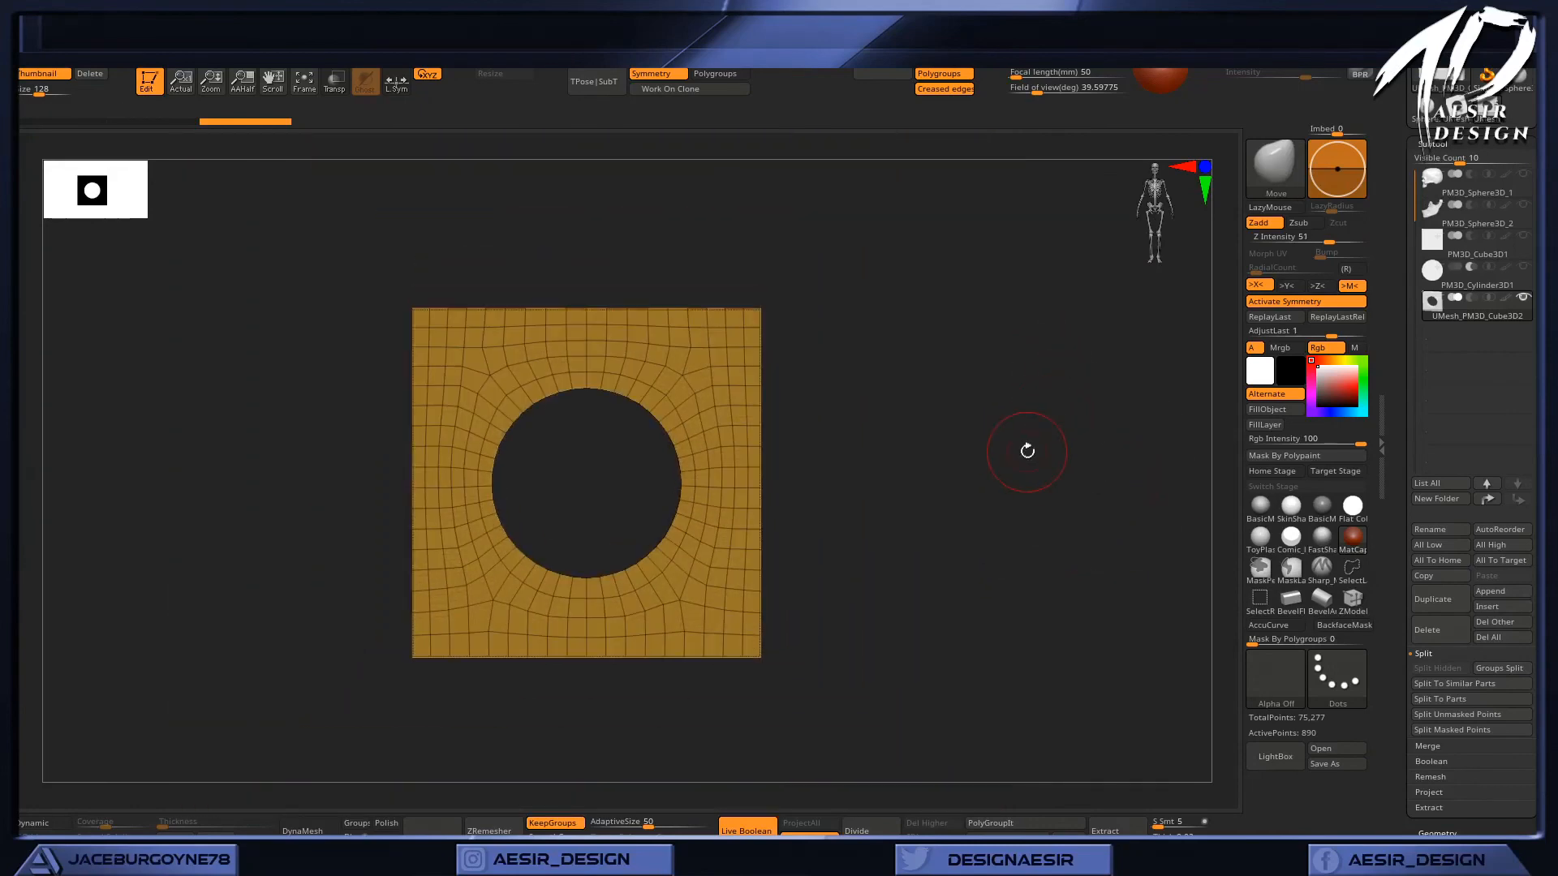